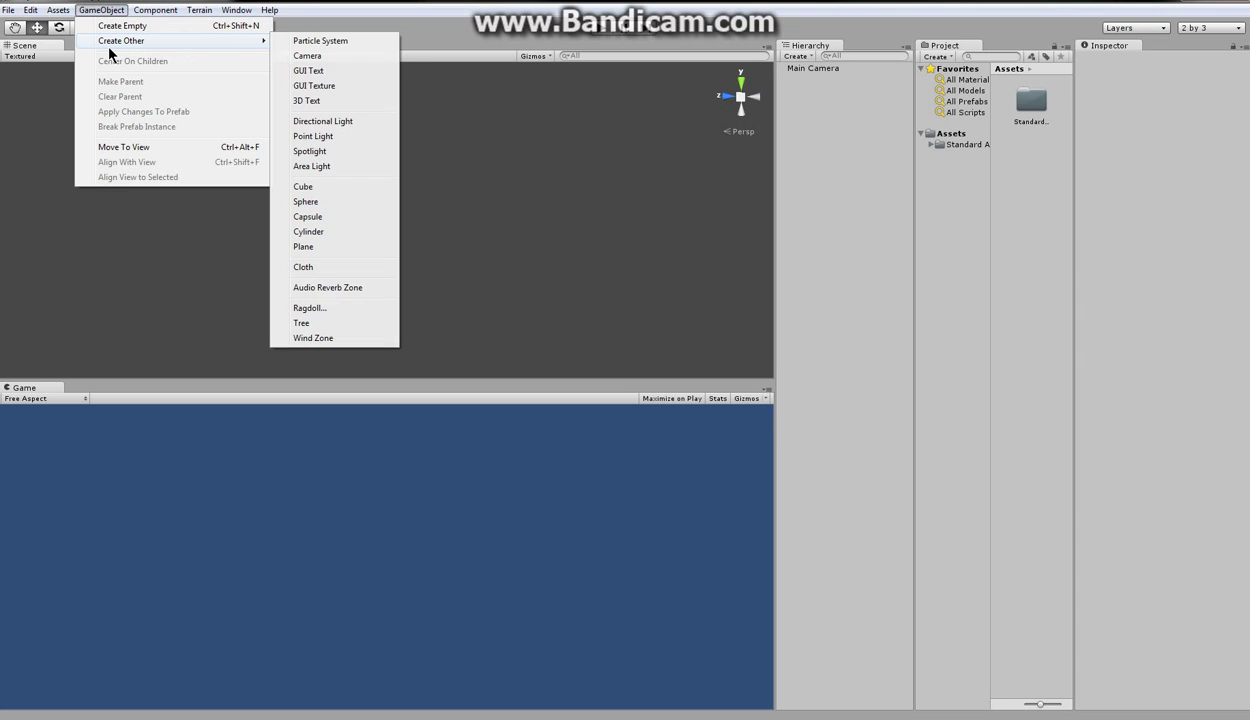
- Add a cube to the scene
click(326, 190)
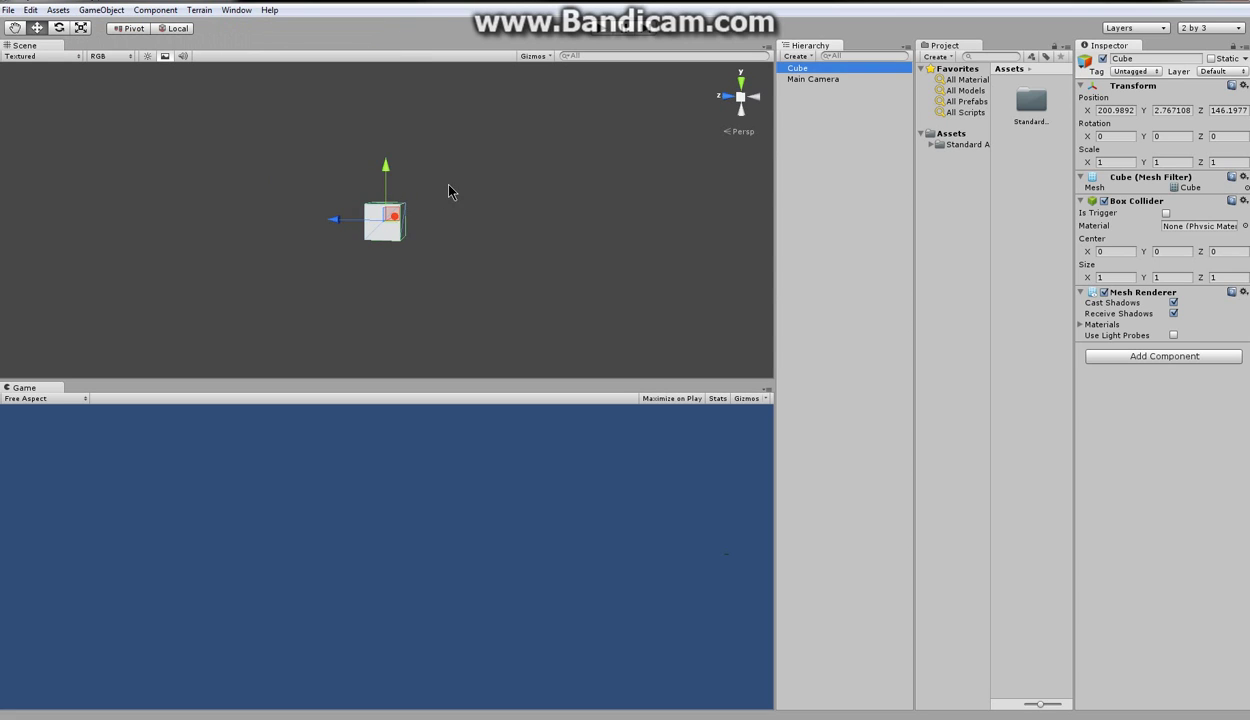
right_drag(413, 198, 324, 234)
middle_drag(583, 135, 497, 187)
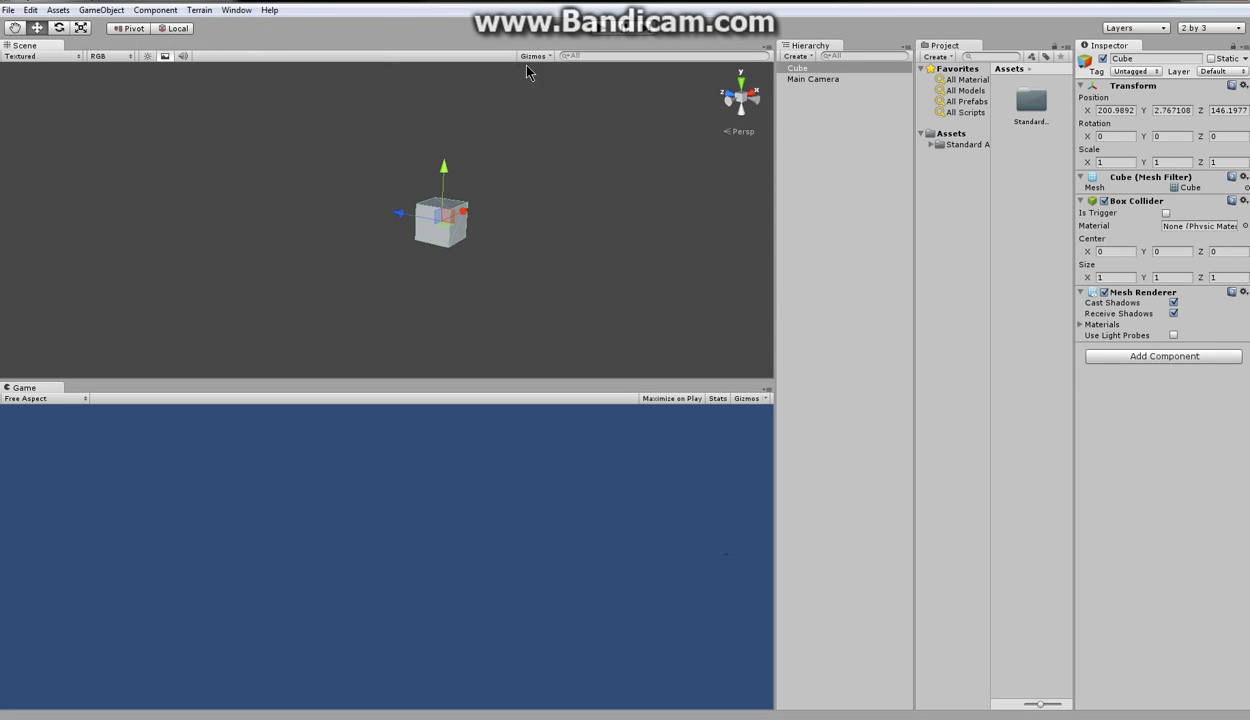
- Scale the cube into a flat slab about 16.85 units on X and 12.64 units on Z
click(80, 28)
drag(452, 217, 547, 183)
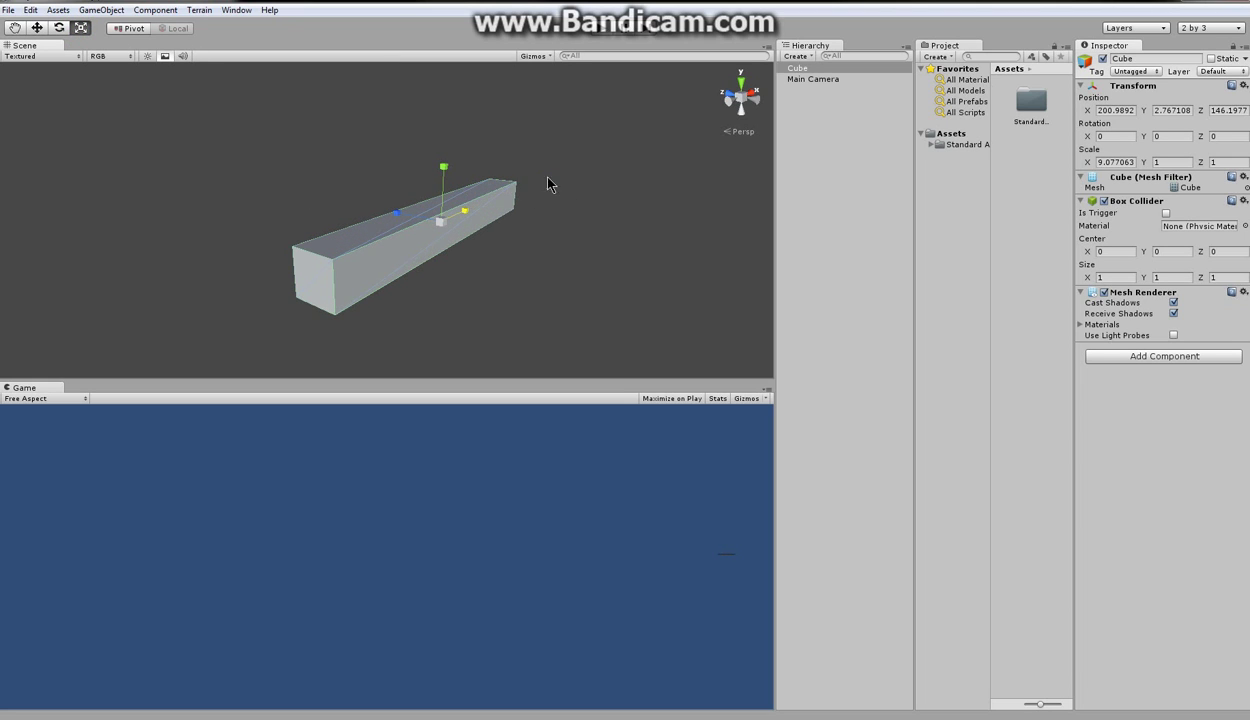
mouse_move(464, 209)
mouse_down()
mouse_move(538, 181)
mouse_move(480, 179)
mouse_move(492, 199)
mouse_move(519, 195)
mouse_move(489, 210)
mouse_move(485, 198)
mouse_up()
click(436, 214)
drag(403, 210, 355, 210)
drag(464, 213, 550, 181)
drag(397, 212, 369, 208)
click(480, 189)
click(464, 213)
- Duplicate the slab and raise the copy to about Y 5.2
middle_drag(421, 199, 359, 275)
right_drag(480, 179, 374, 290)
scroll(414, 247, down, 1)
alt+drag(413, 255, 474, 193)
middle_drag(474, 193, 434, 243)
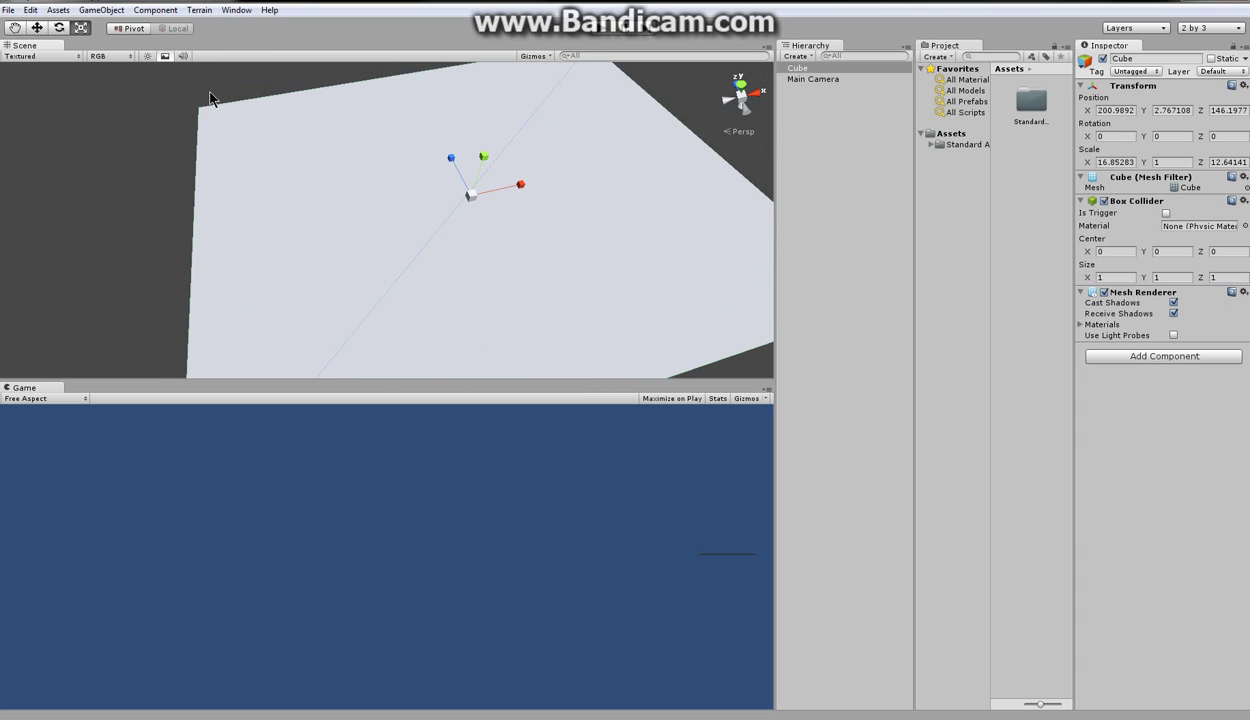
click(37, 28)
click(352, 218)
key(ctrl+d)
drag(484, 158, 471, 248)
- Move the two slabs apart vertically as floor and ceiling, at about Y -1.64 and Y 5.85
middle_drag(441, 198, 432, 115)
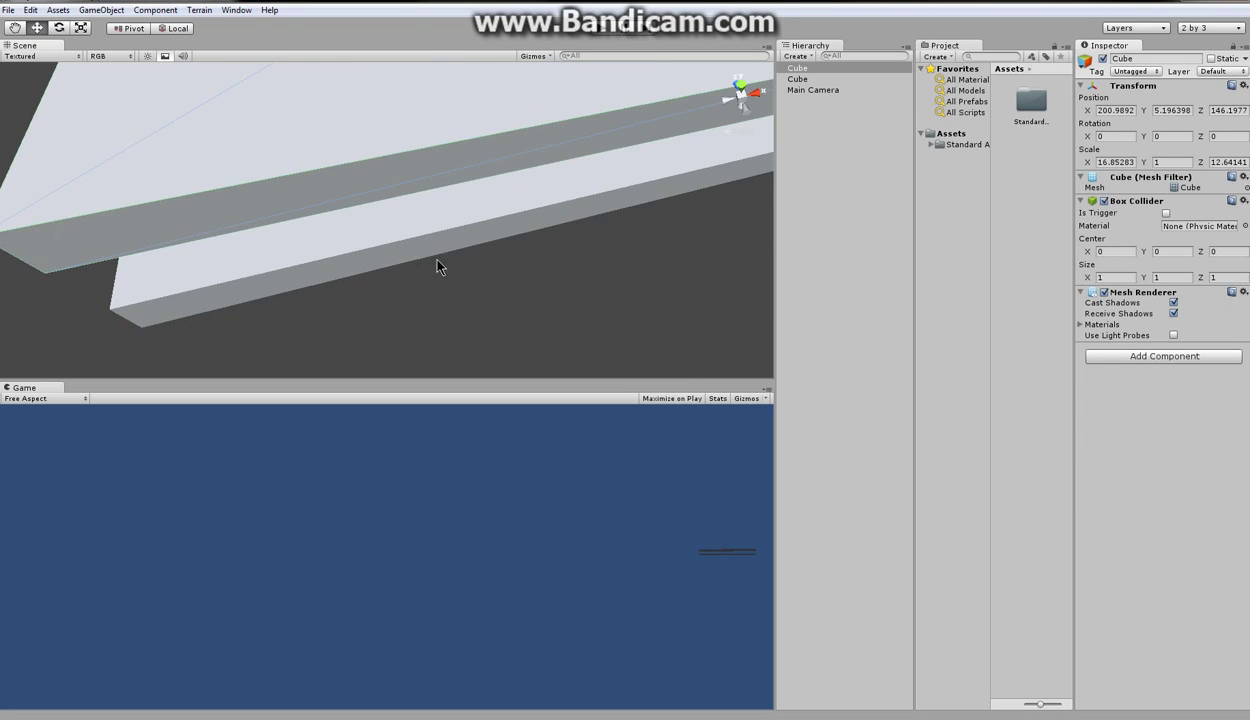
right_drag(433, 276, 421, 193)
middle_drag(401, 248, 427, 209)
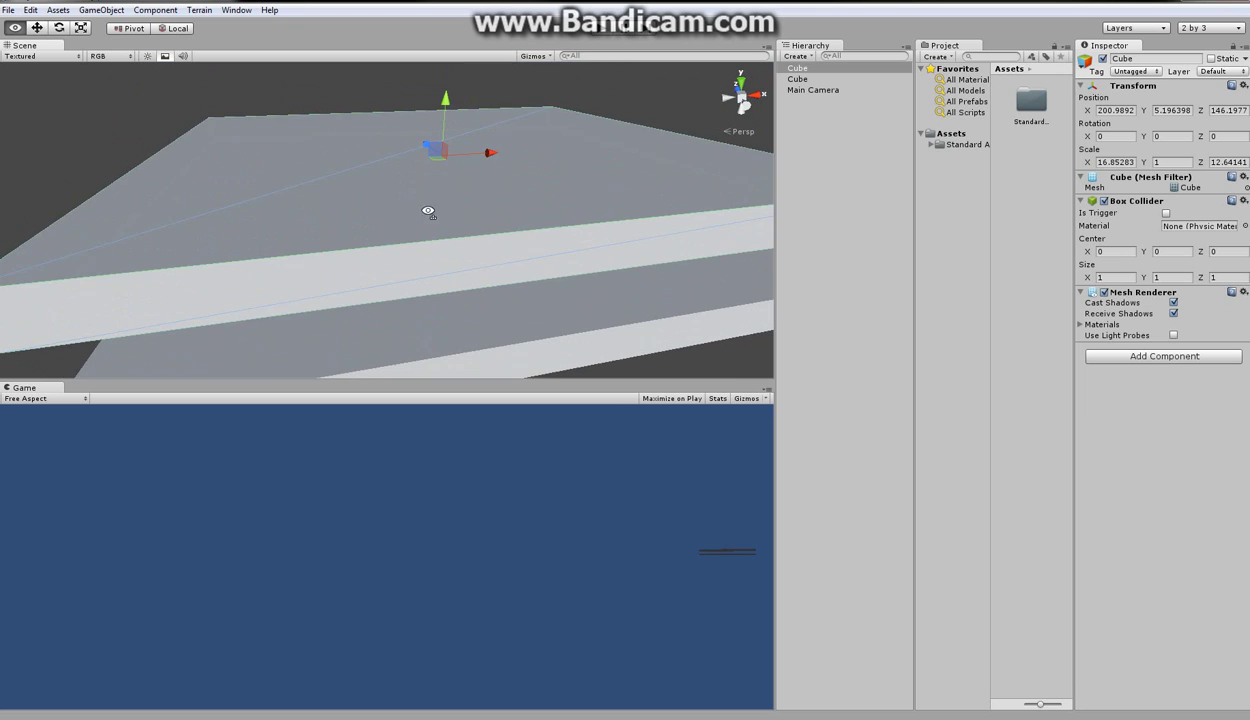
drag(444, 127, 440, 290)
middle_drag(450, 318, 424, 258)
scroll(424, 260, down, 4)
alt+drag(420, 287, 391, 70)
alt+drag(403, 163, 397, 198)
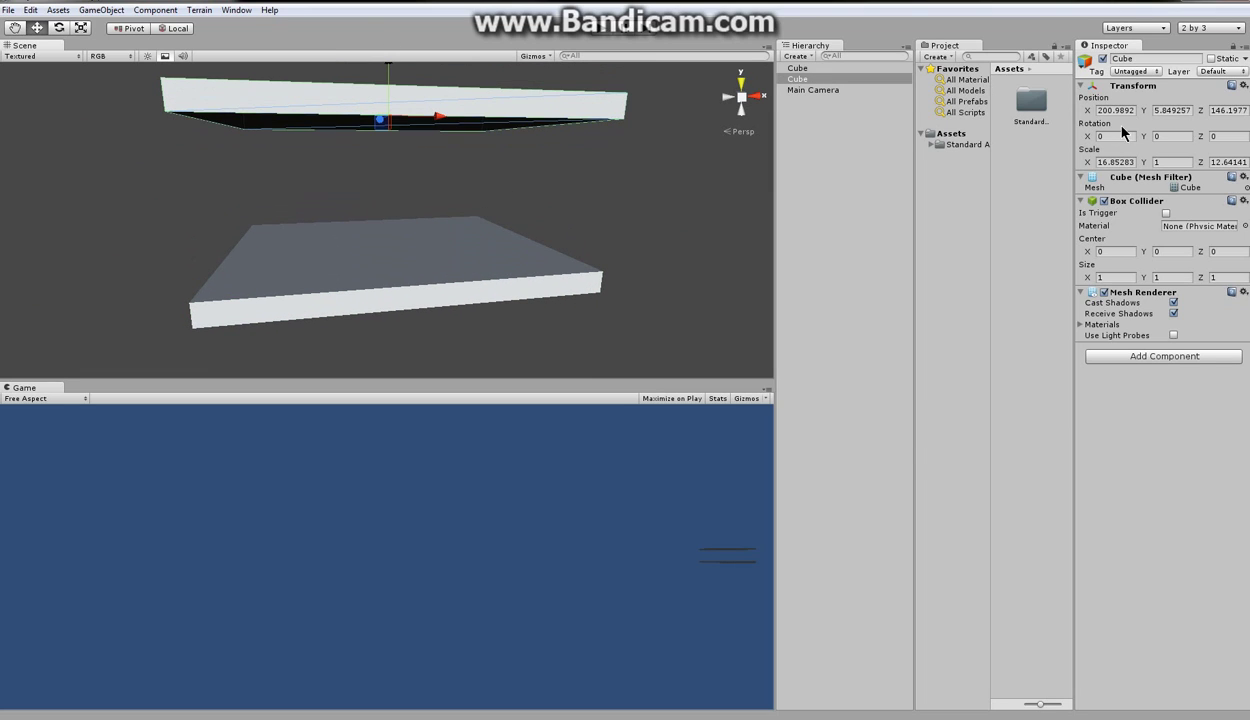
- Set the Y scale of both the ceiling slab and the floor slab to 0.5
click(1160, 162)
text(.5)
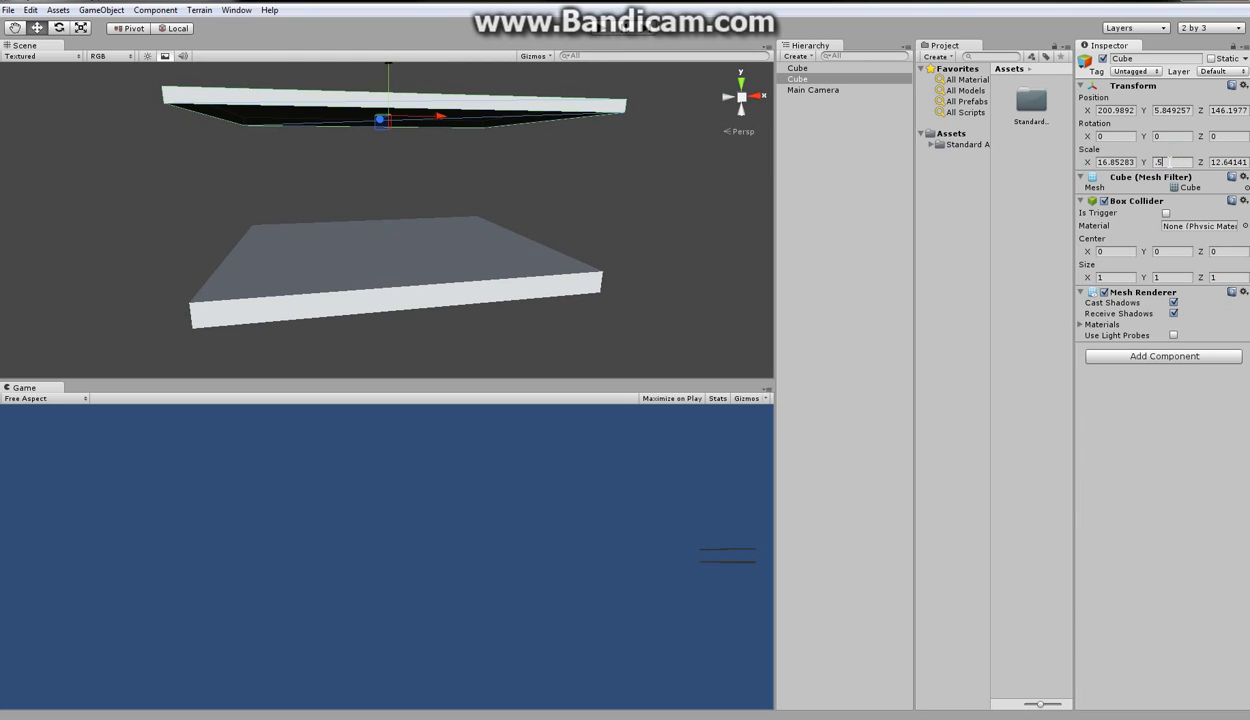
click(368, 240)
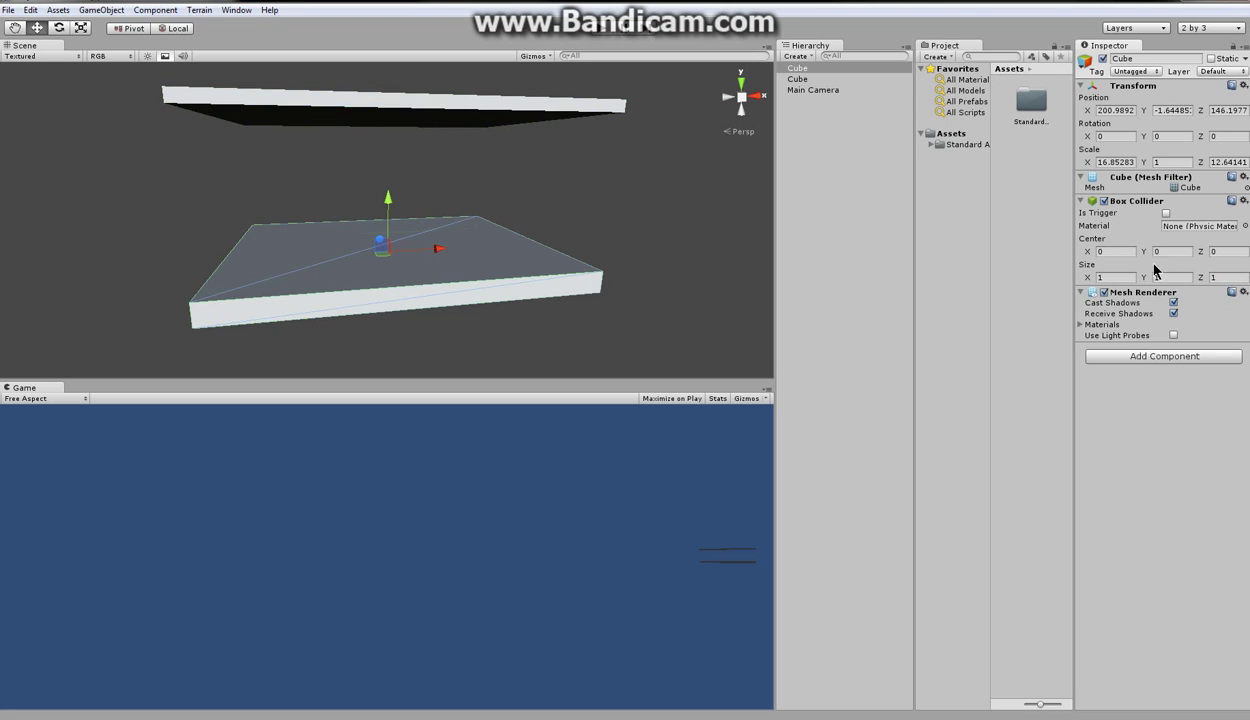
click(1177, 161)
text(0.5)
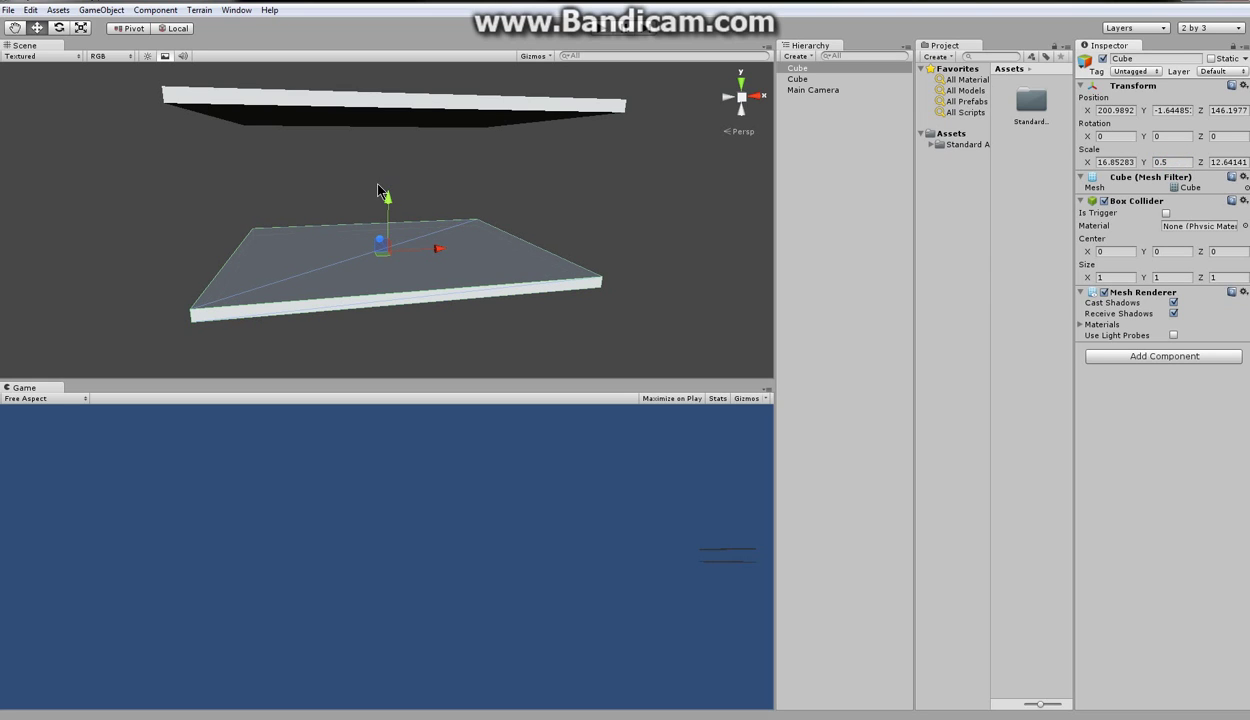
- Raise the ceiling slab to about Y 6.99
middle_drag(374, 189, 389, 207)
click(407, 137)
mouse_move(390, 100)
mouse_down()
mouse_move(387, 56)
mouse_move(388, 88)
mouse_up()
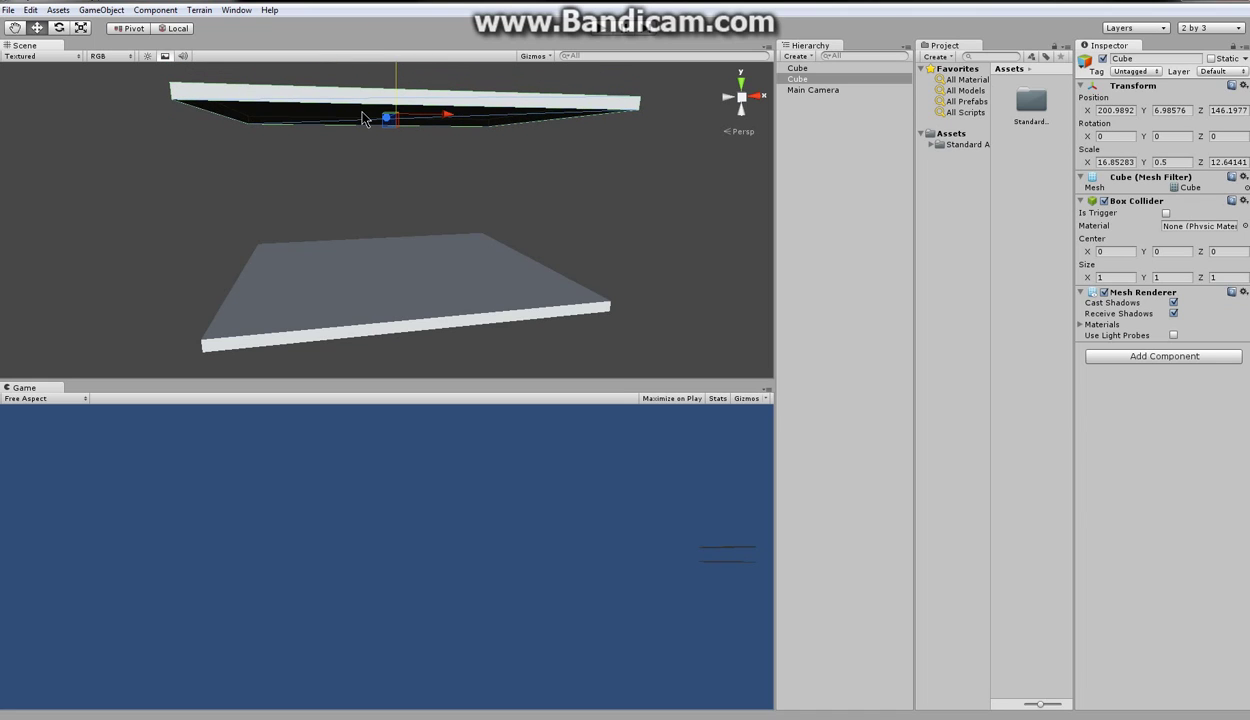
- Duplicate the ceiling slab and lower the copy to about Y 4.3, between floor and ceiling
key(ctrl+d)
middle_drag(370, 170, 459, 204)
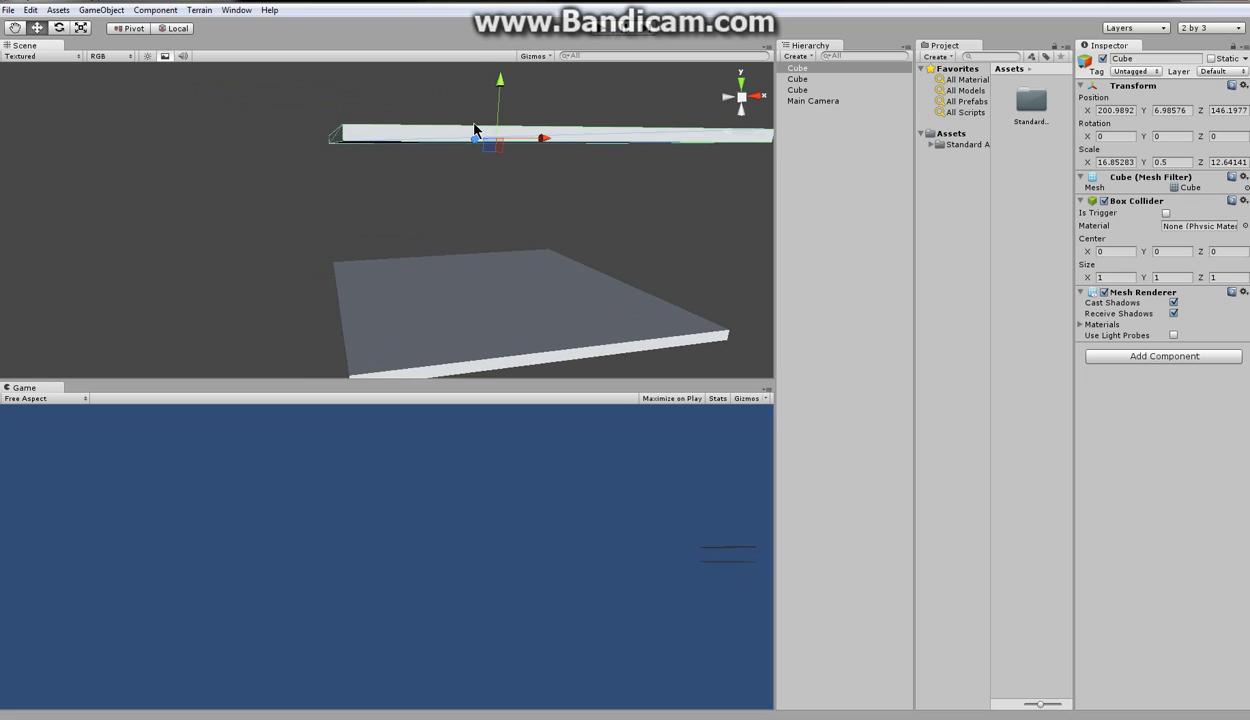
drag(503, 95, 500, 148)
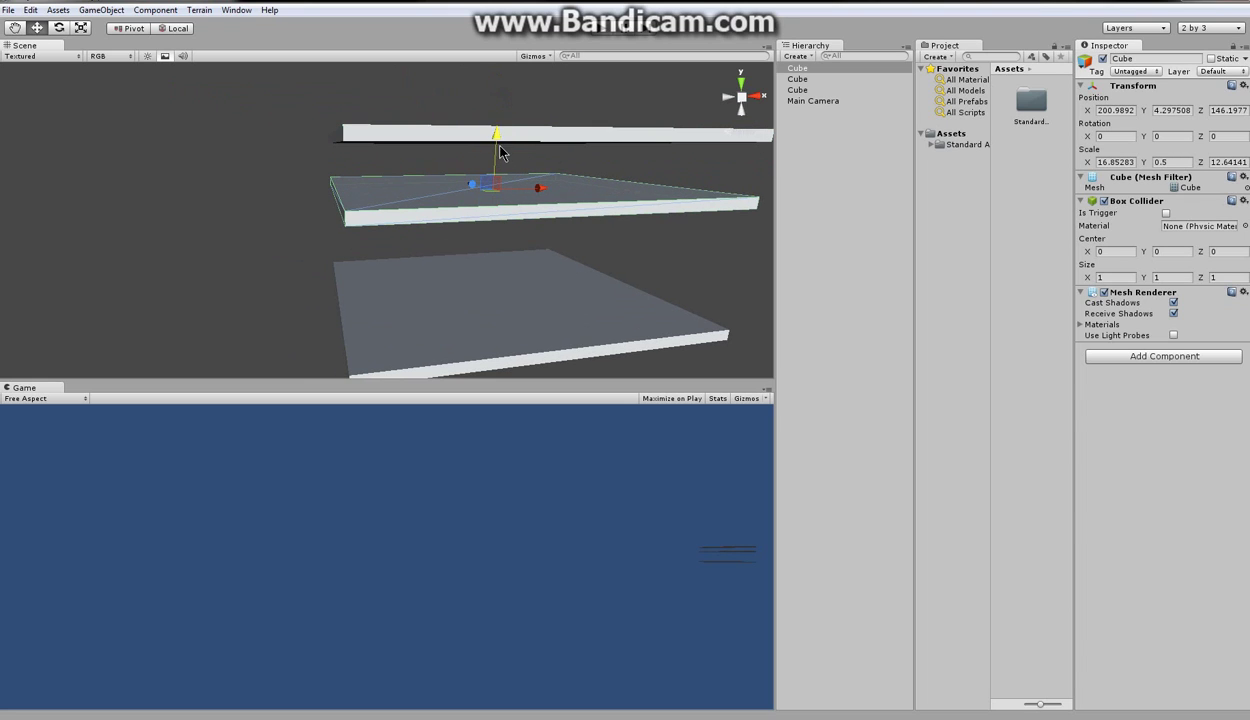
click(1160, 137)
text(90)
key(ctrl+z)
- Rotate the middle slab 90 degrees around X and move it to the floor's long edge as a wall, about Y 3.56, Z 151.98
click(1108, 136)
text(90)
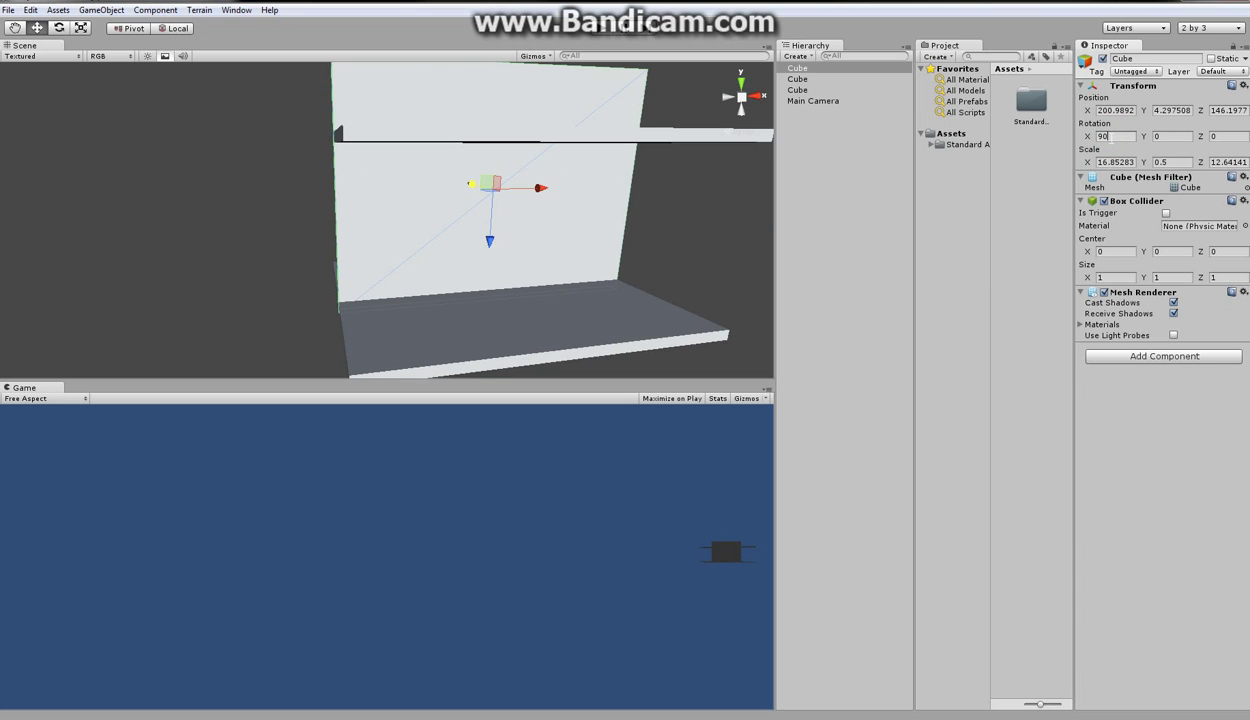
middle_drag(268, 232, 435, 242)
right_drag(365, 257, 660, 258)
drag(353, 195, 306, 199)
drag(335, 243, 335, 257)
- Duplicate the upright wall and move the copy to the opposite long edge of the floor, about Z 140.73
middle_drag(335, 257, 431, 254)
alt+drag(431, 254, 284, 272)
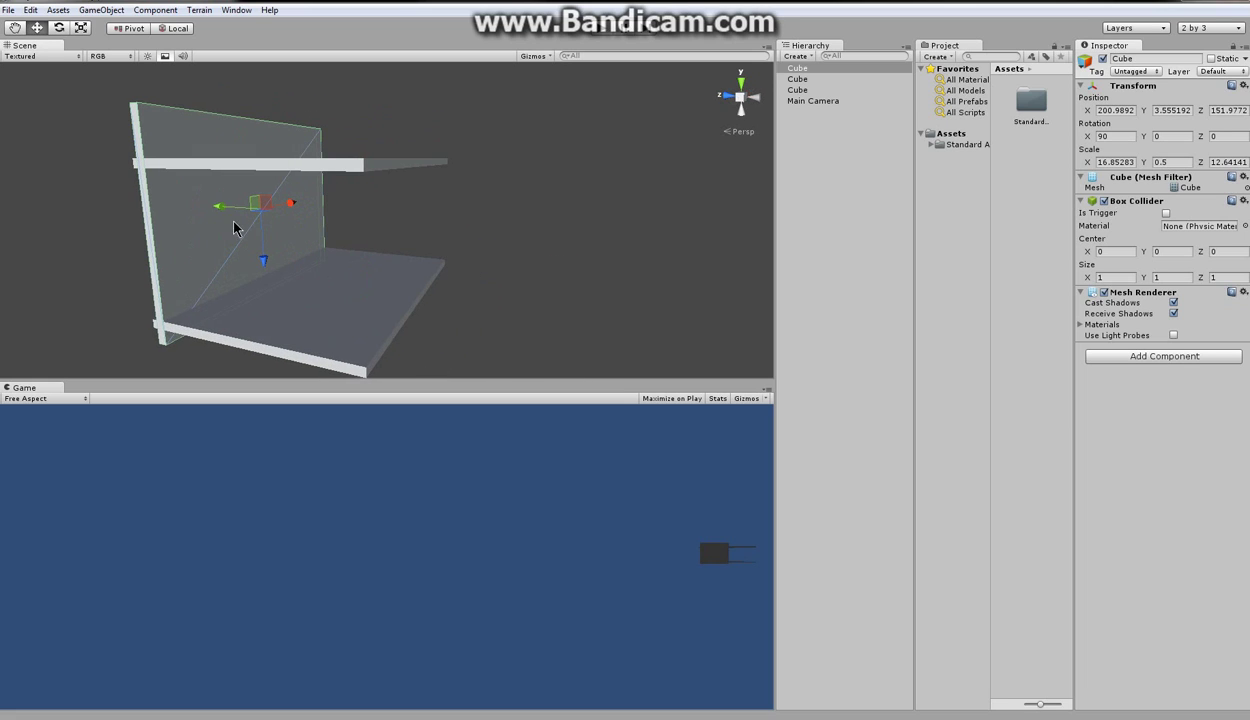
drag(225, 212, 355, 236)
key(ctrl+d)
- Duplicate a side wall, rotate the copy 90 degrees around Y, and place it at one open end, about X 192.63, Y 3.98, Z 145.68
key(ctrl+d)
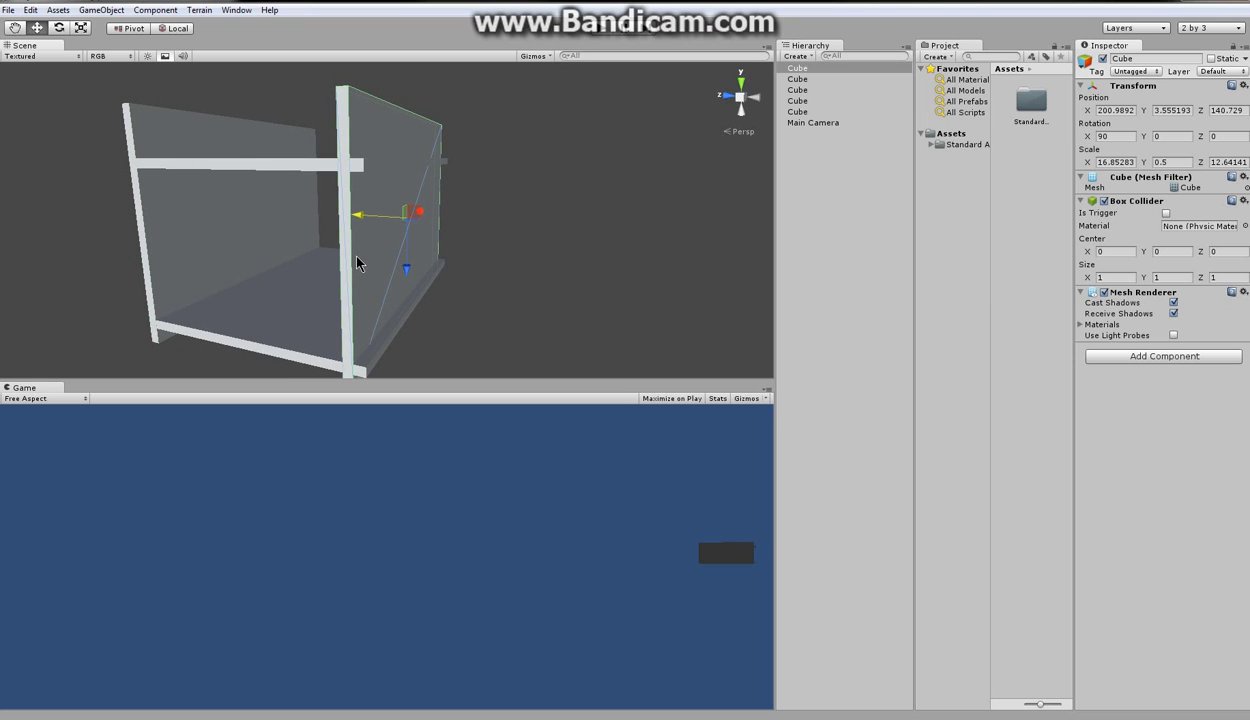
click(1160, 136)
text(90)
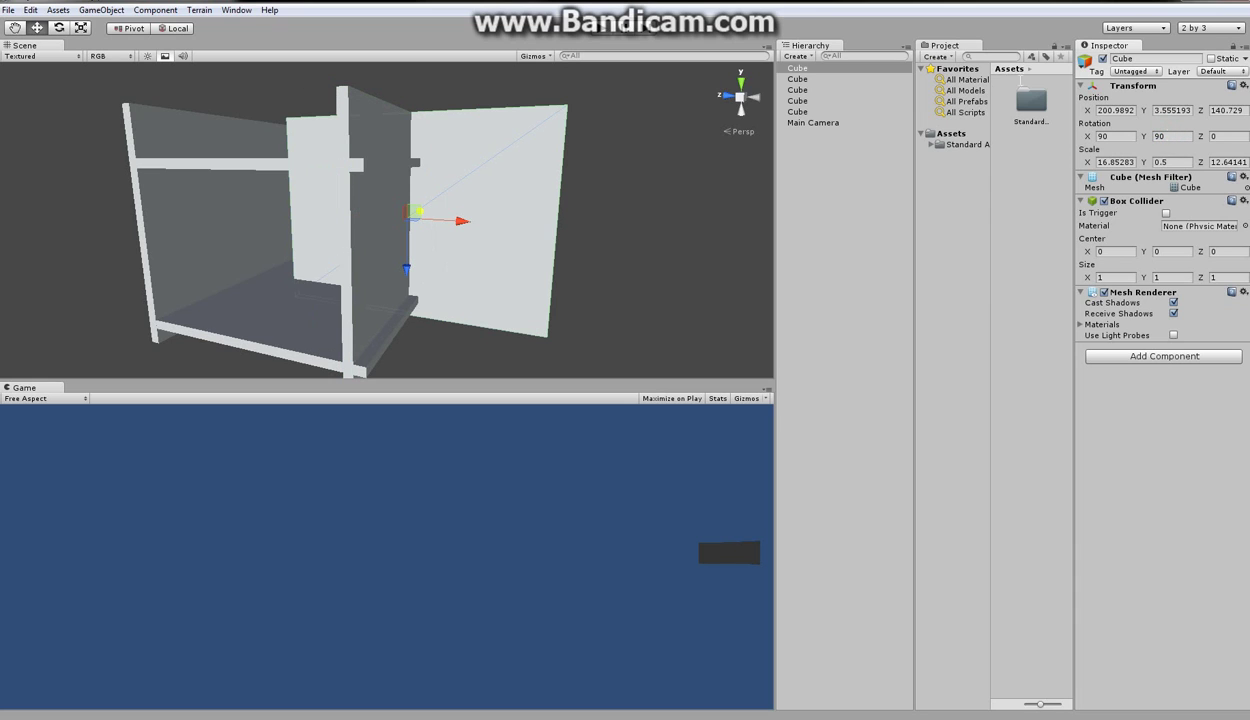
drag(463, 224, 385, 216)
mouse_move(321, 272)
mouse_down()
mouse_move(301, 276)
mouse_move(327, 258)
mouse_up()
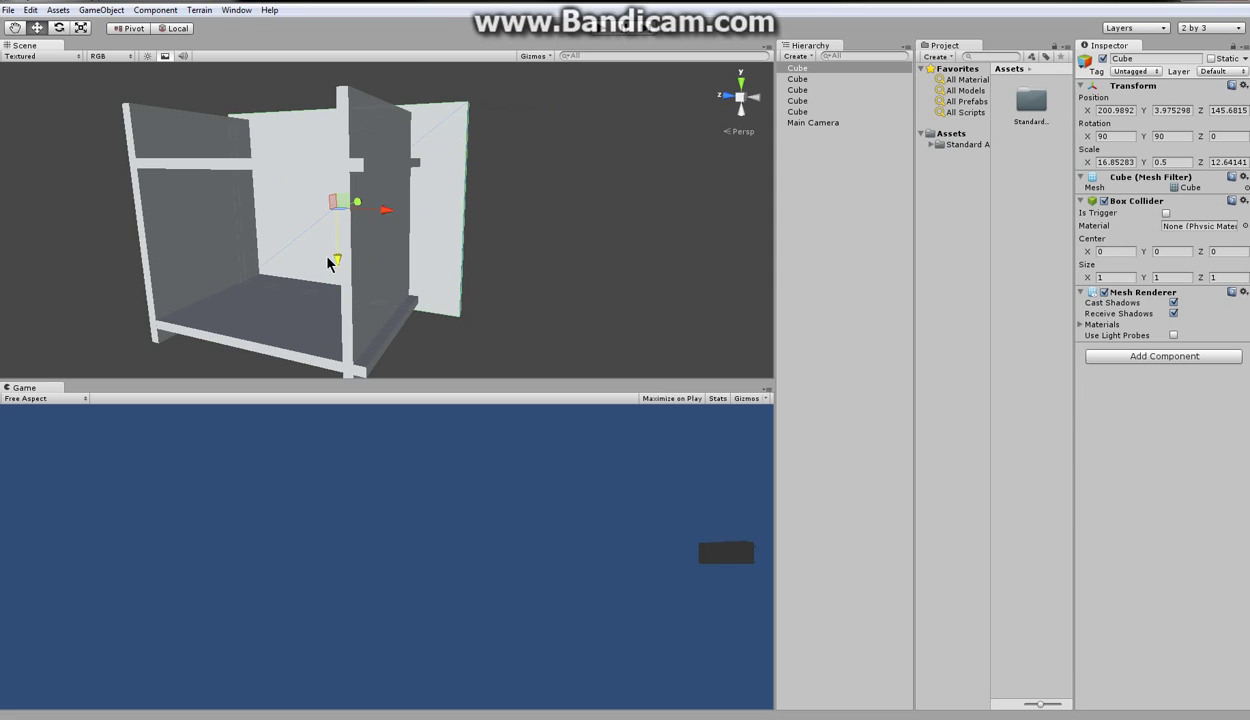
drag(370, 207, 183, 208)
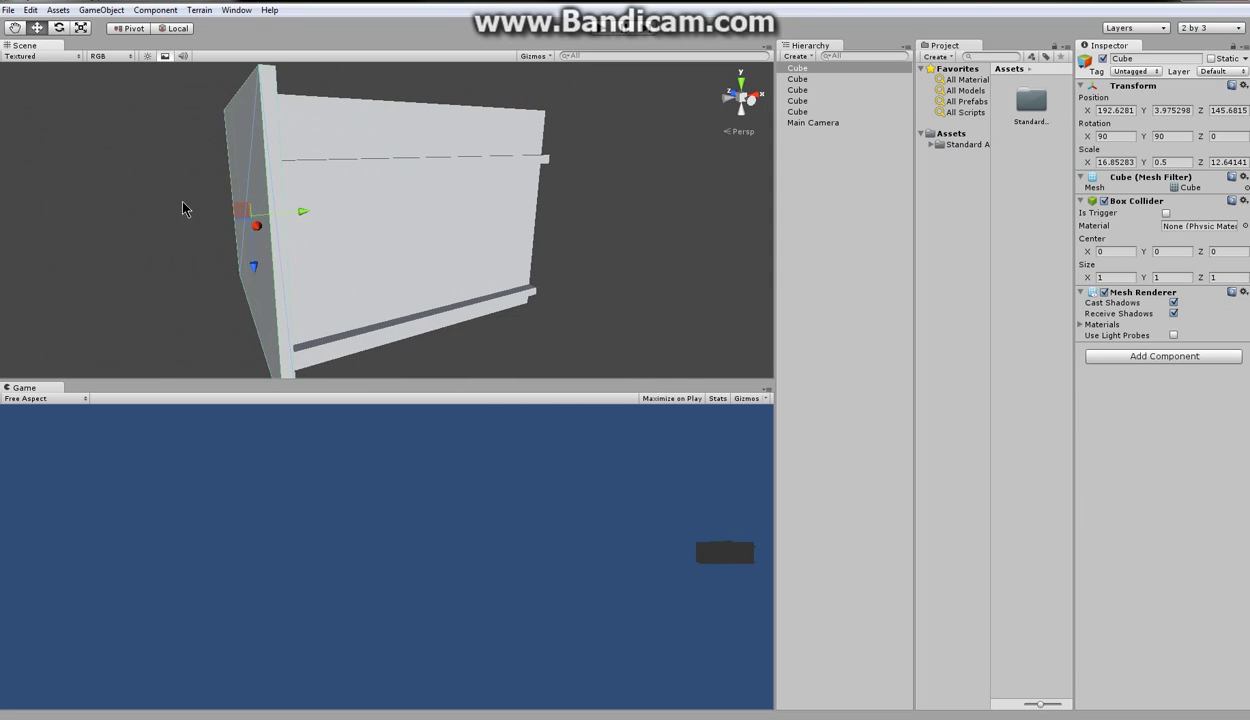
- Duplicate the end wall and move the copy to the opposite open end of the room, about X 206.3
drag(307, 217, 519, 201)
key(ctrl+d)
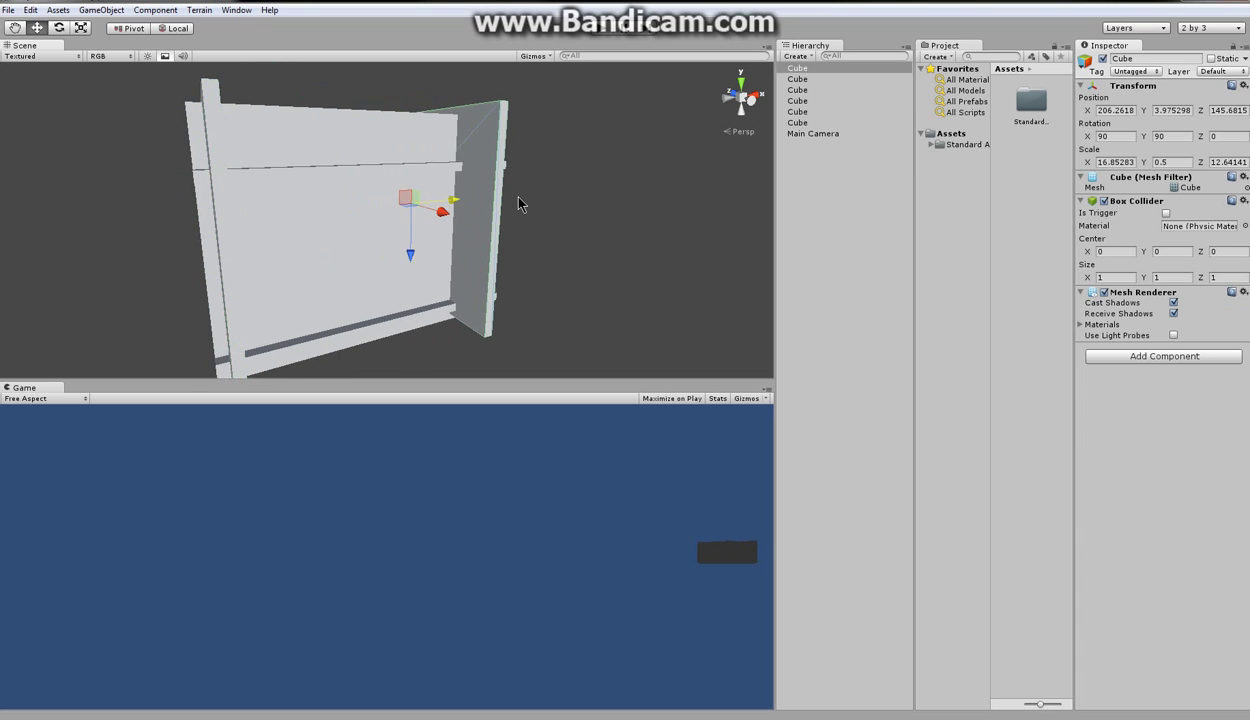
scroll(346, 251, up, 5)
alt+drag(262, 316, 474, 273)
middle_drag(325, 275, 367, 275)
alt+drag(367, 276, 80, 185)
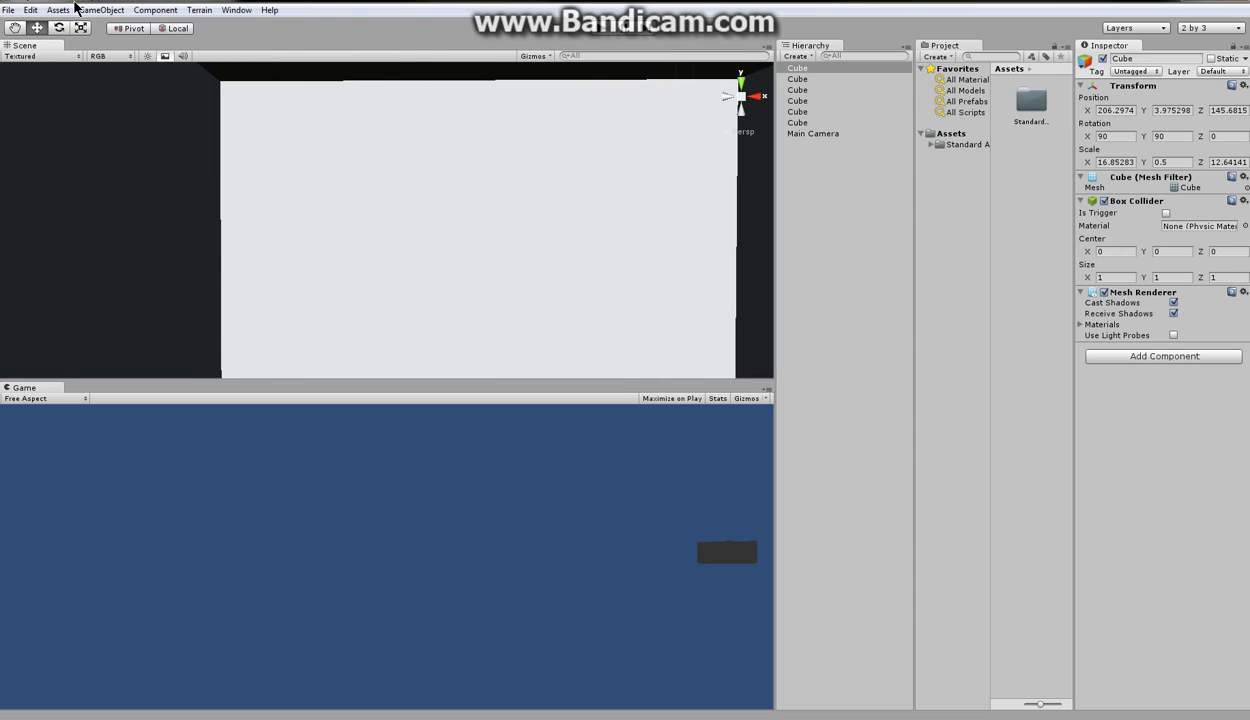
click(102, 12)
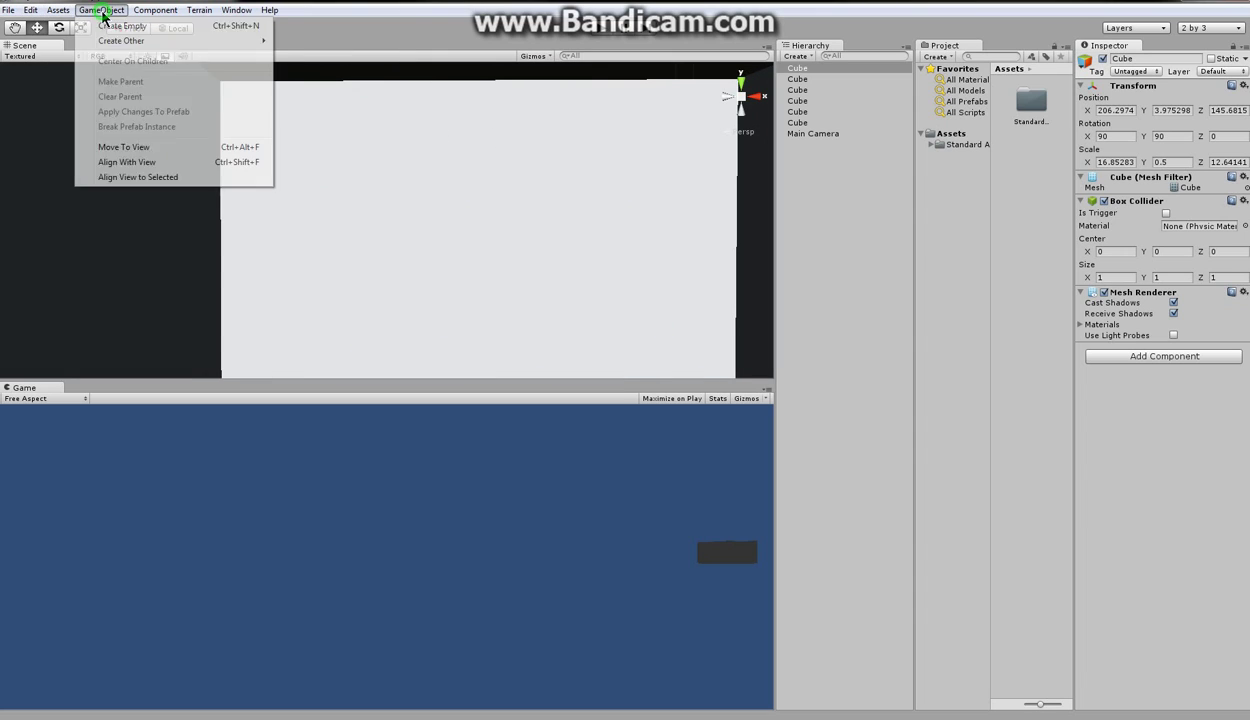
mouse_move(112, 41)
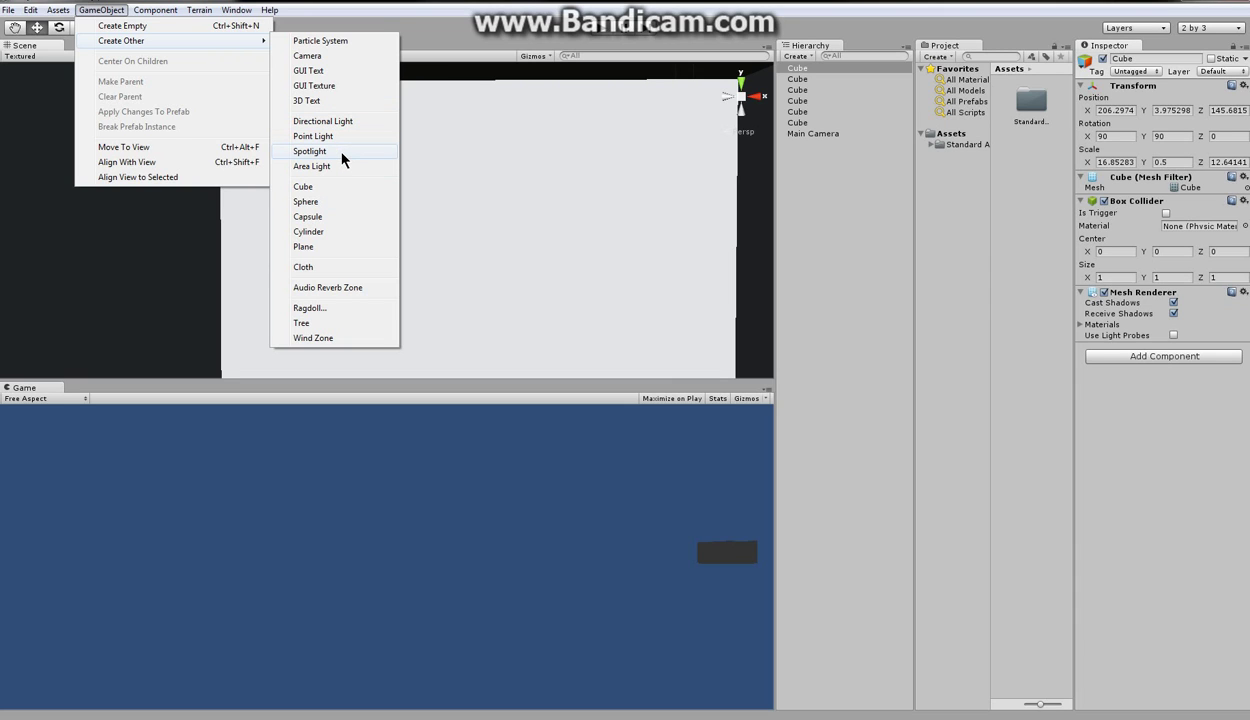
- Place the First Person Controller prefab from the Standard Assets character controllers inside the room
click(945, 146)
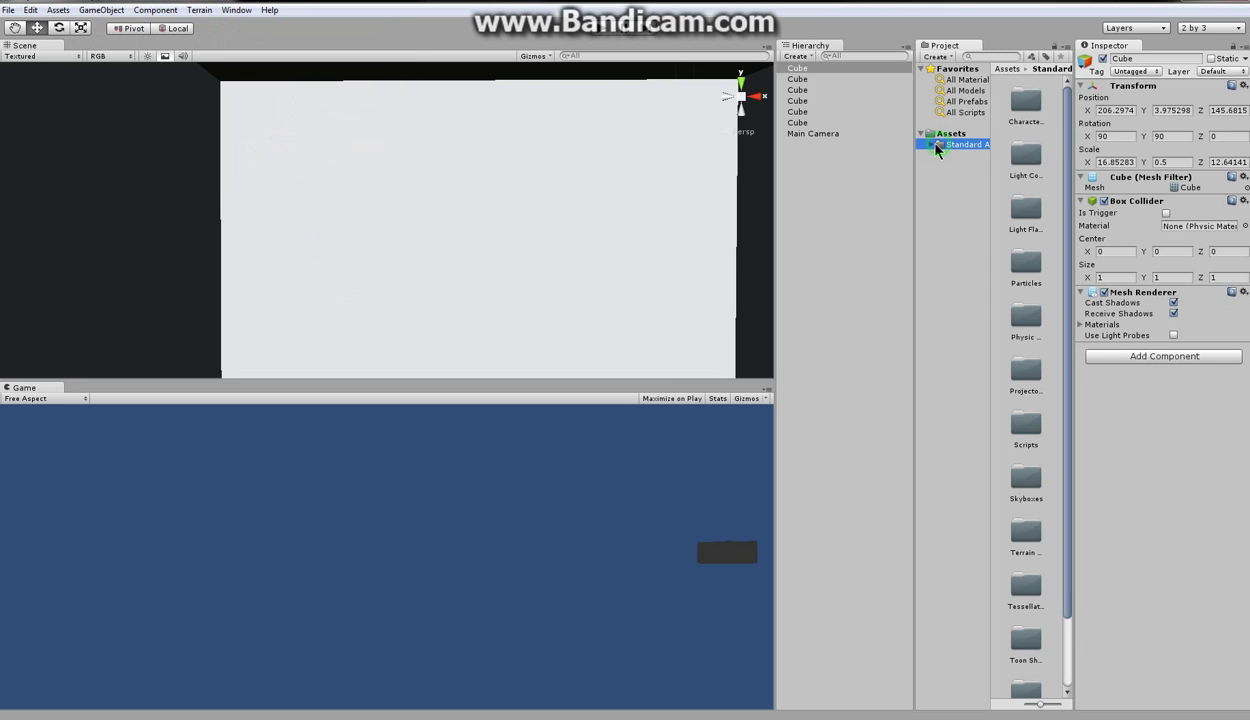
click(932, 146)
click(970, 156)
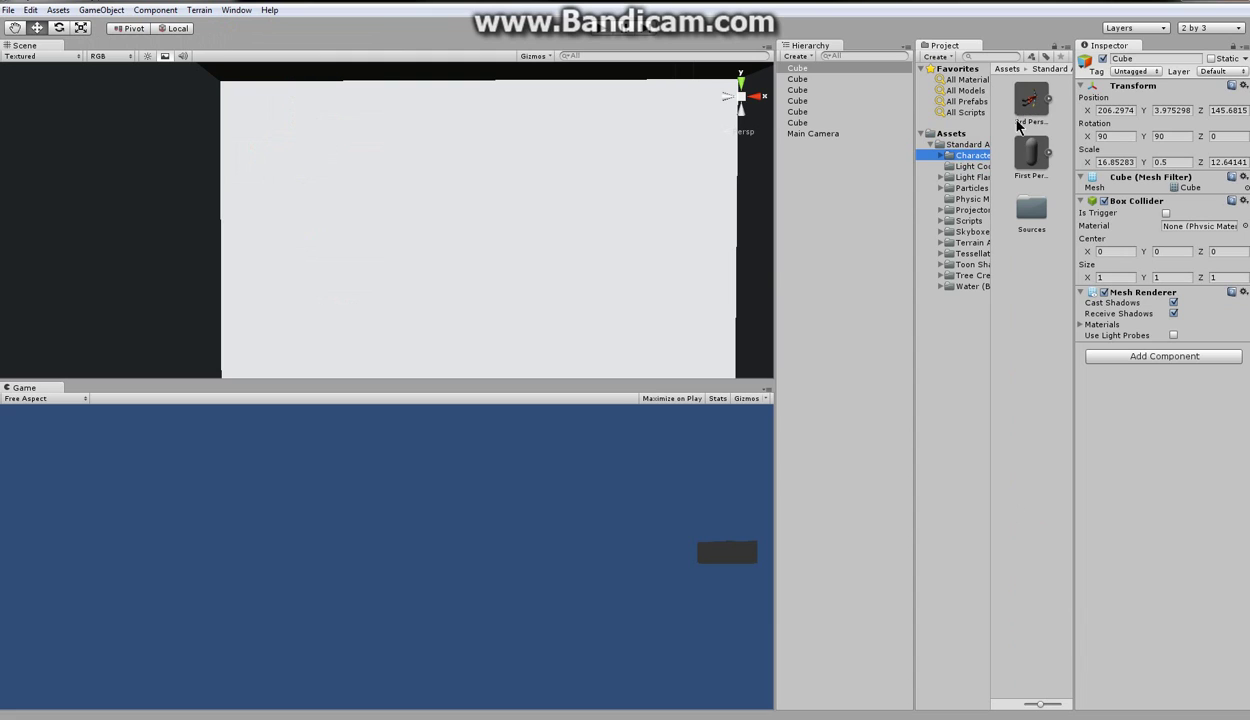
drag(1036, 168, 495, 332)
- Position the First Person Controller just above the room's floor, at about X 200.49, Y -0.24, Z 151
alt+drag(706, 206, 624, 186)
click(613, 154)
click(608, 187)
drag(620, 142, 600, 244)
drag(551, 385, 564, 470)
middle_drag(545, 290, 424, 276)
right_drag(696, 251, 711, 218)
middle_drag(536, 257, 428, 229)
drag(276, 152, 471, 56)
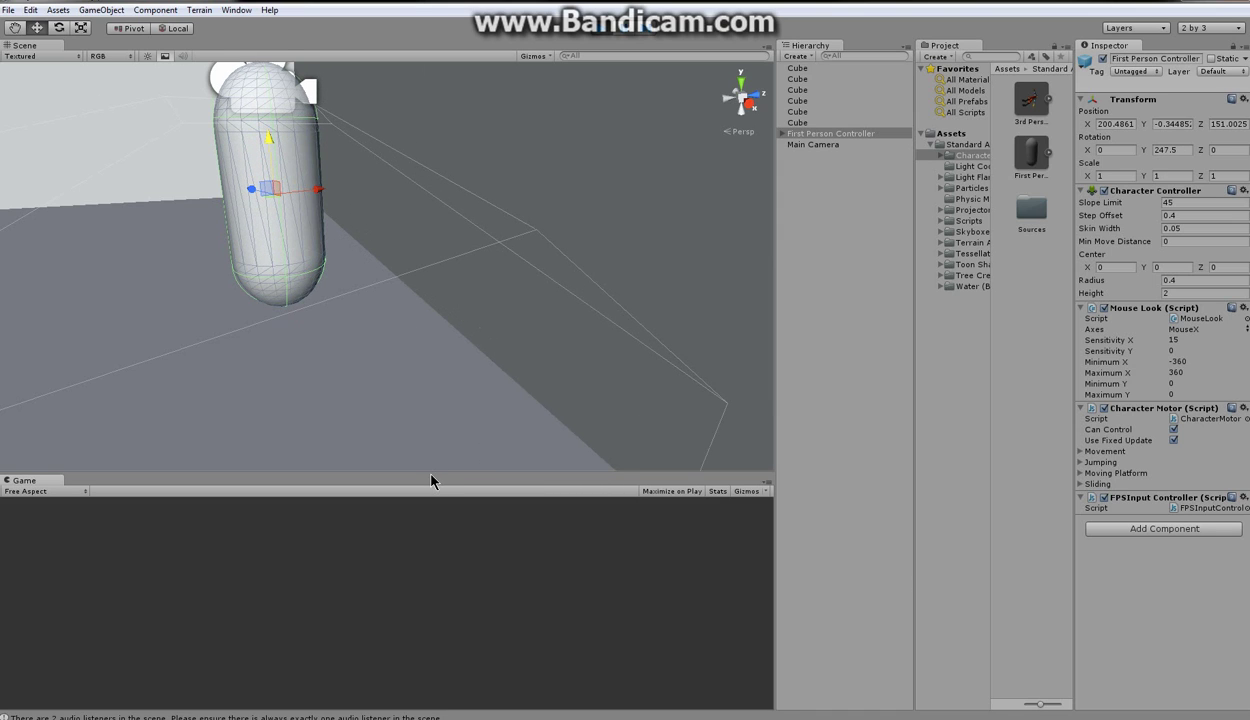
- Test walking the character in play mode with an enlarged Game view, stop playback, and enlarge the Scene view
drag(424, 476, 424, 272)
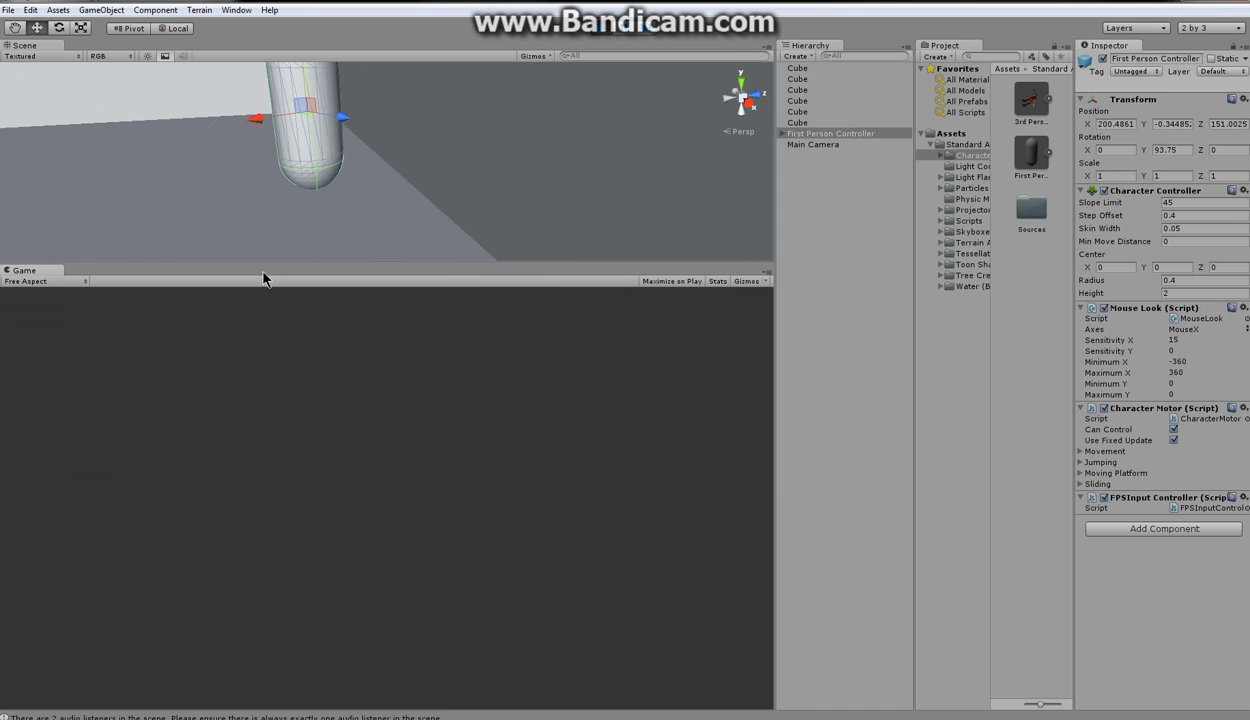
key(s)
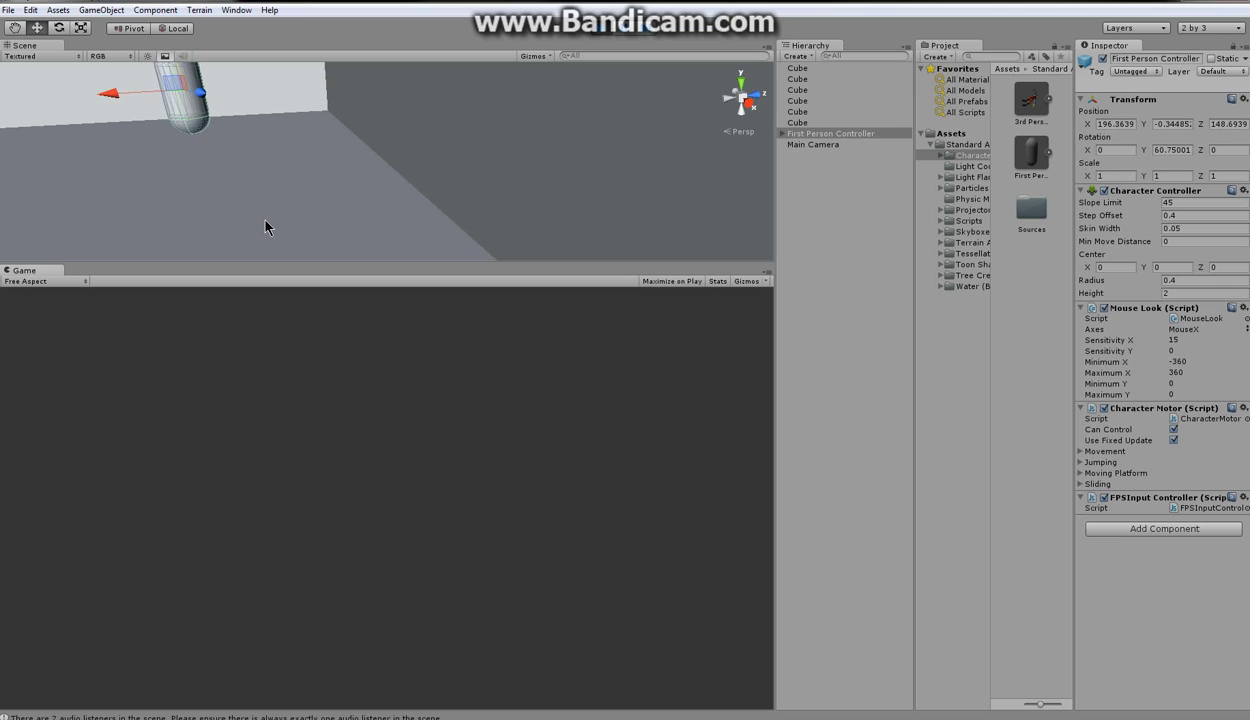
click(605, 33)
drag(548, 268, 548, 522)
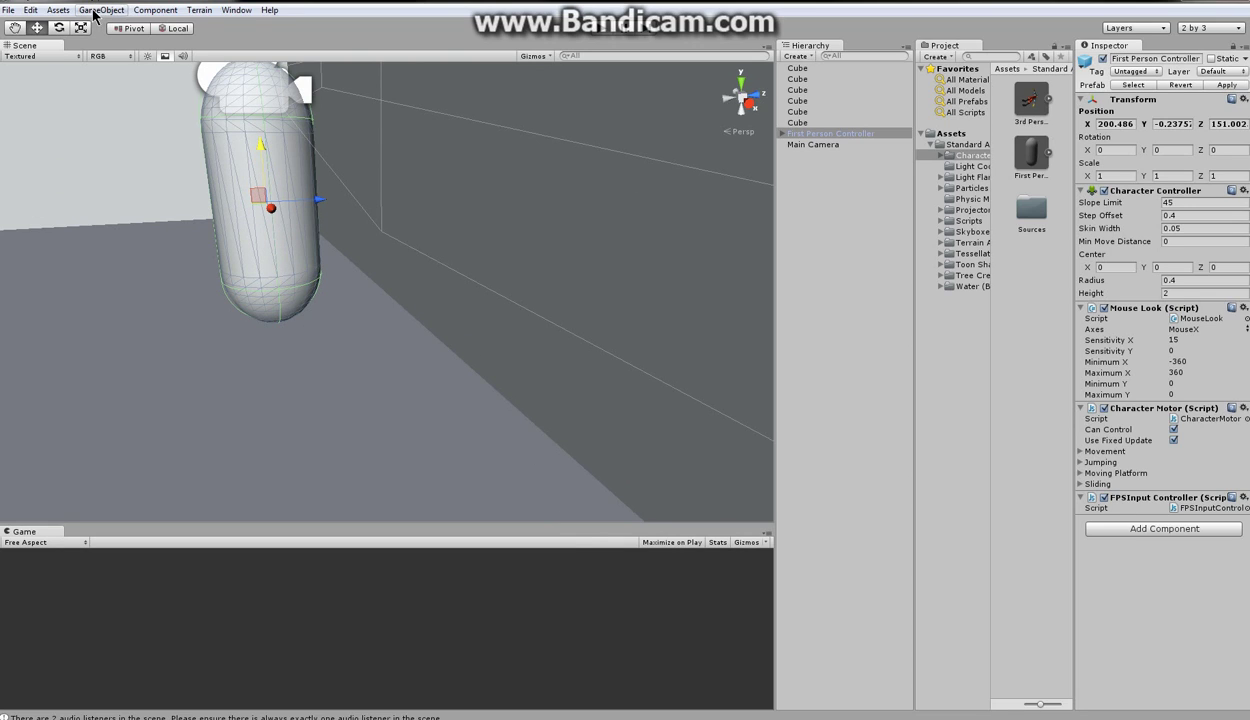
- Set the Ambient Light color in the scene's Render Settings to near black
click(150, 10)
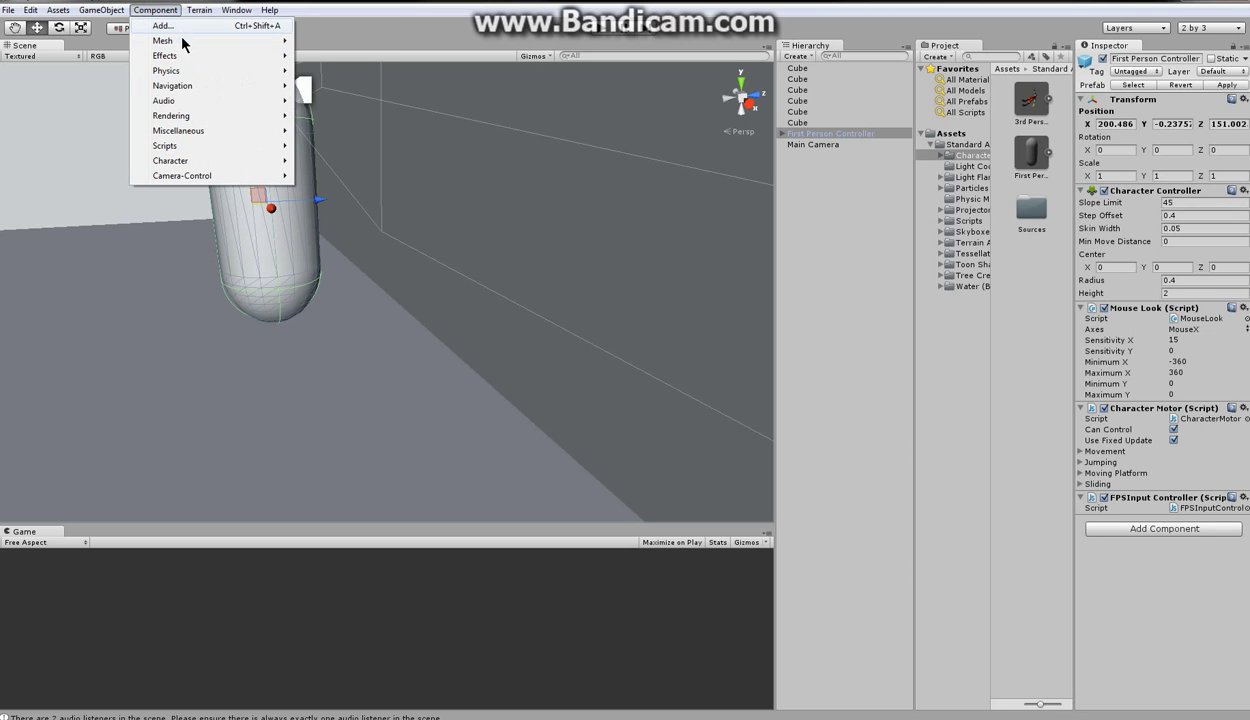
mouse_move(54, 11)
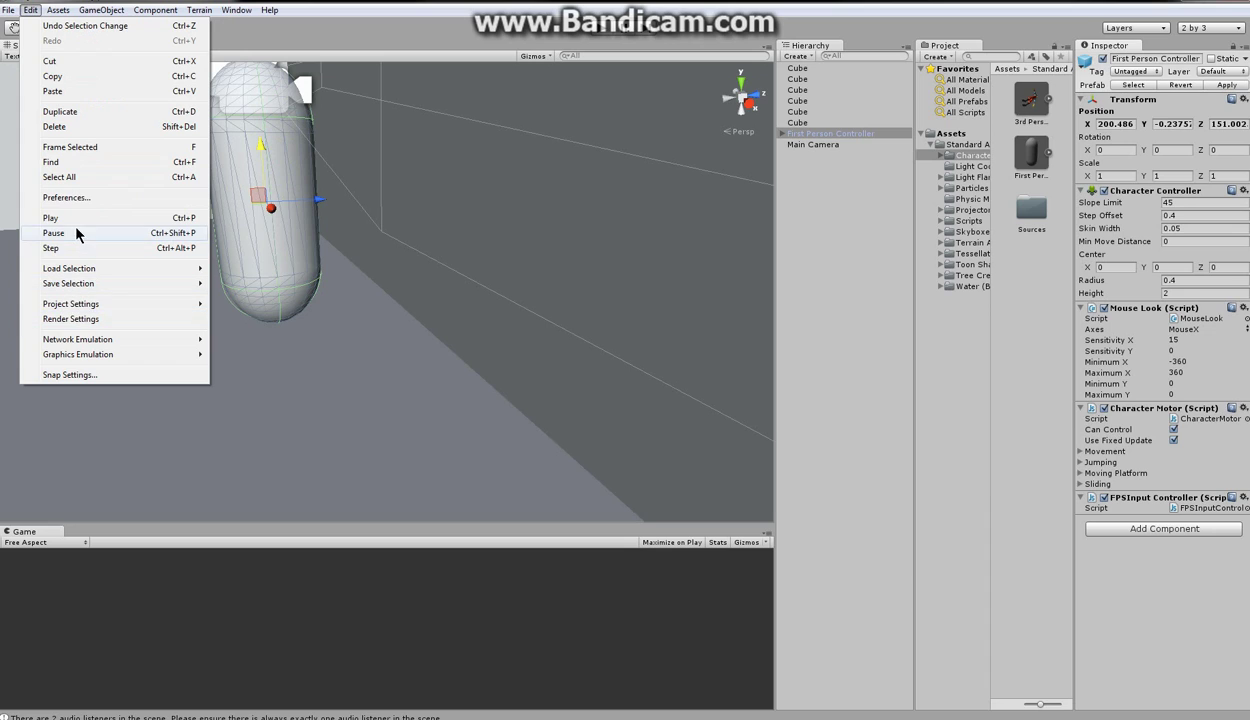
click(90, 318)
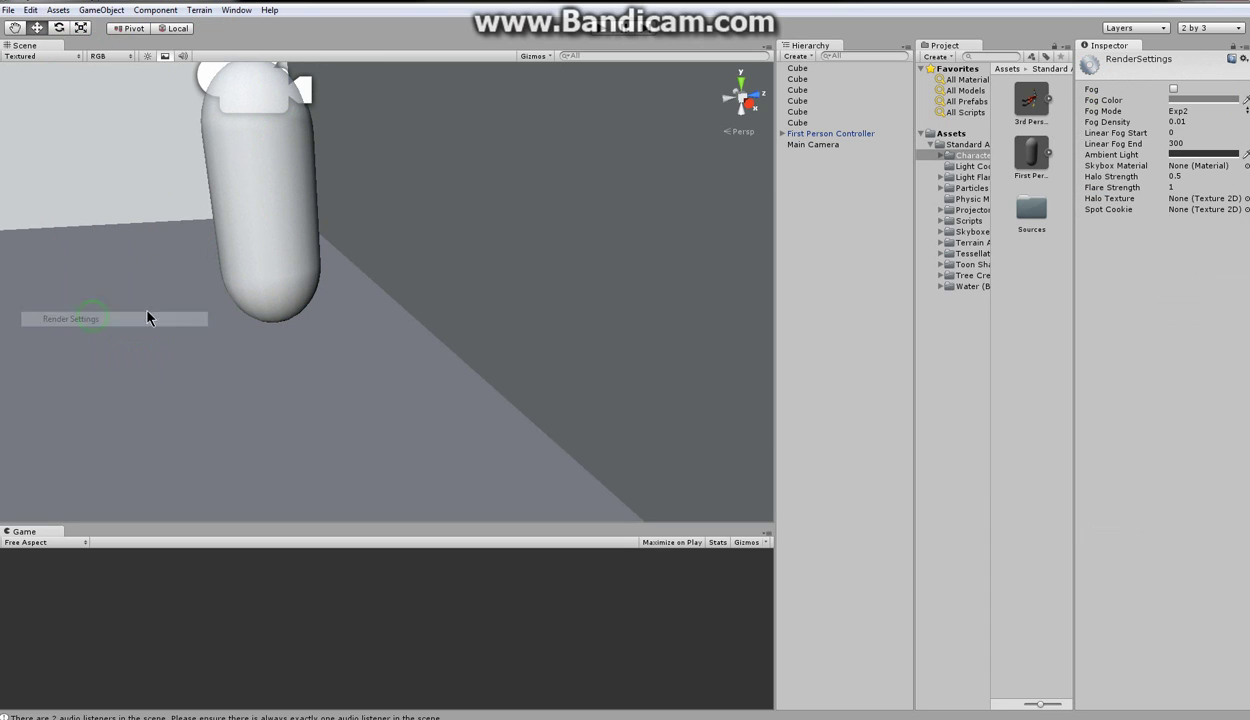
click(1195, 155)
drag(57, 127, 55, 135)
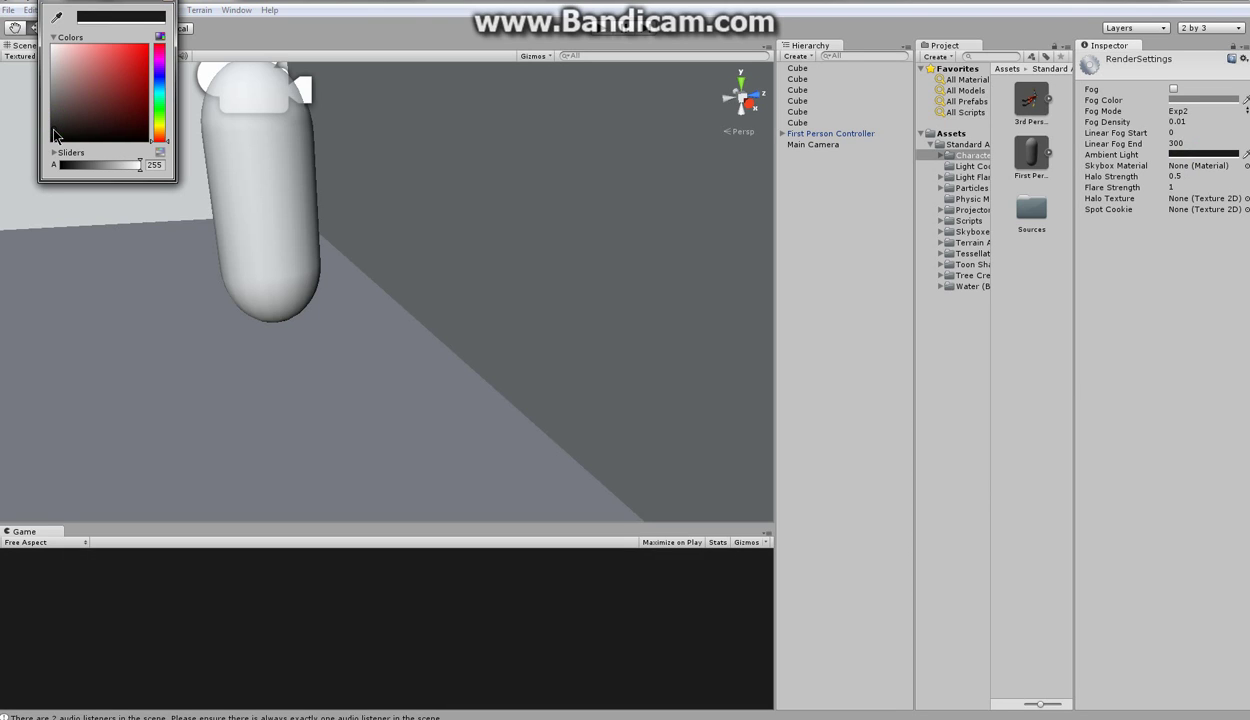
click(167, 9)
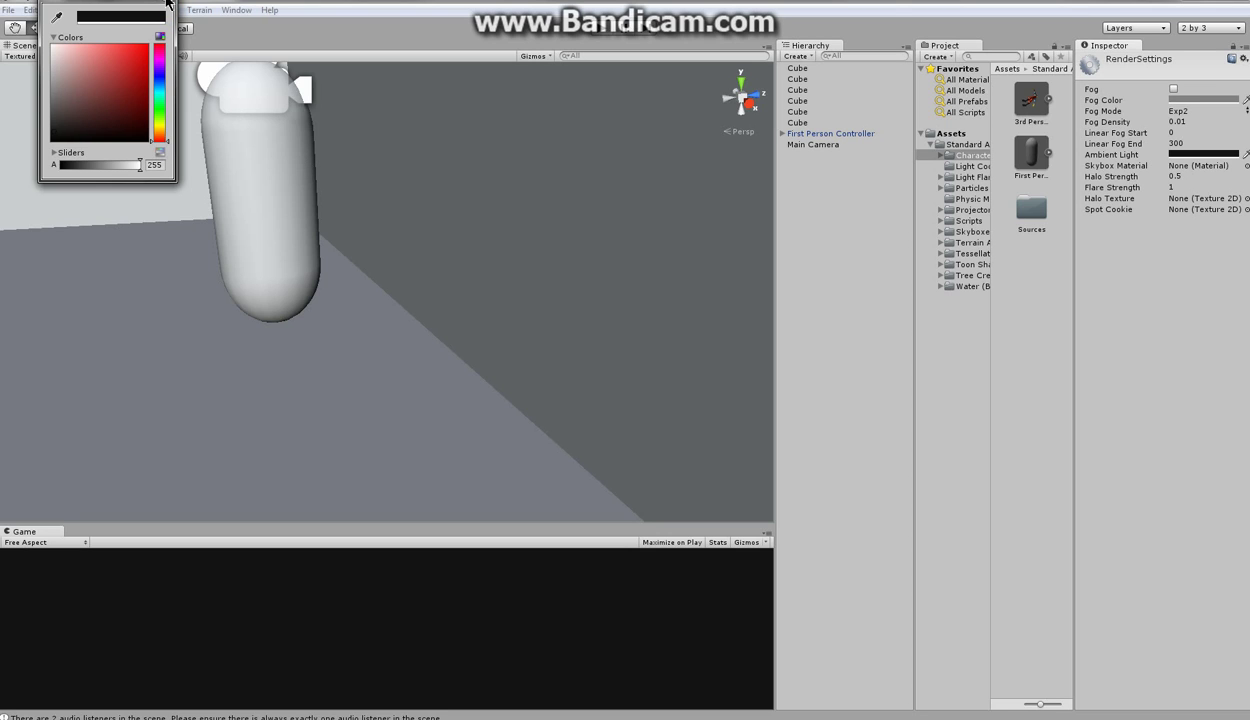
click(167, 3)
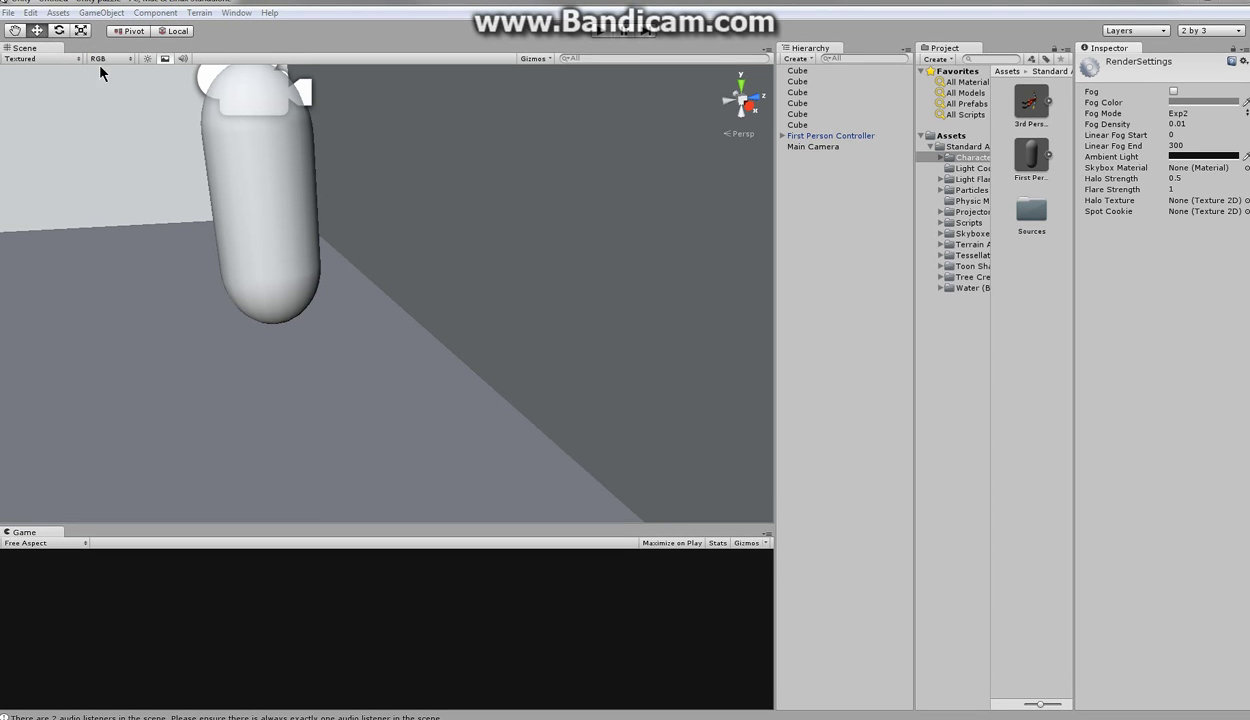
- Create a spotlight inside the room
middle_drag(194, 147, 248, 218)
scroll(248, 218, down, 8)
middle_click(259, 257)
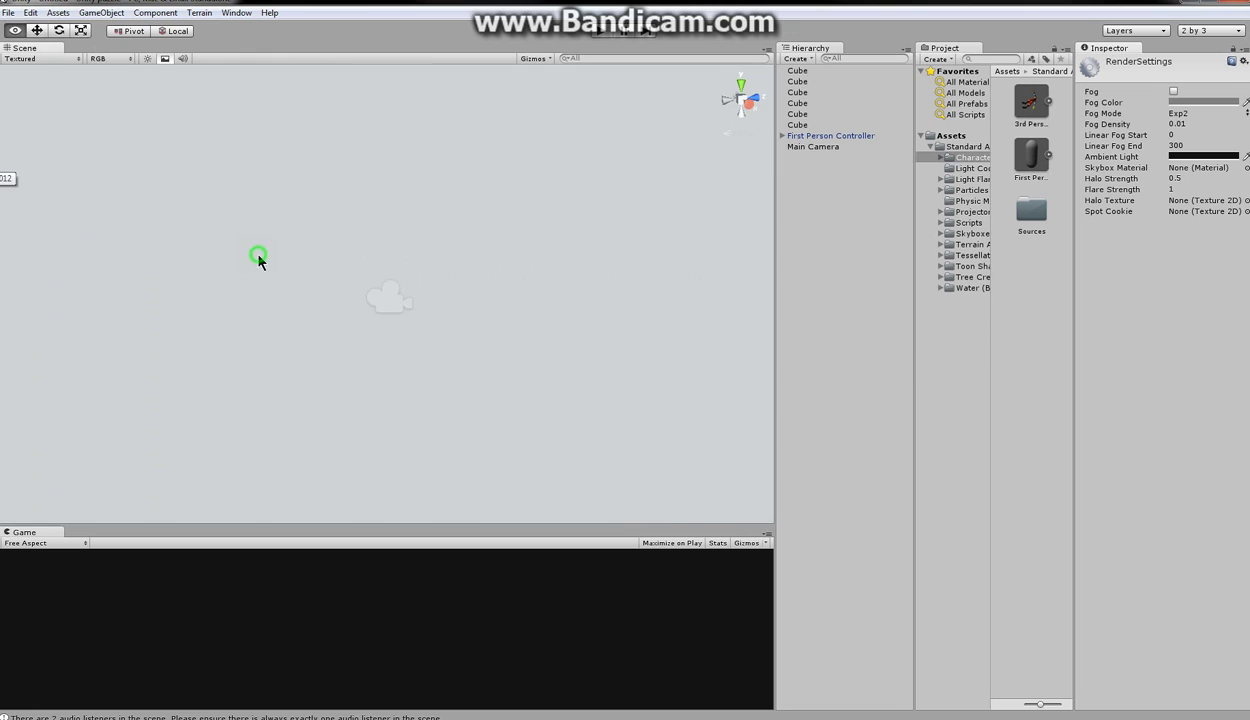
alt+drag(354, 206, 134, 64)
click(101, 12)
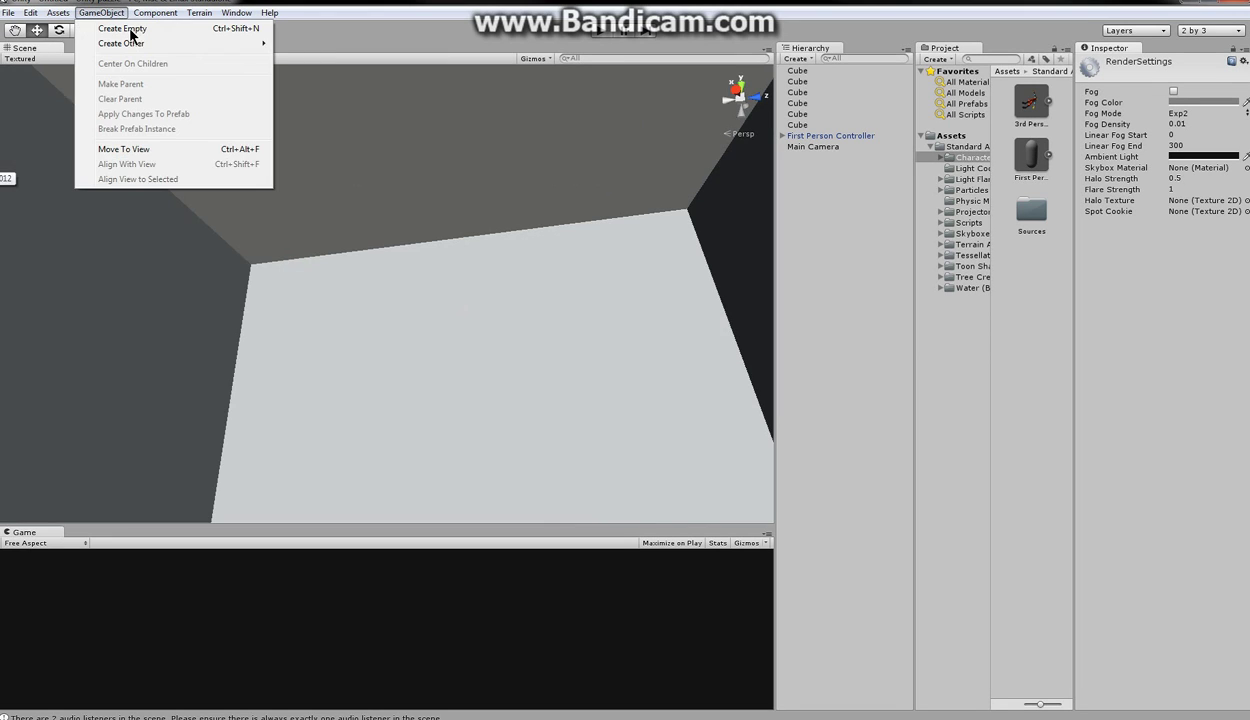
mouse_move(137, 44)
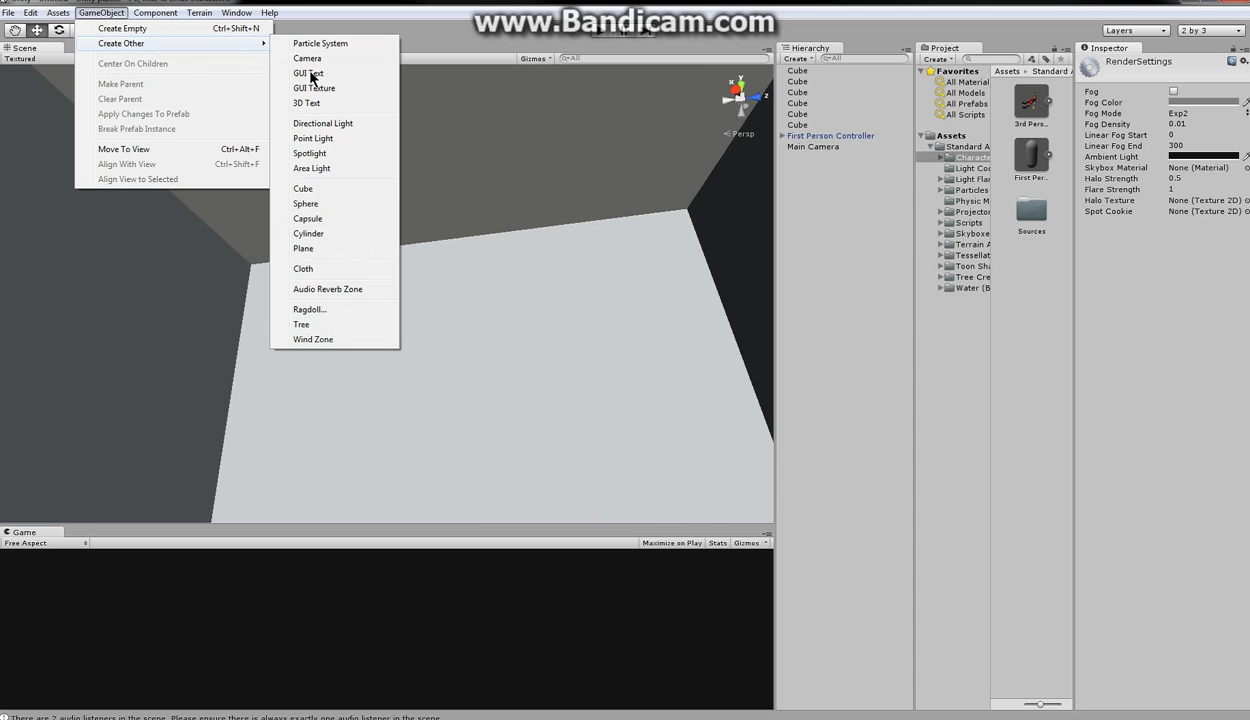
click(338, 153)
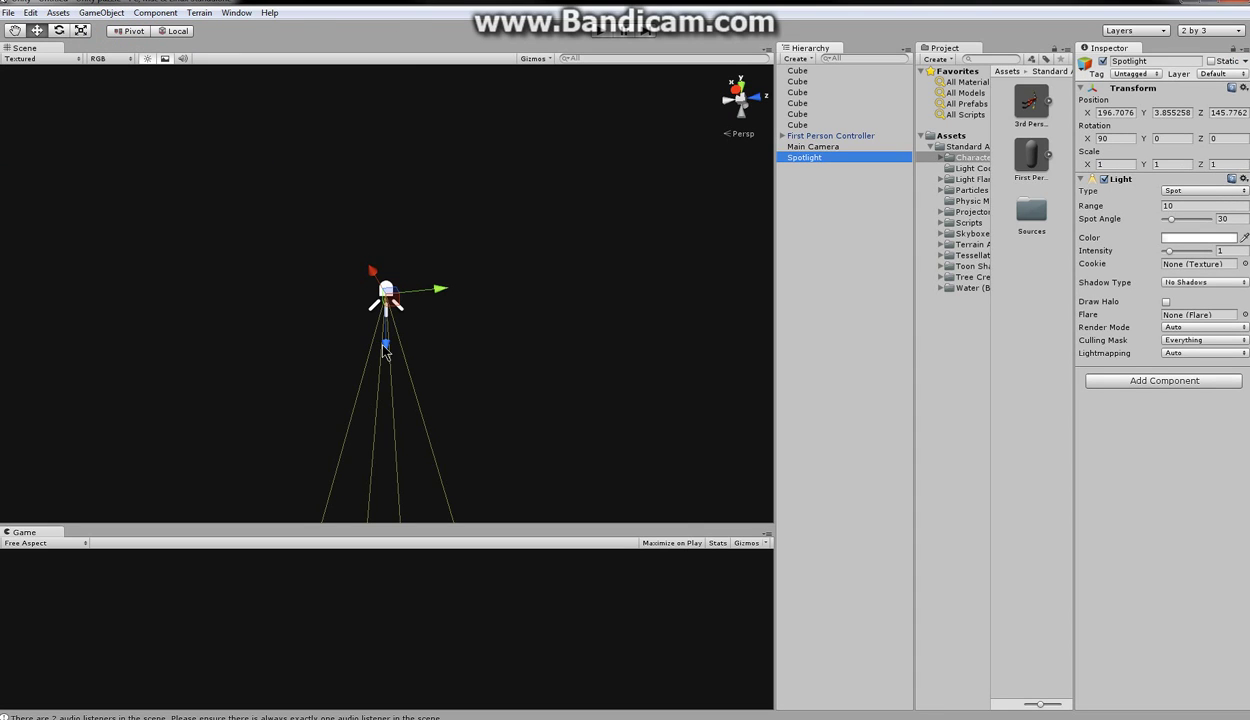
- Raise the spotlight above the room's floor to about Y 6.78
drag(388, 352, 598, 184)
right_drag(497, 293, 472, 248)
drag(420, 318, 453, 320)
right_drag(453, 320, 449, 446)
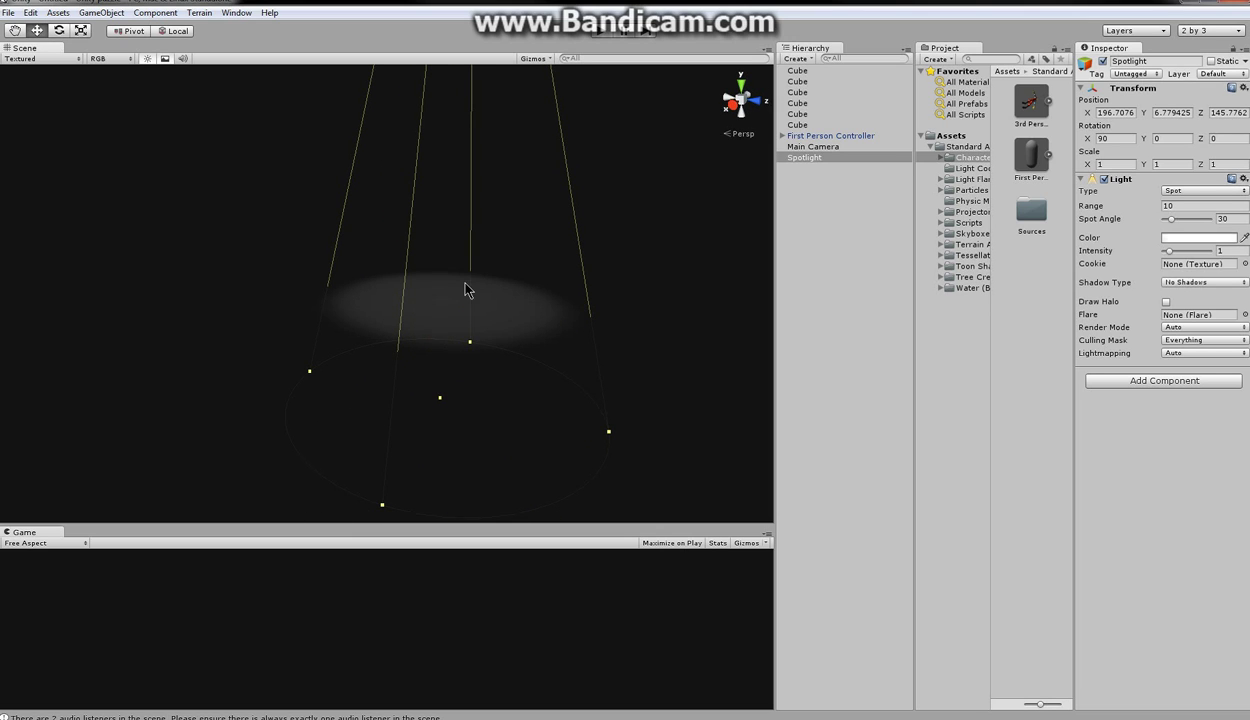
- Try a range of 100 on the spotlight and return it to 10
scroll(449, 282, down, 3)
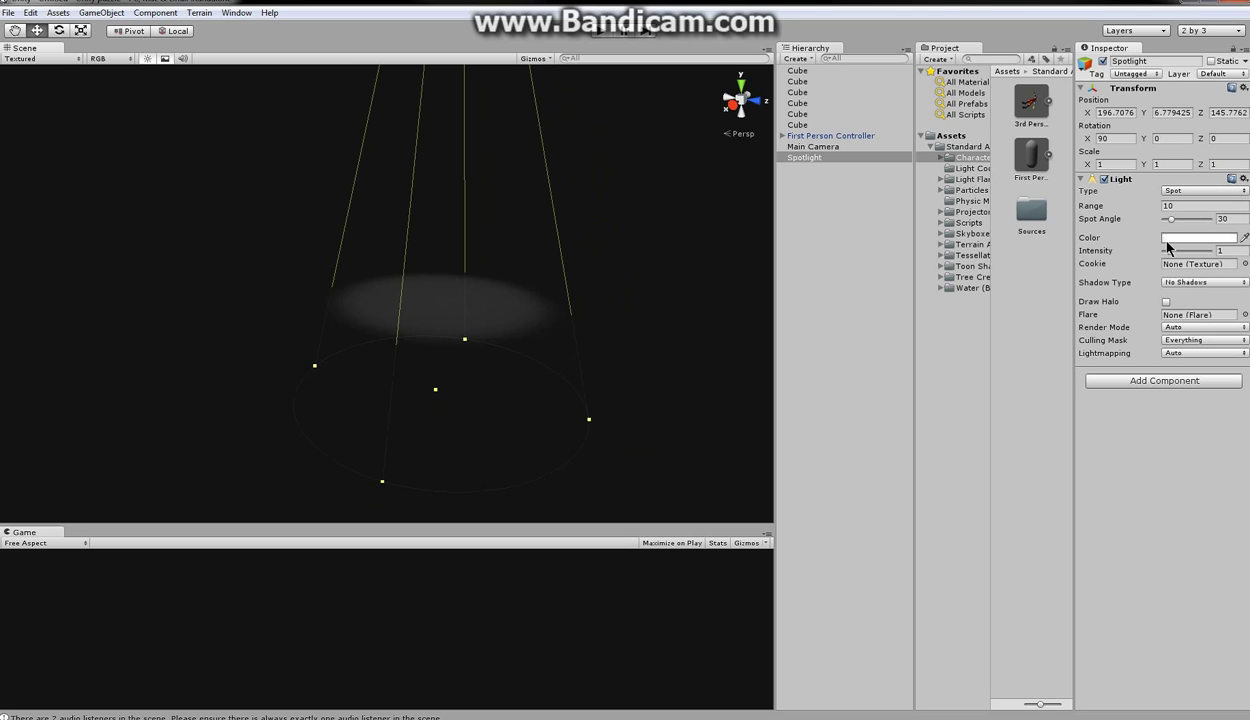
click(1176, 205)
text(100)
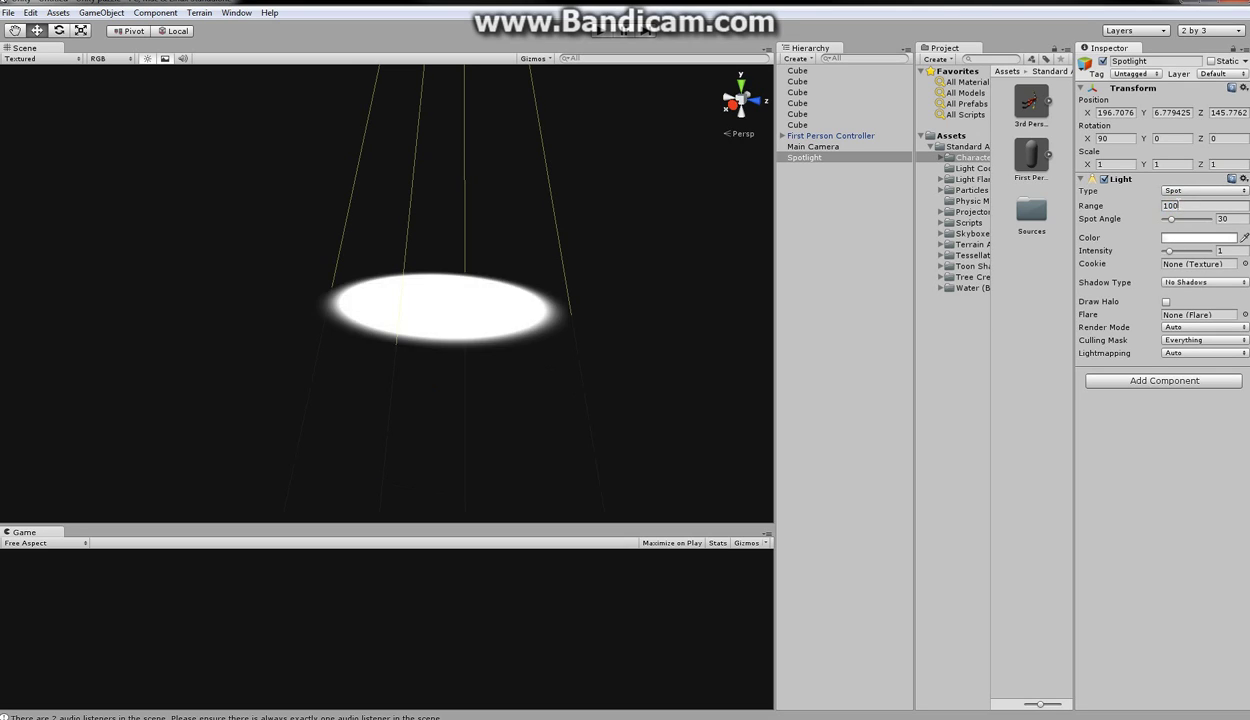
key(BackSpace)
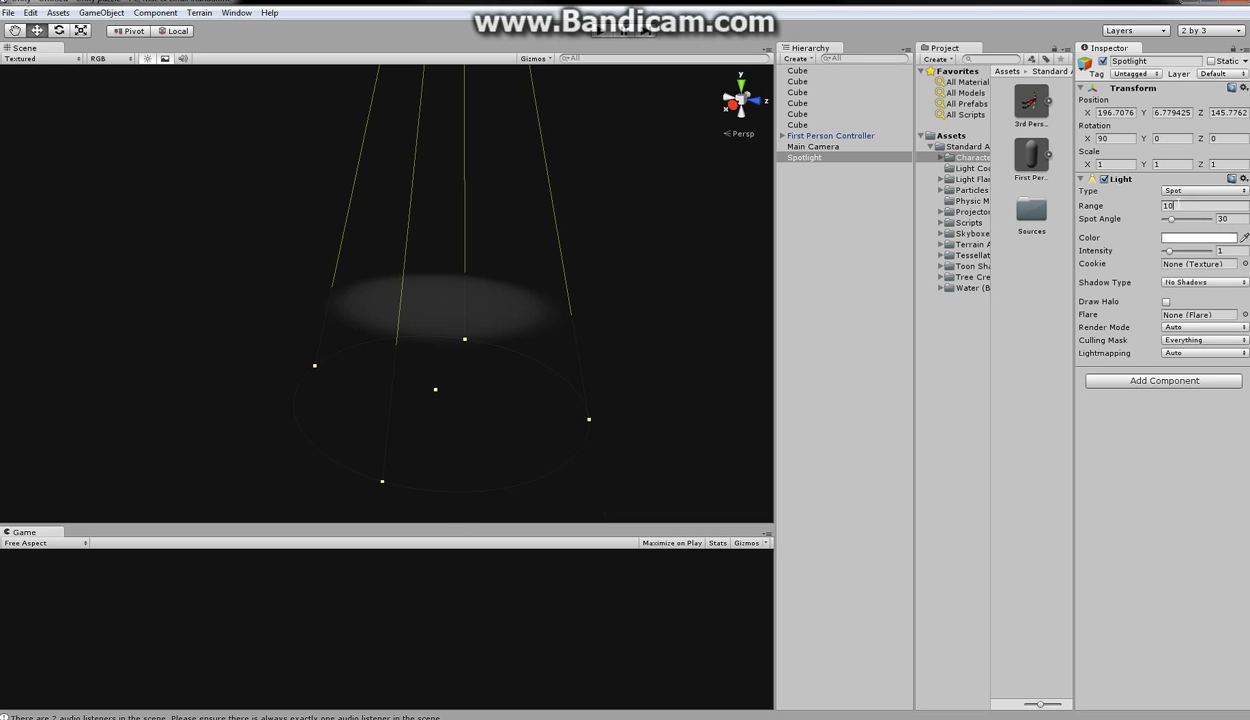
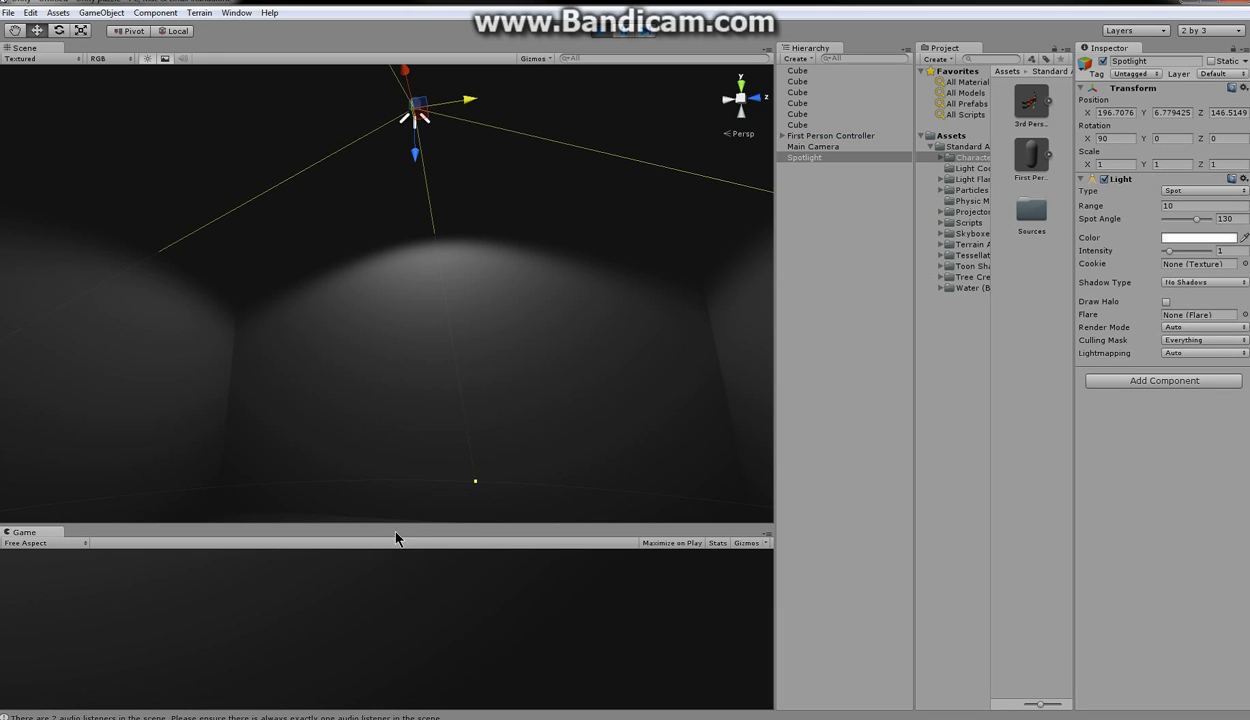
- Enlarge the Game view, test walking the character through the spotlit room in play mode, and stop playback
drag(410, 524, 412, 451)
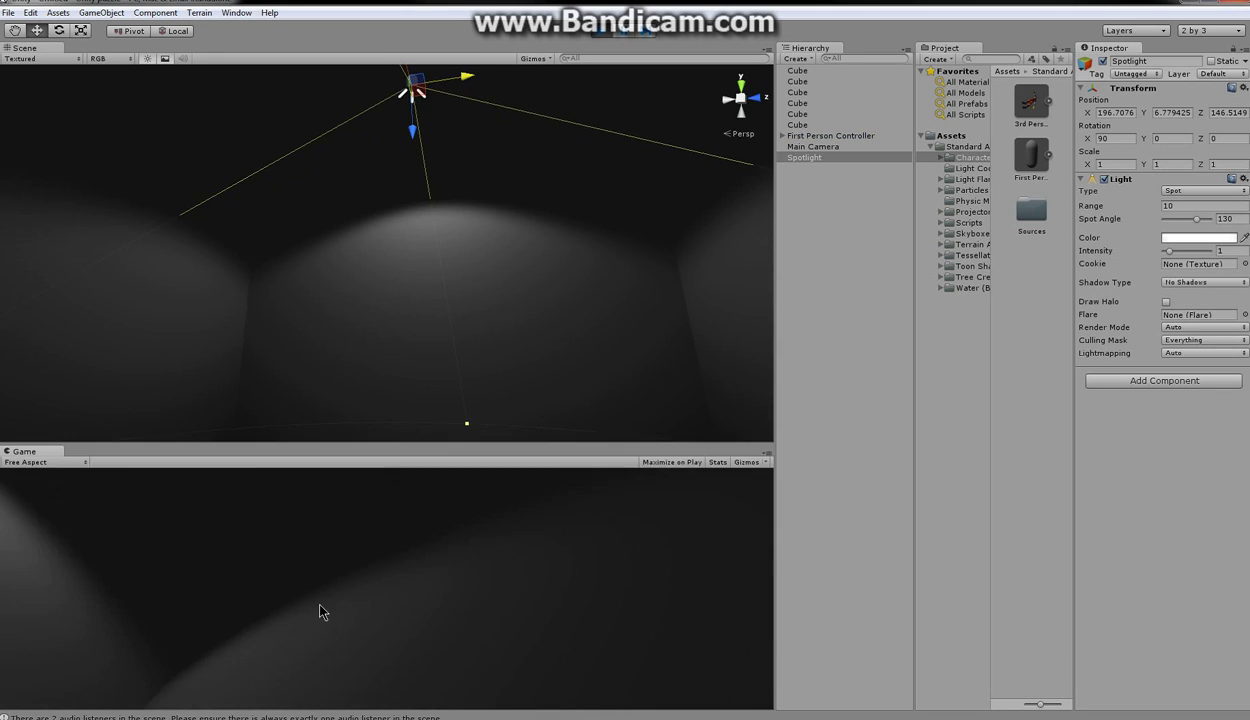
key(w)
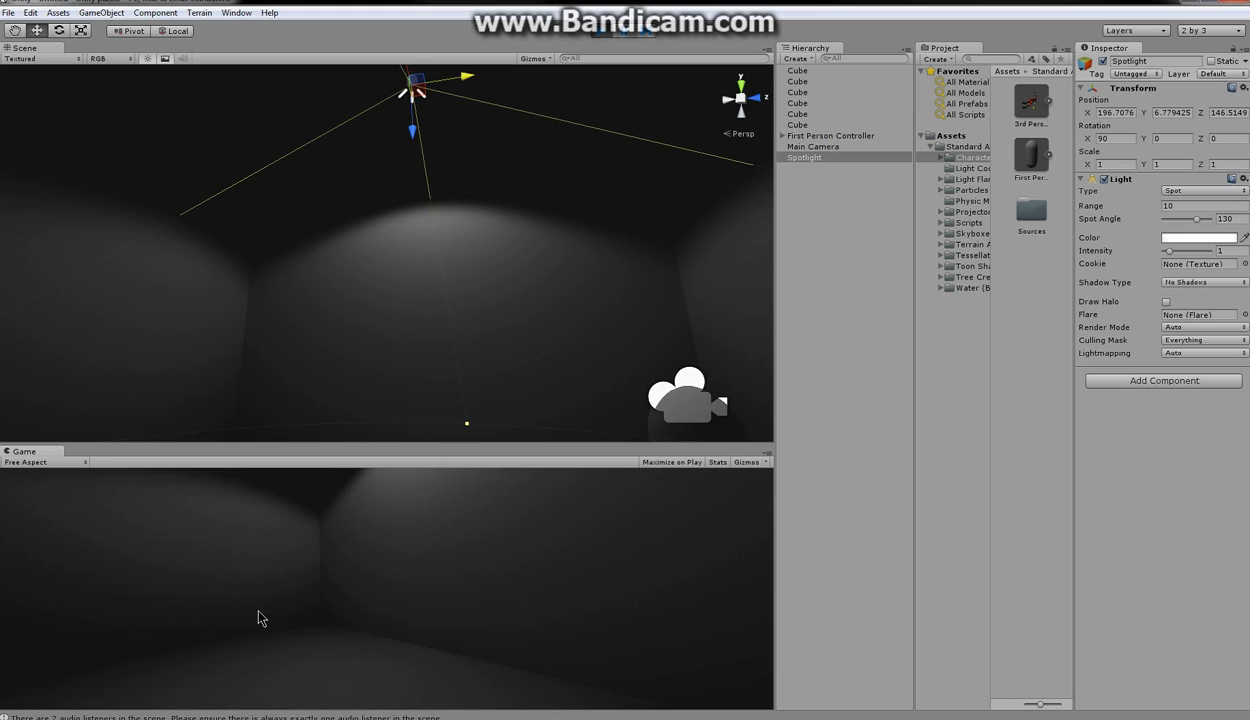
key(s)
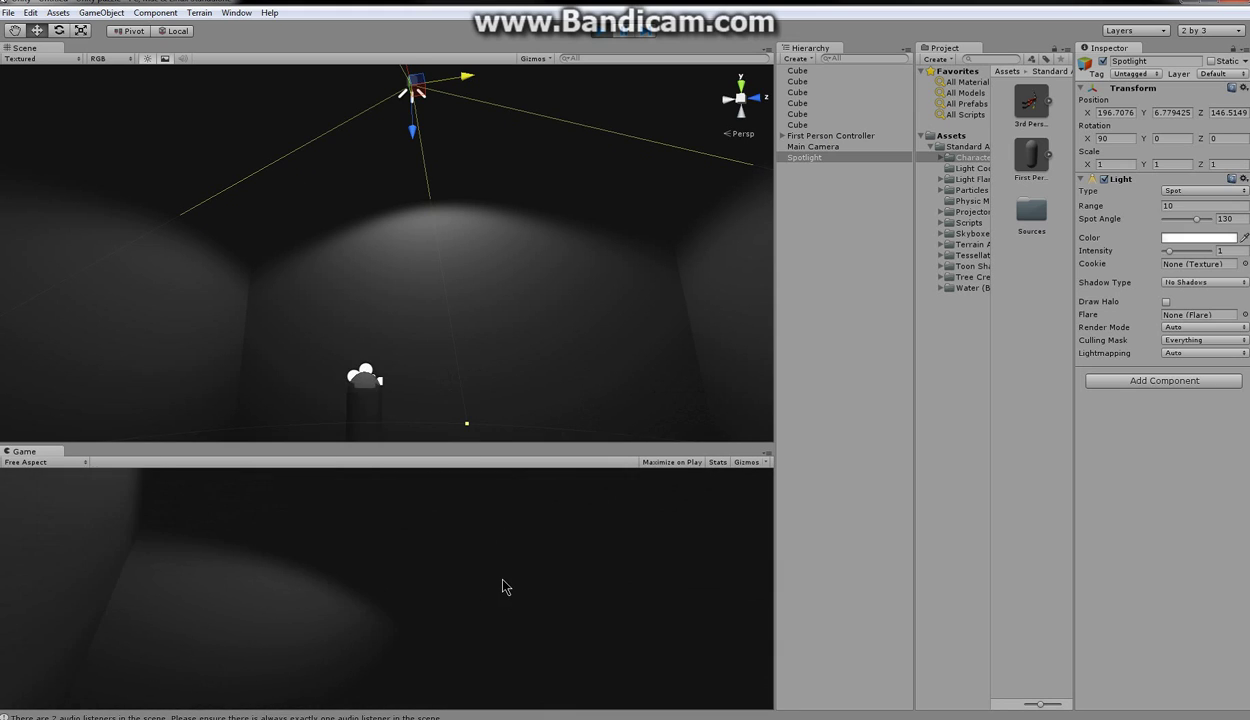
key(w)
key(s)
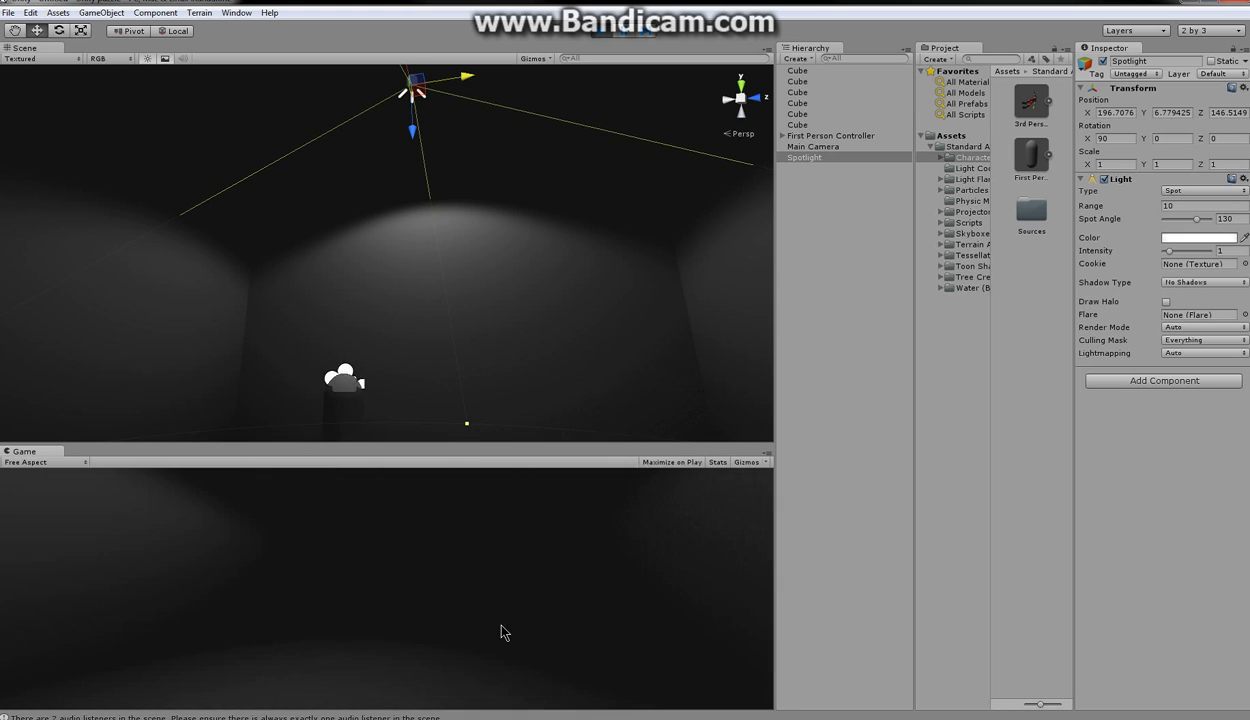
key(d)
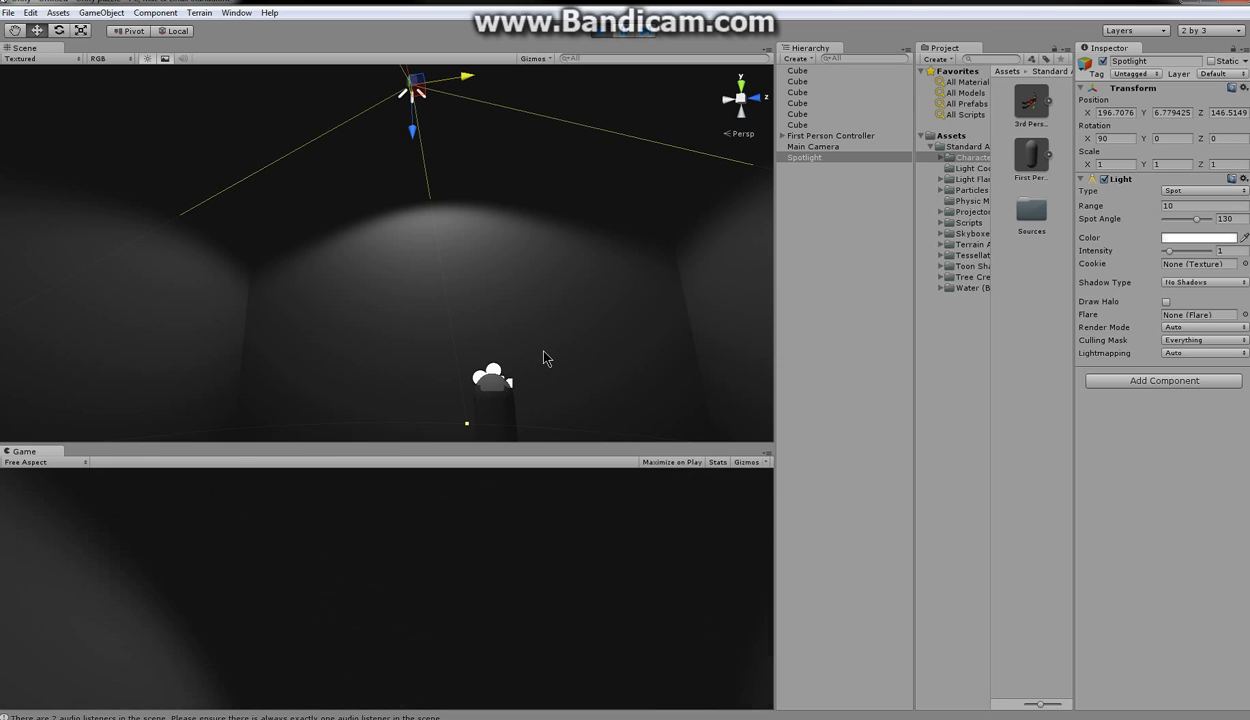
click(602, 32)
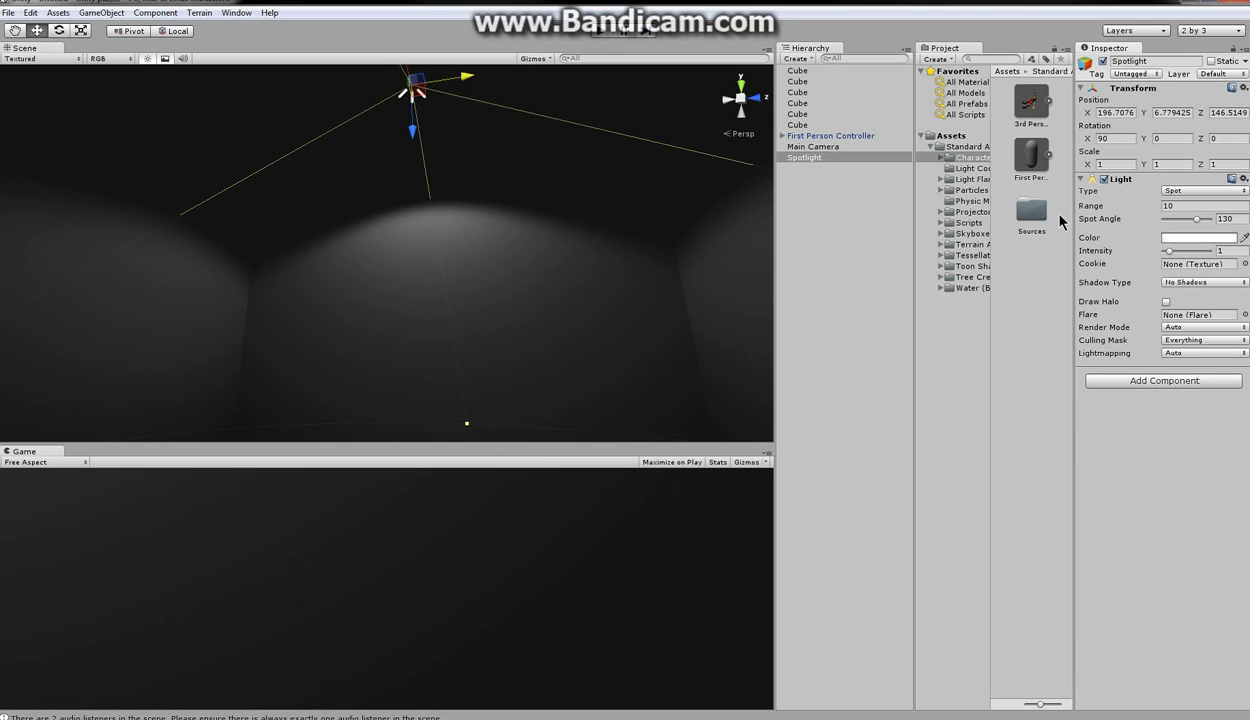
- Raise the spotlight to about Y 9.99 and set its range to 30 and its intensity to 1.3
drag(1175, 257, 1181, 257)
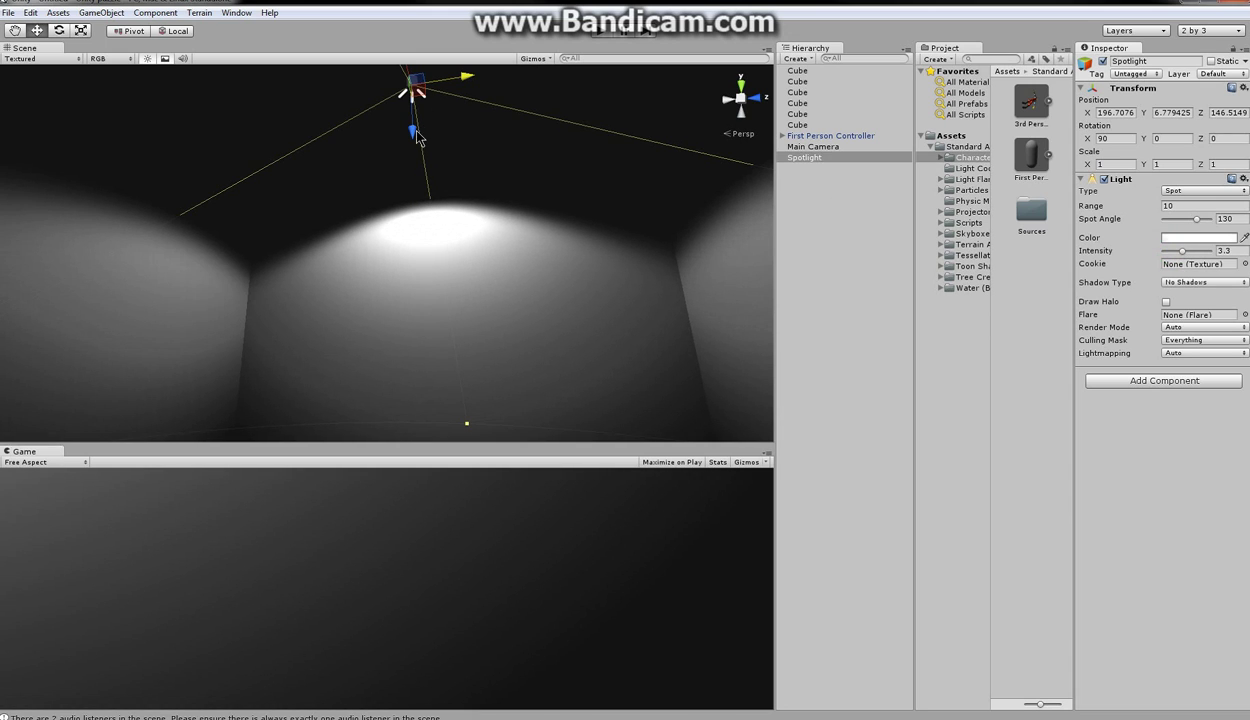
drag(418, 138, 413, 18)
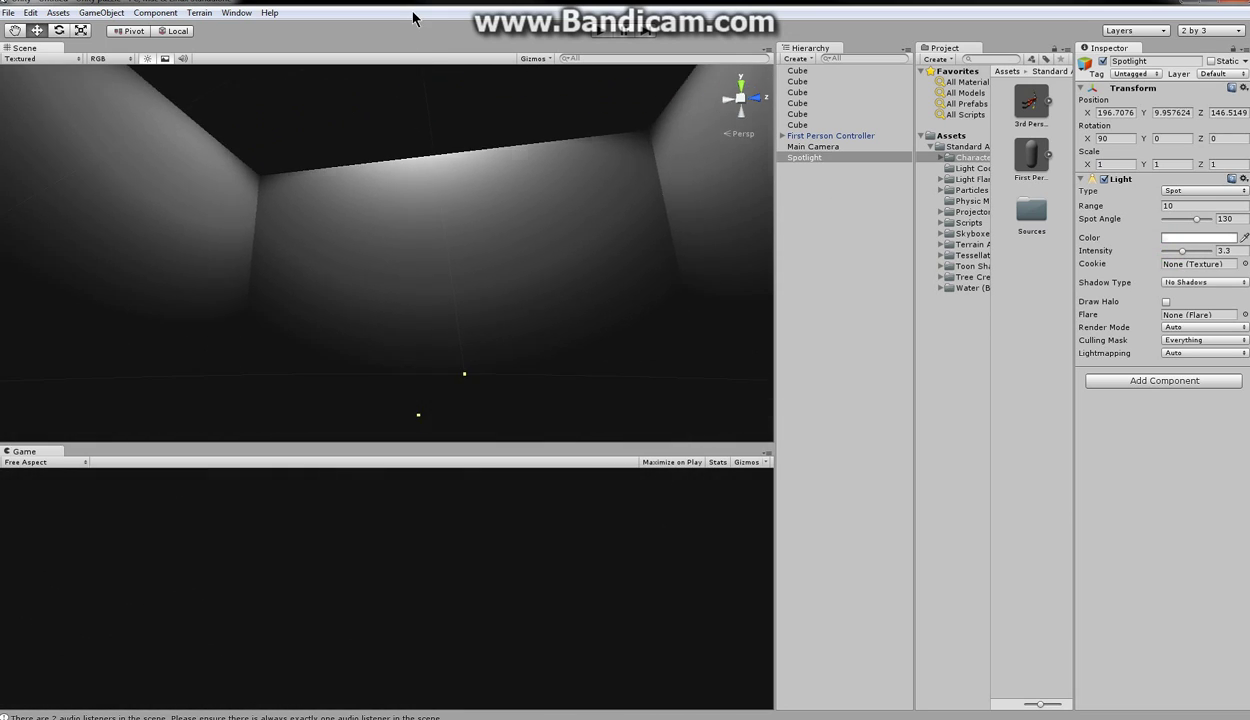
click(1190, 205)
text(3)
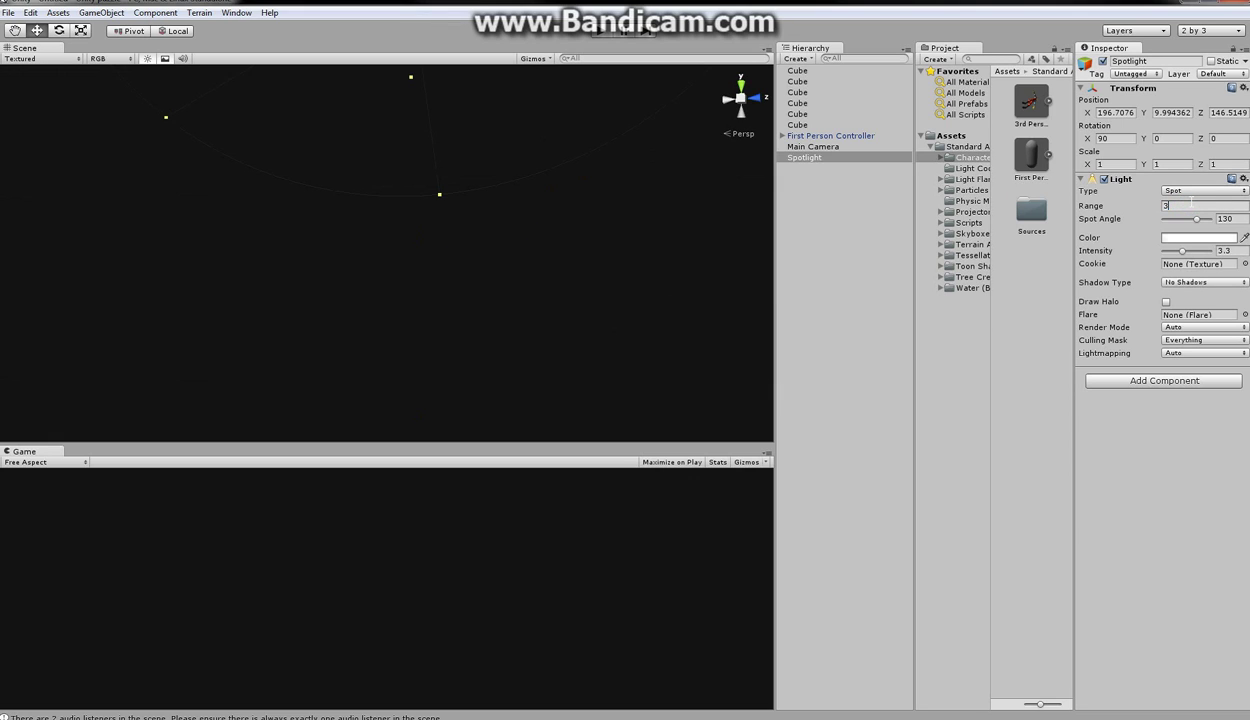
text(0)
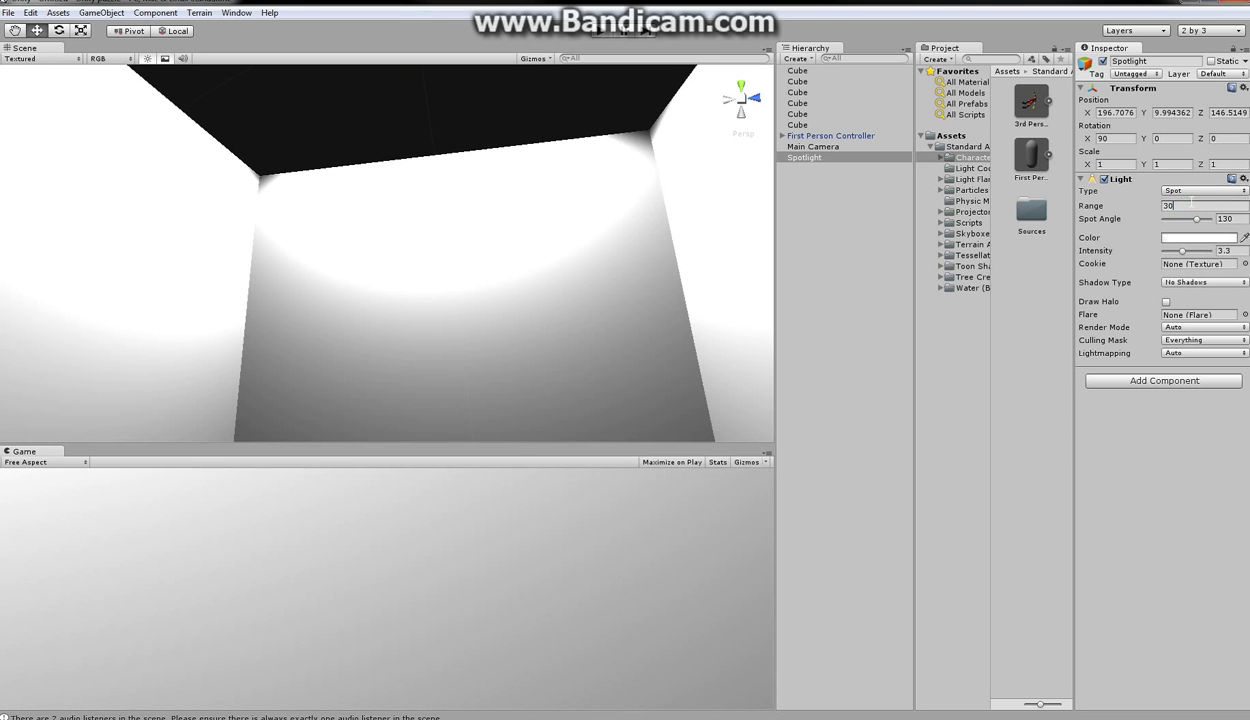
drag(1180, 253, 1172, 254)
- Raise the spotlight further to about Y 10.74
right_drag(556, 214, 481, 148)
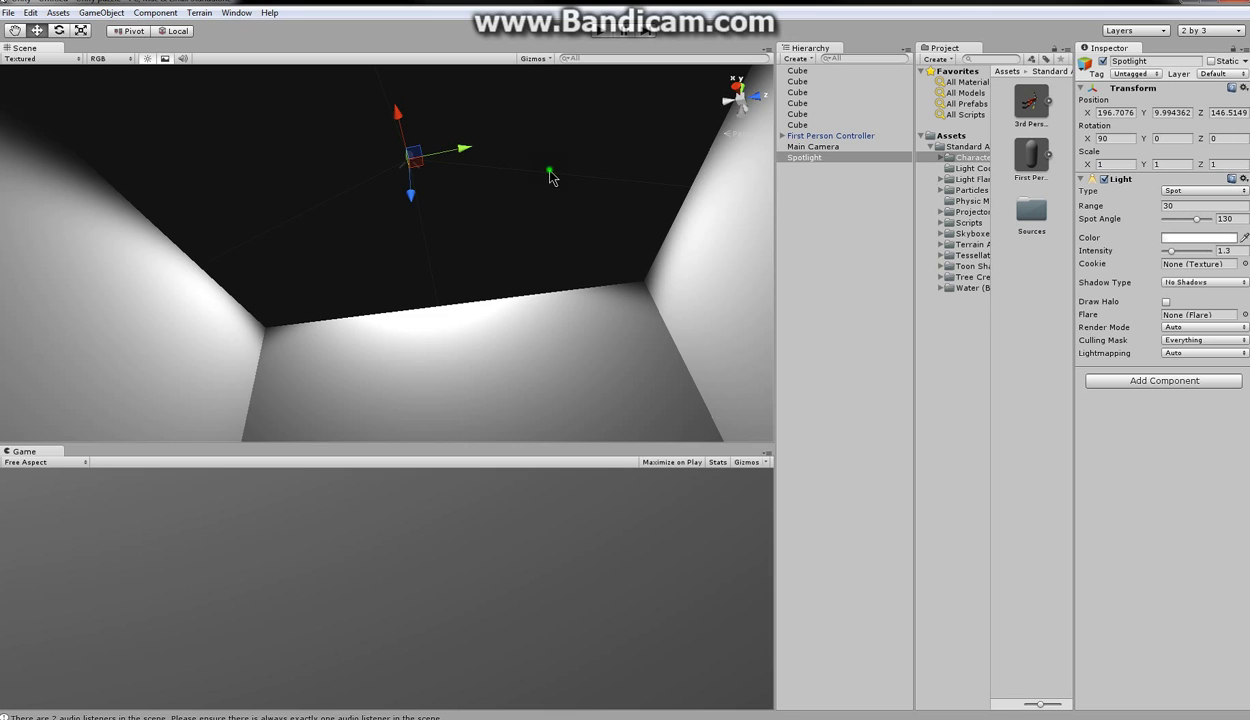
right_drag(550, 172, 603, 287)
middle_drag(603, 287, 433, 295)
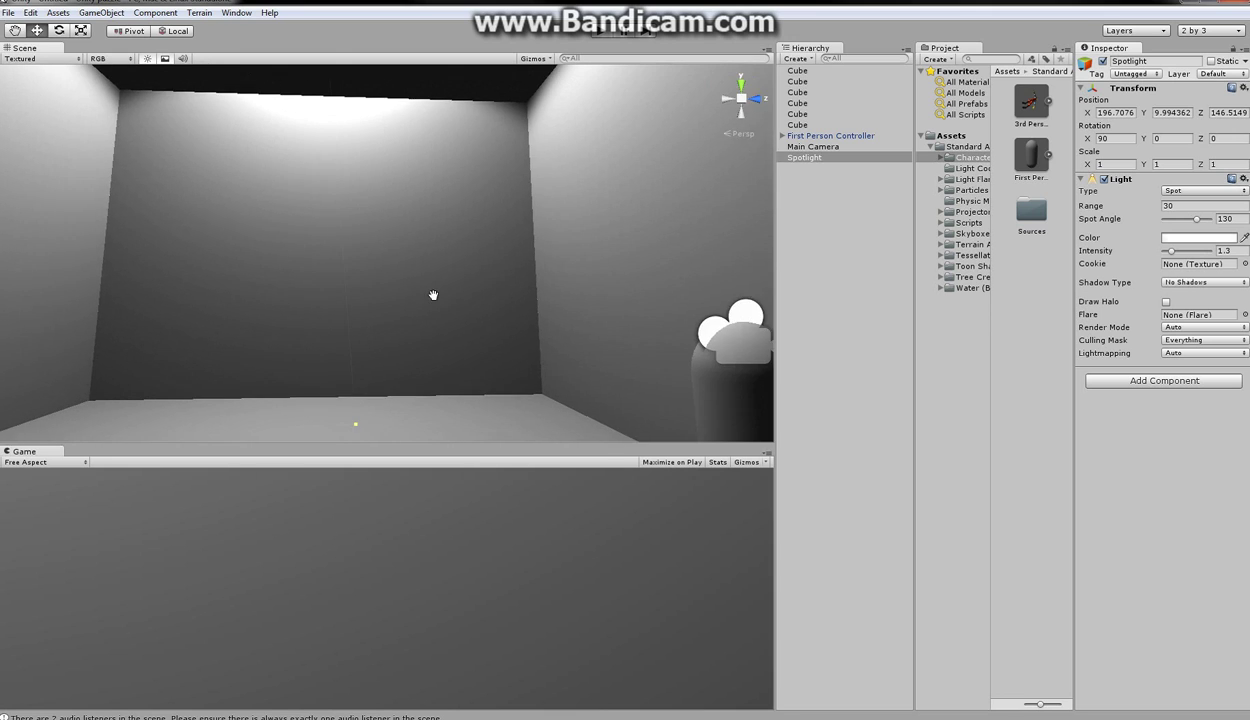
right_drag(433, 295, 307, 216)
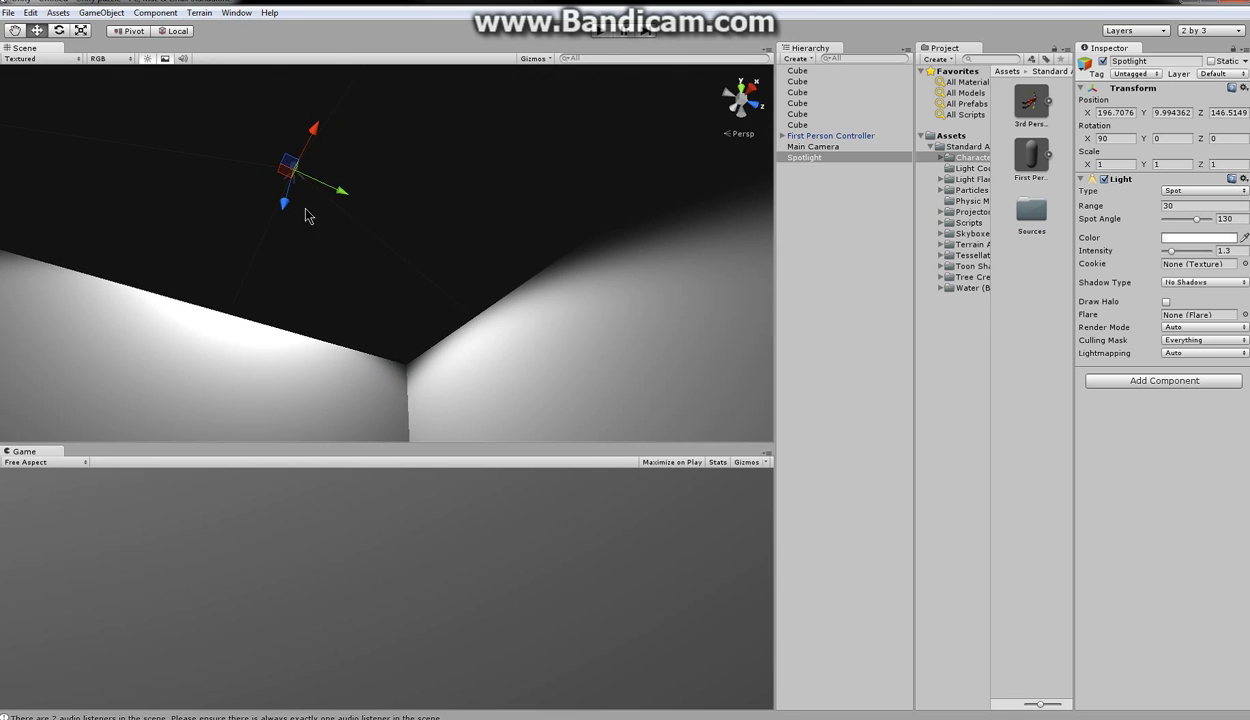
mouse_move(284, 207)
mouse_down()
mouse_move(288, 265)
mouse_move(293, 197)
mouse_up()
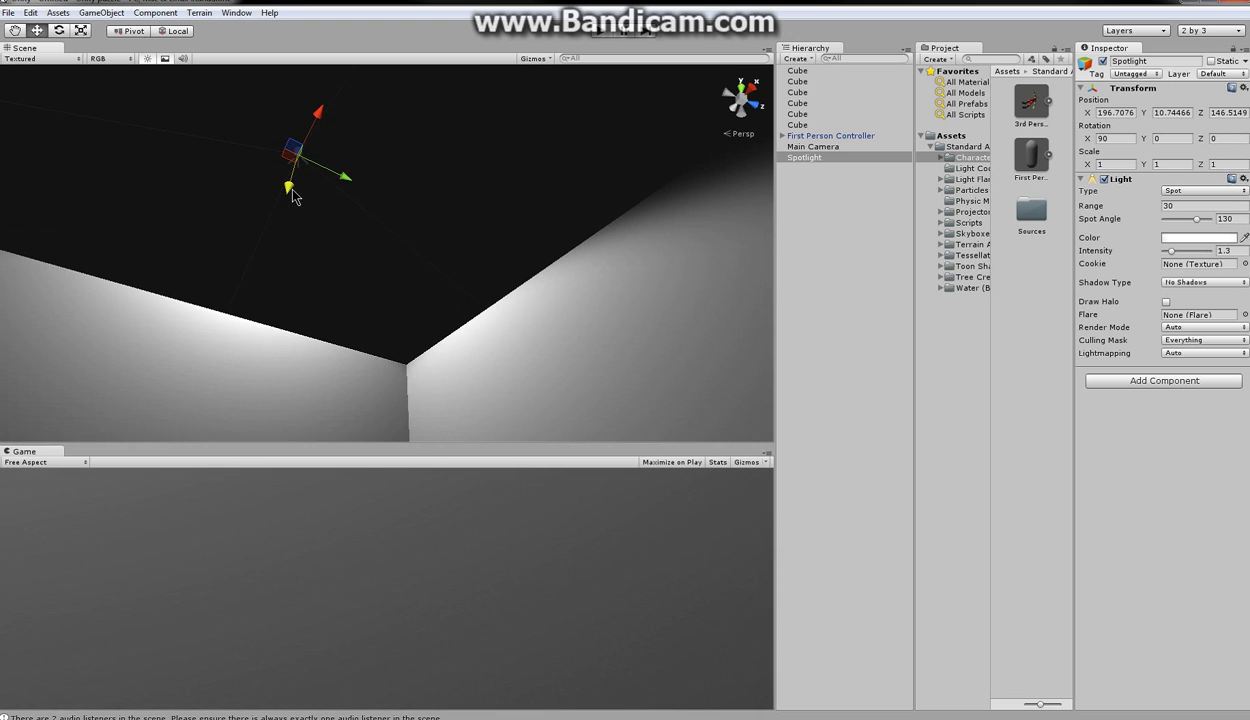
- Inspect the lighting near the ceiling and walk the character through the room in play mode
right_drag(432, 261, 497, 201)
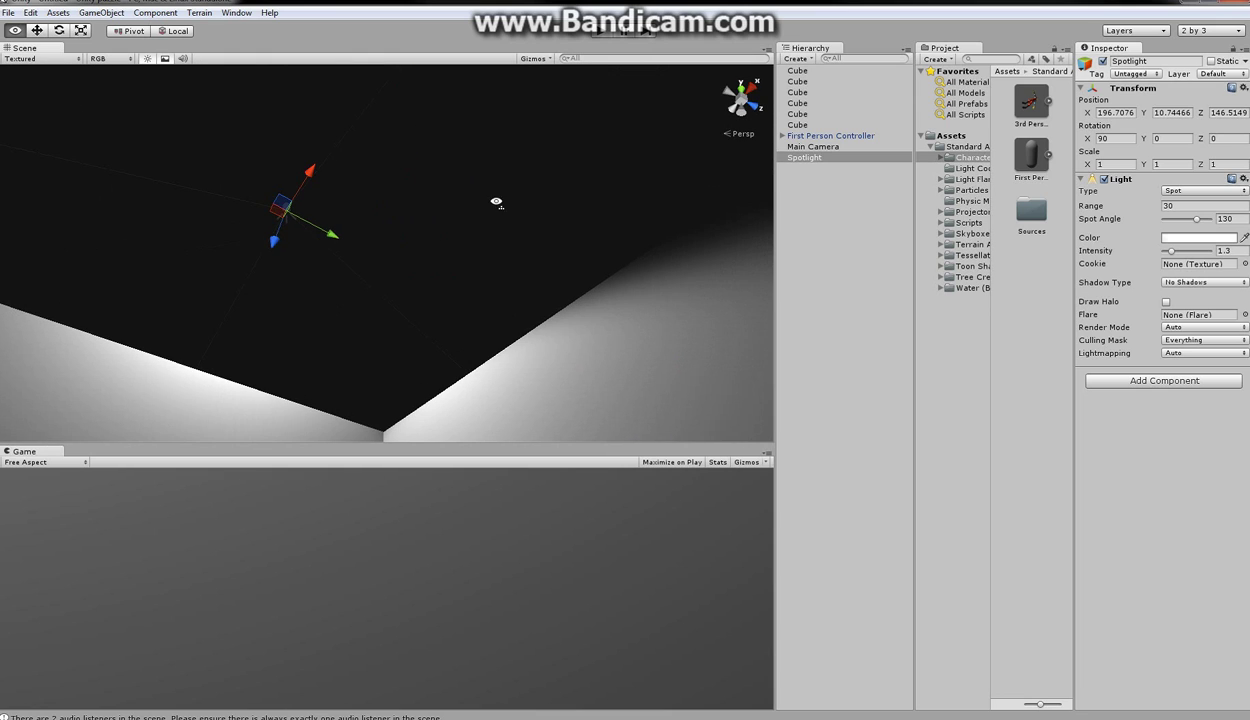
right_drag(399, 324, 399, 310)
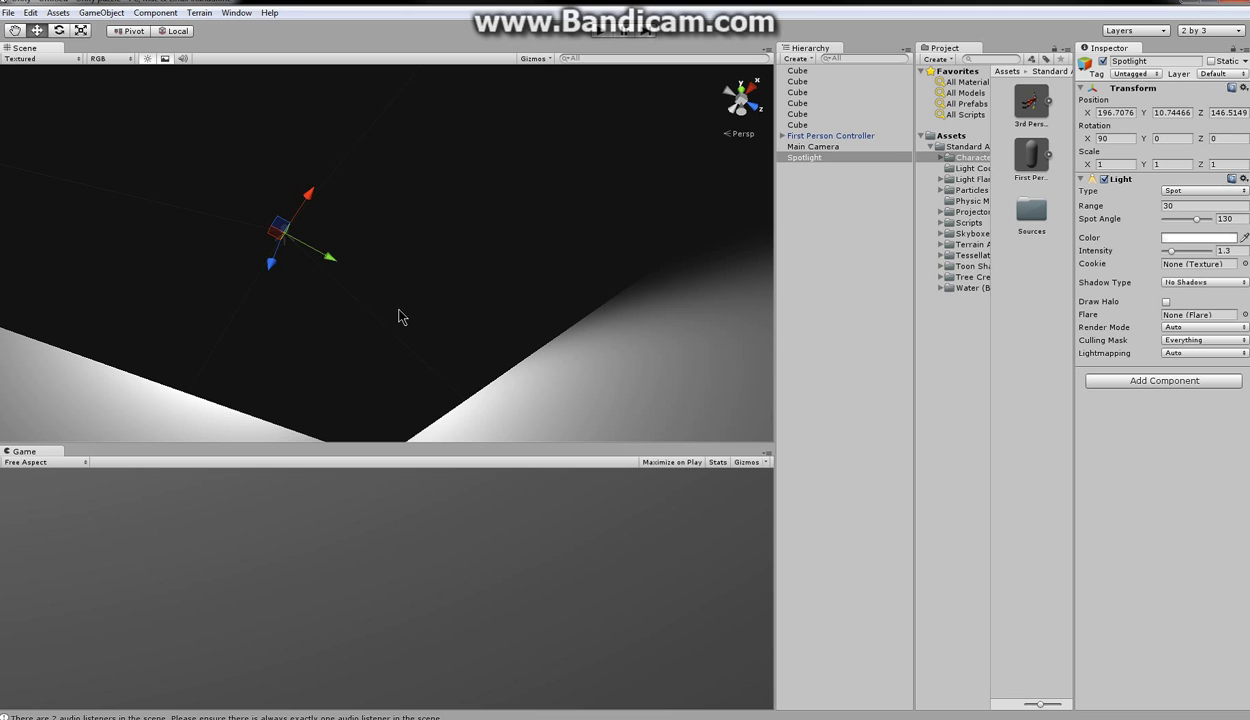
right_drag(476, 292, 426, 292)
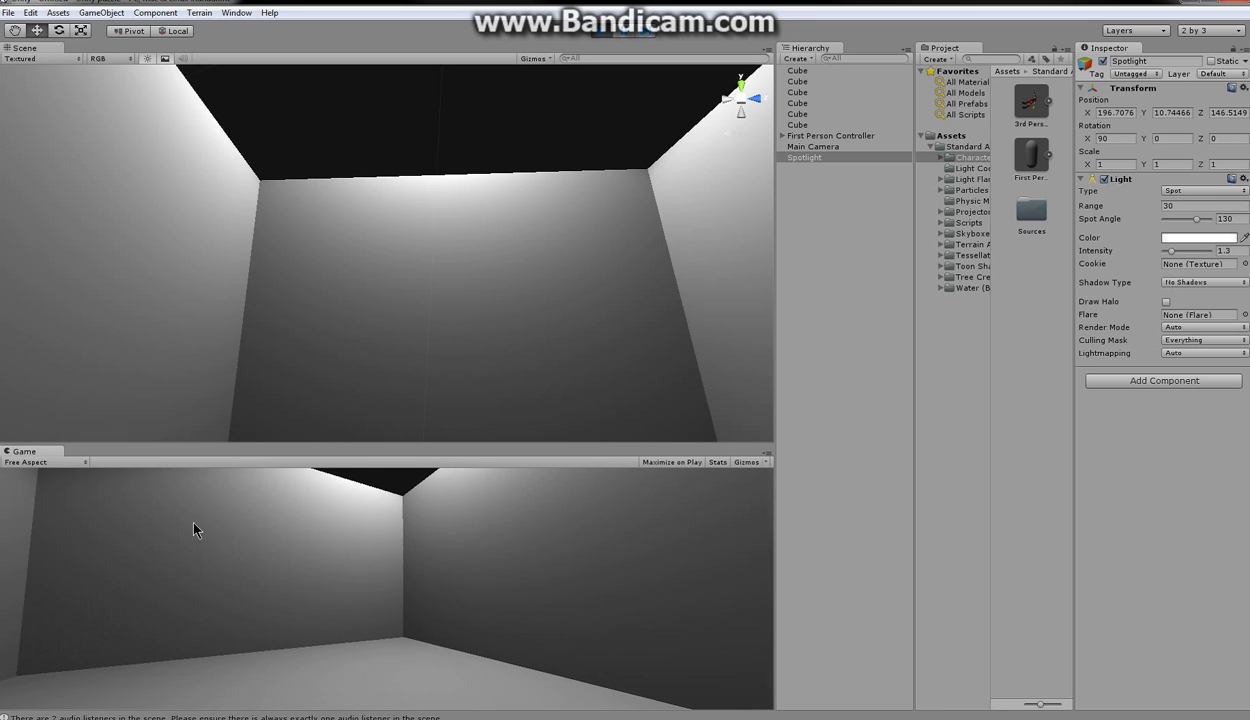
key(w)
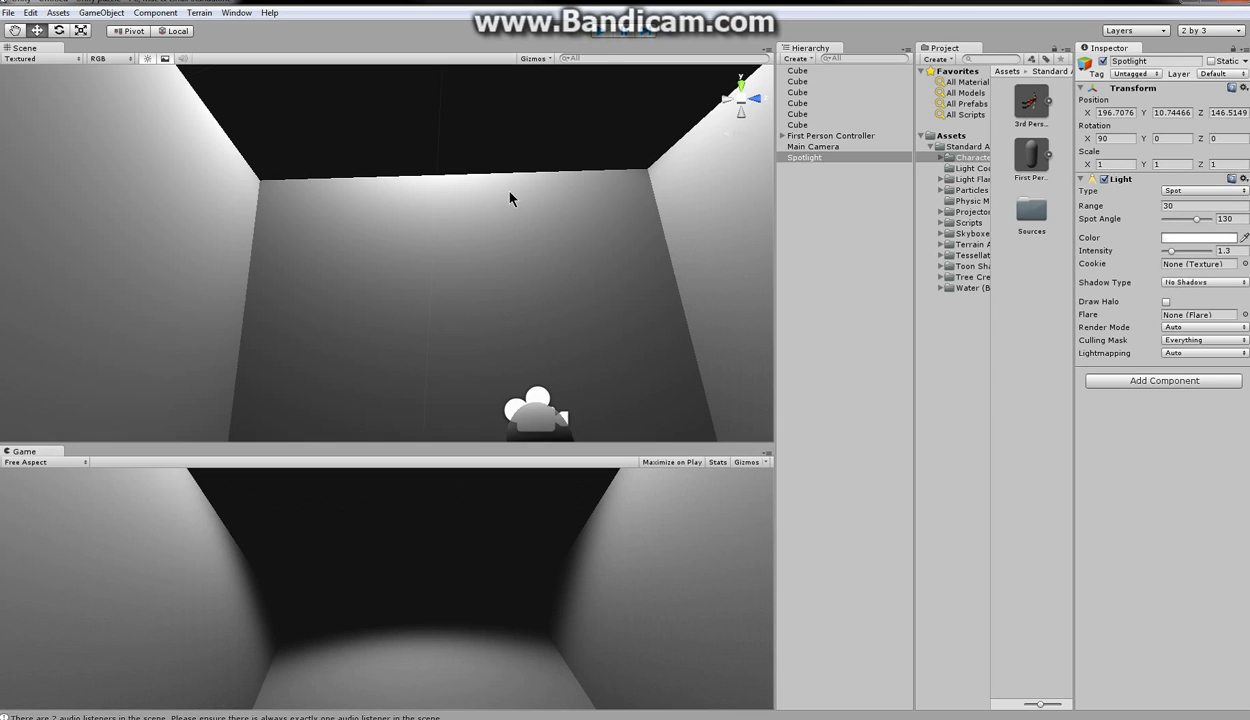
- Raise the room's ceiling cube to about Y 9.09
right_drag(509, 197, 511, 159)
click(509, 156)
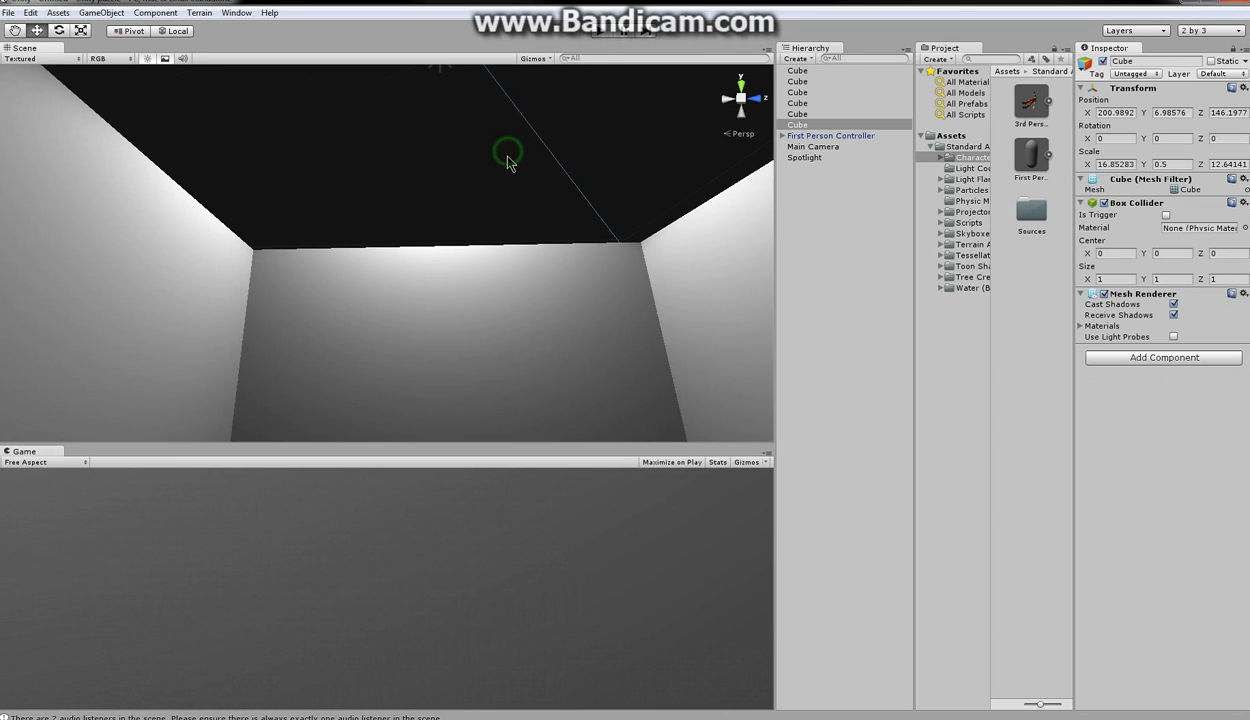
key(f)
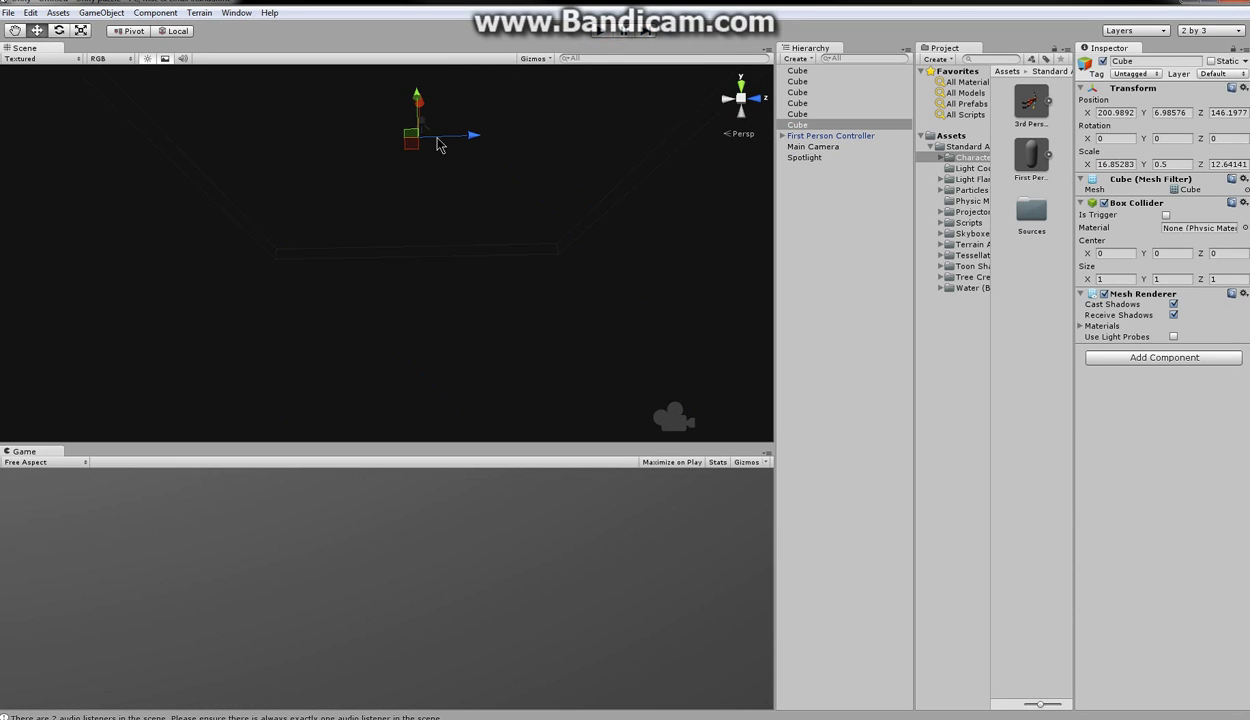
scroll(421, 112, up, 3)
mouse_move(425, 200)
right_down()
mouse_move(437, 144)
mouse_move(418, 212)
mouse_move(449, 205)
right_up()
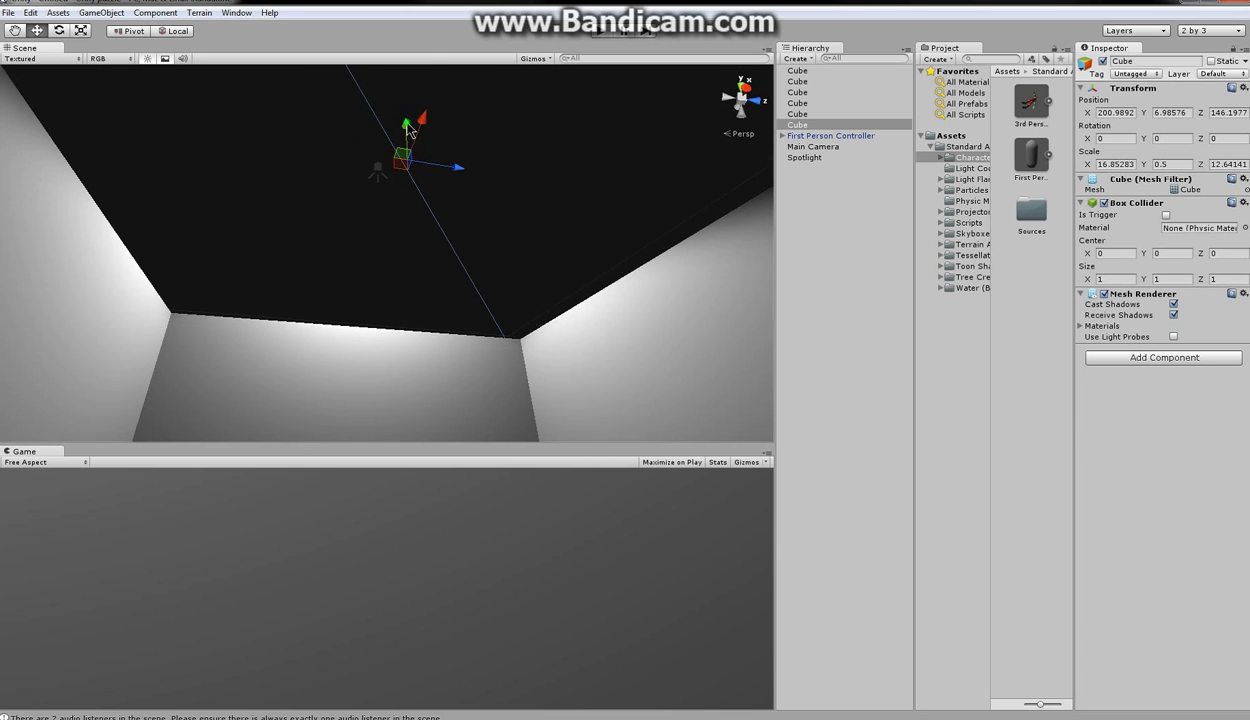
drag(410, 130, 452, 109)
- Duplicate the spotlight and lower the selected one toward the room's floor, to about Y 3.73
right_drag(490, 236, 449, 254)
right_drag(377, 305, 433, 155)
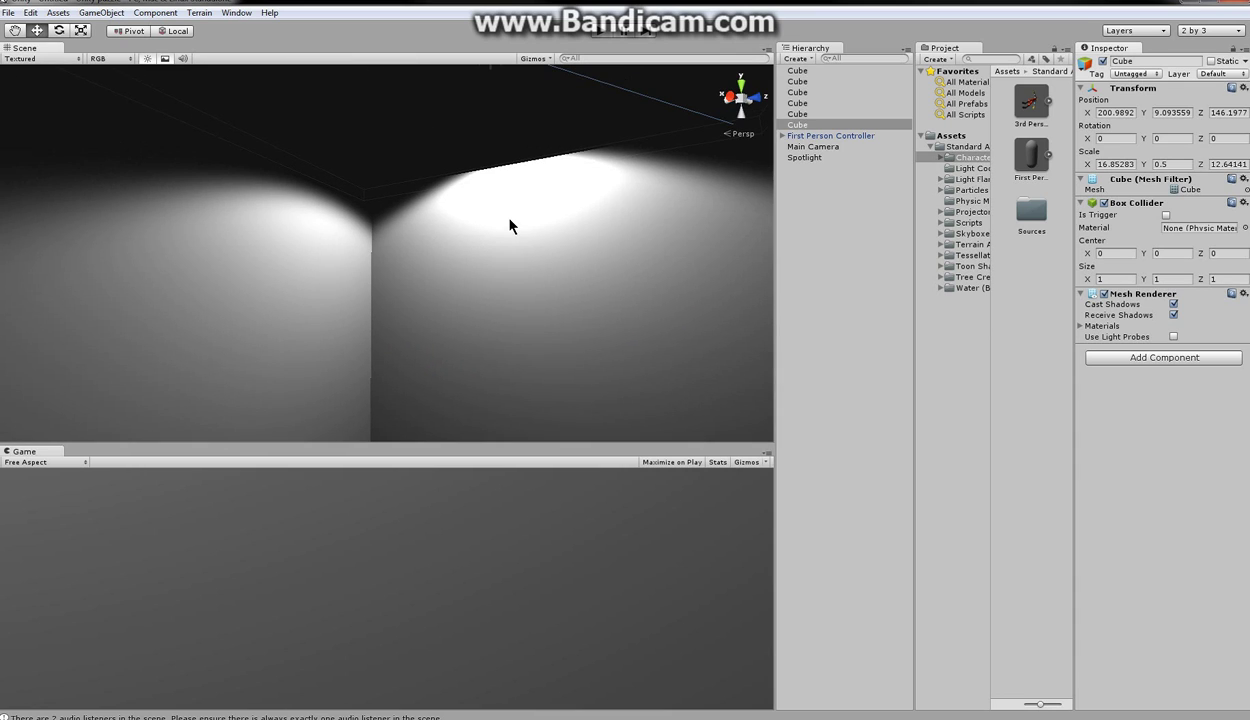
right_drag(494, 271, 529, 178)
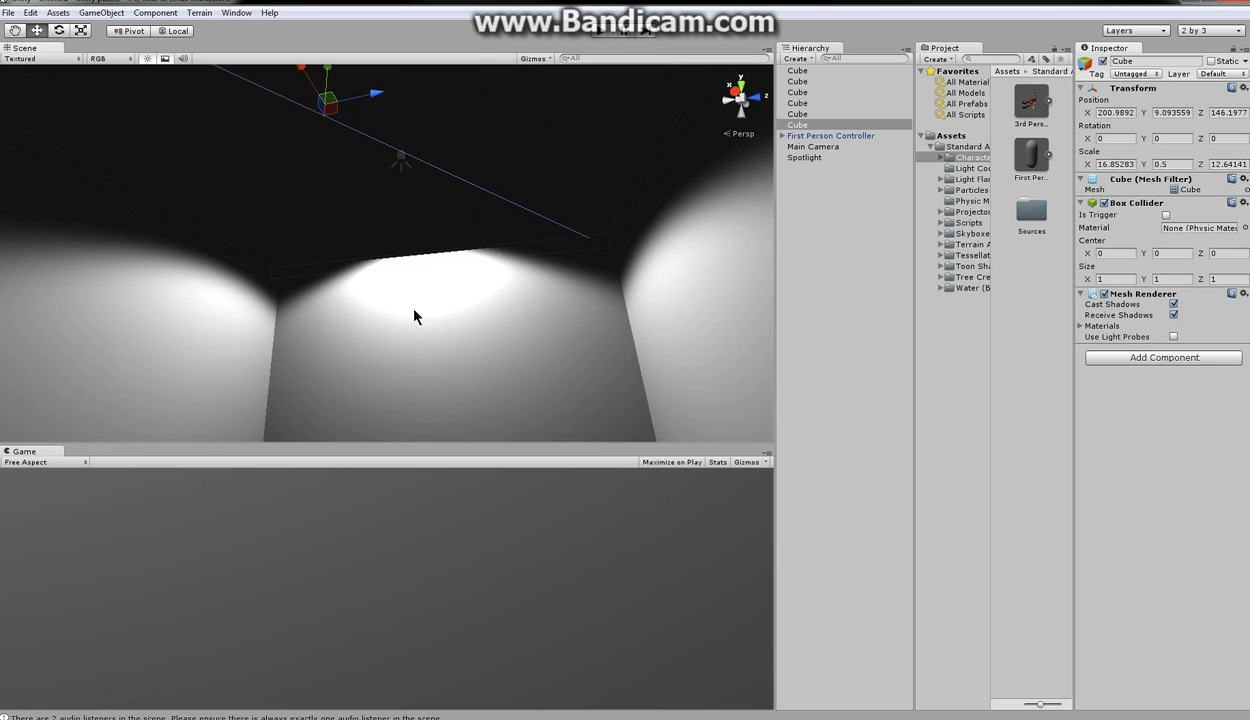
right_drag(415, 316, 511, 190)
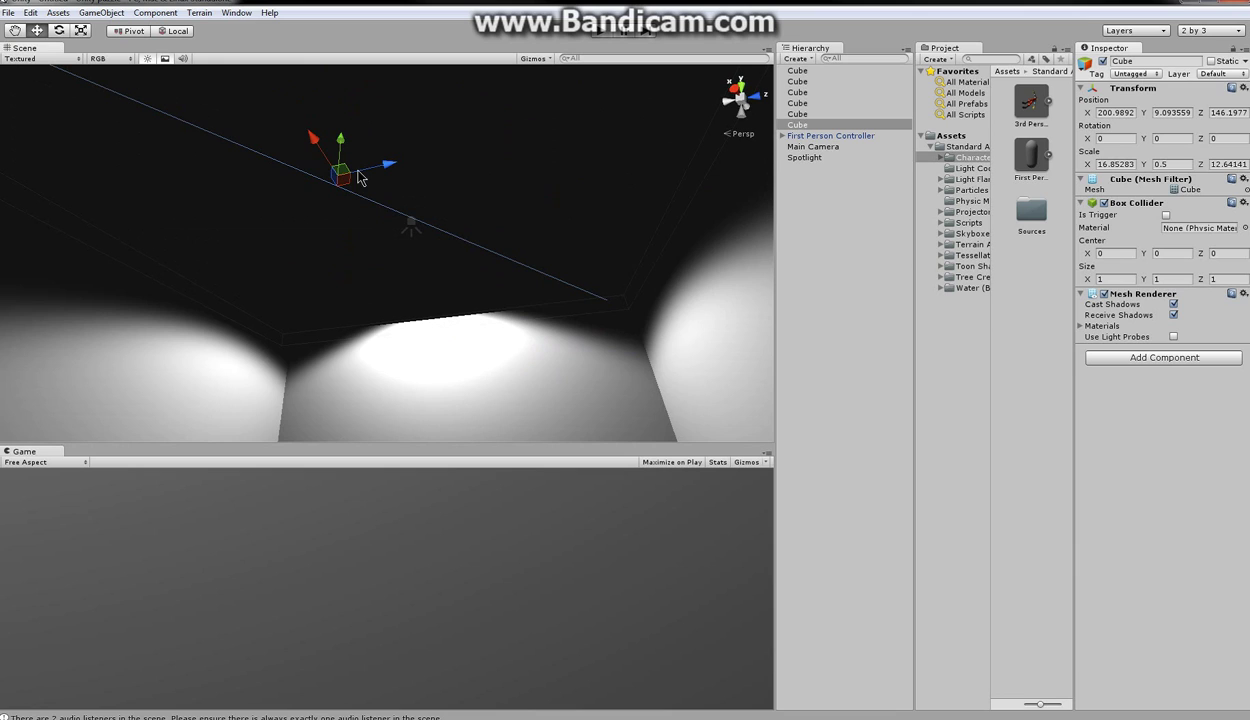
middle_drag(378, 181, 433, 89)
click(421, 376)
scroll(423, 227, up, 2)
scroll(423, 227, up, 1)
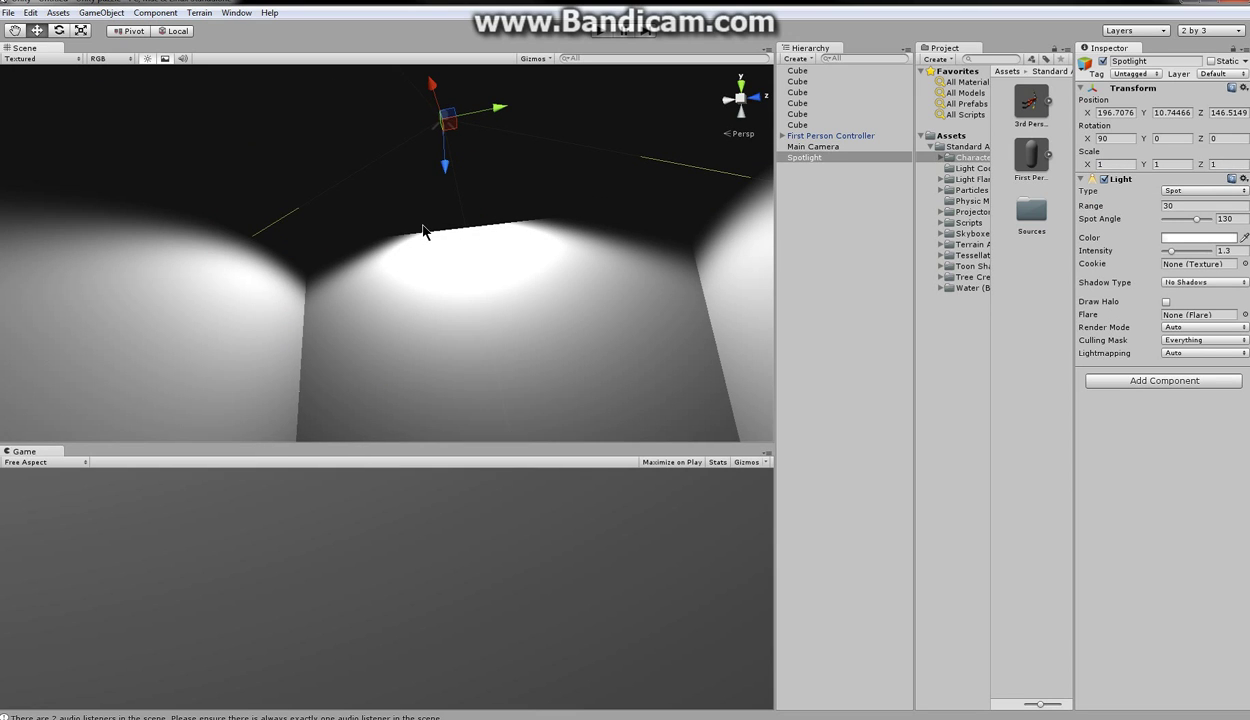
key(ctrl+d)
drag(444, 163, 468, 368)
right_drag(514, 366, 516, 432)
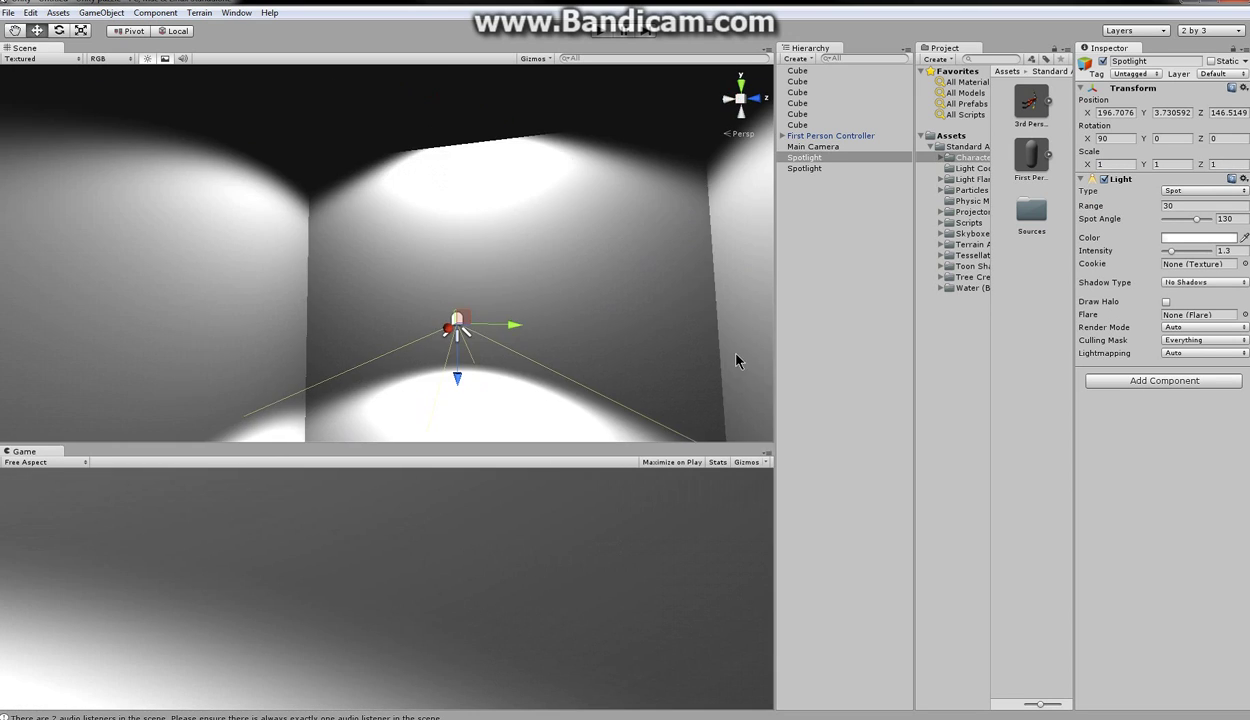
- Try a Y rotation of 90 on the lower spotlight, resetting its X and Y rotations to 0
click(1175, 139)
text(90)
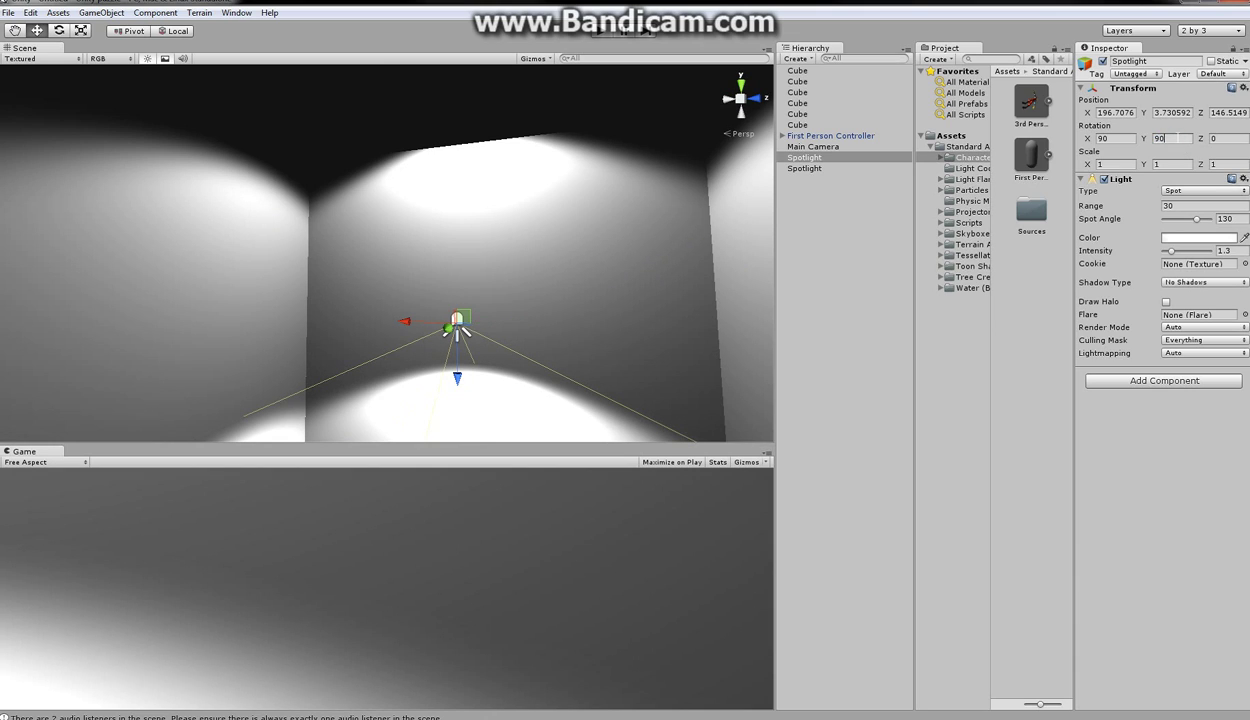
key(BackSpace)
key(BackSpace)
text(090)
key(BackSpace)
key(BackSpace)
text(00)
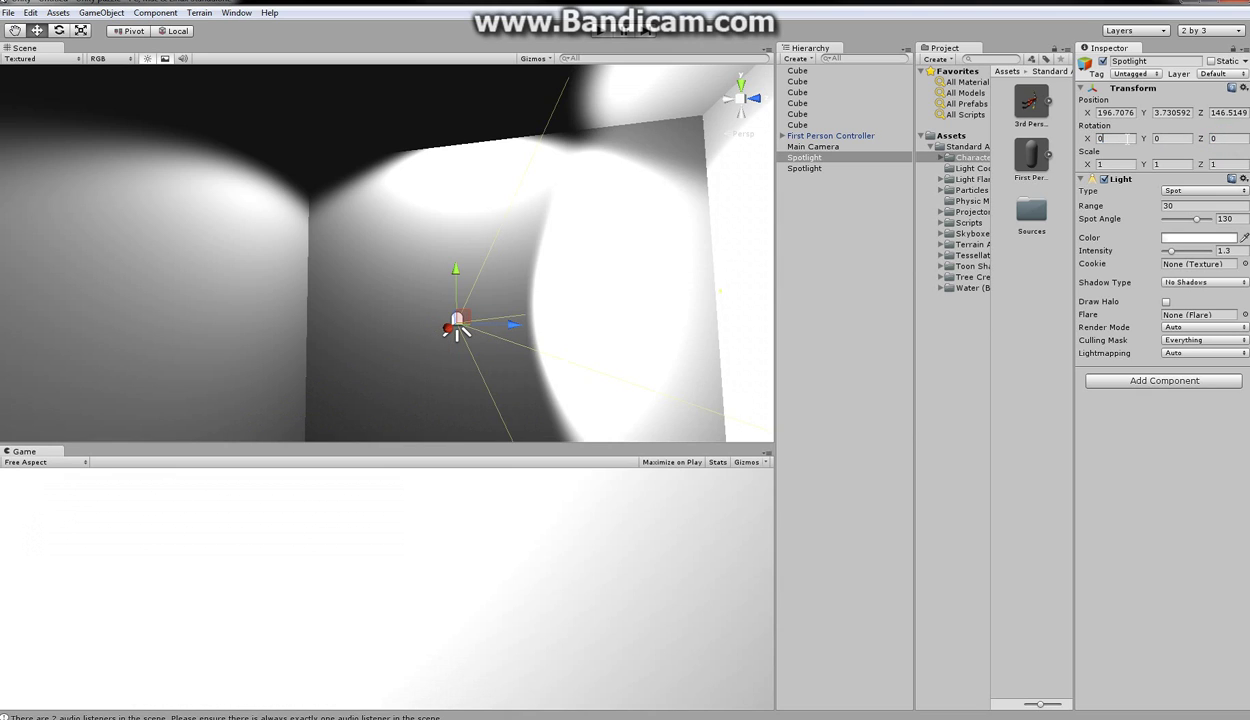
- Set the lower spotlight's X rotation to -90 so it points at the ceiling
text(180)
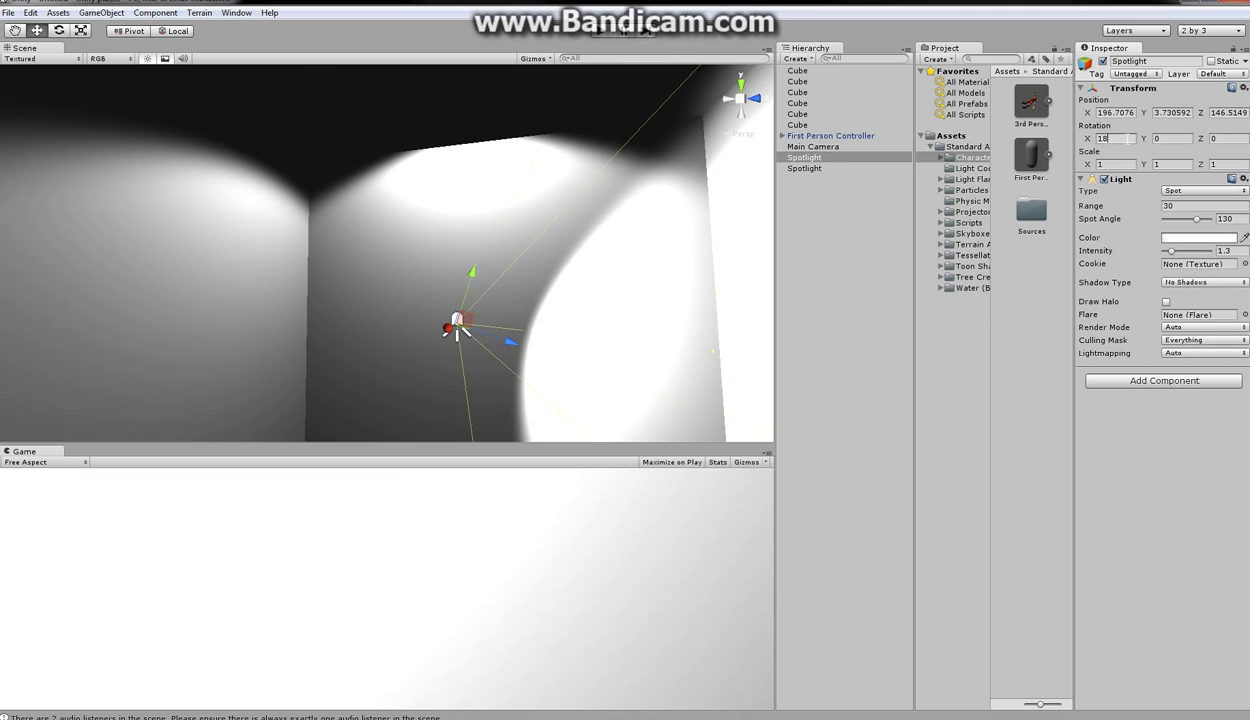
key(BackSpace)
key(BackSpace)
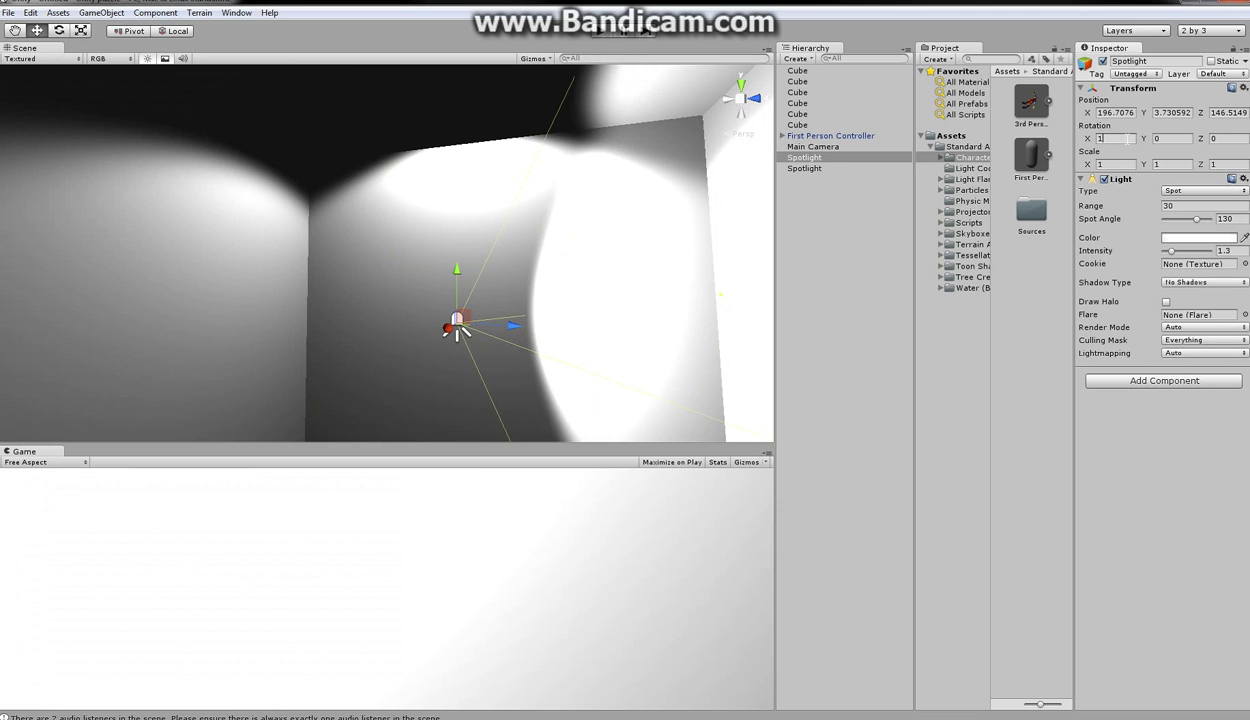
key(BackSpace)
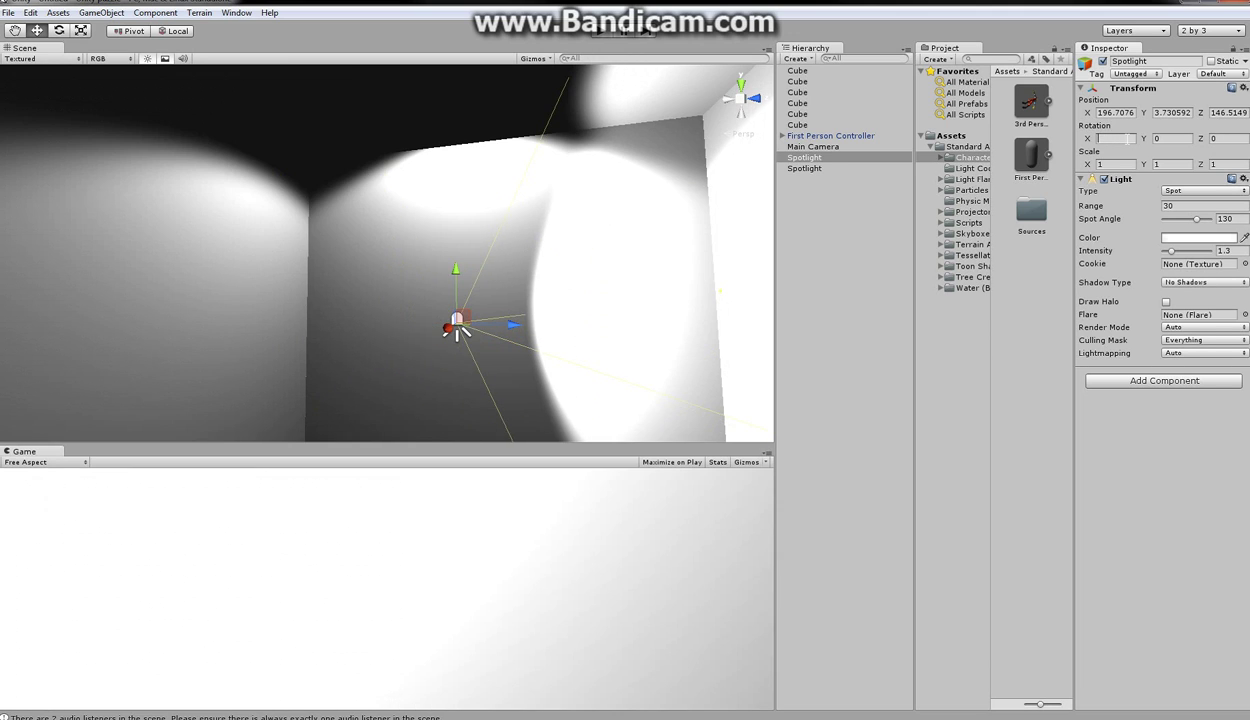
text(-90)
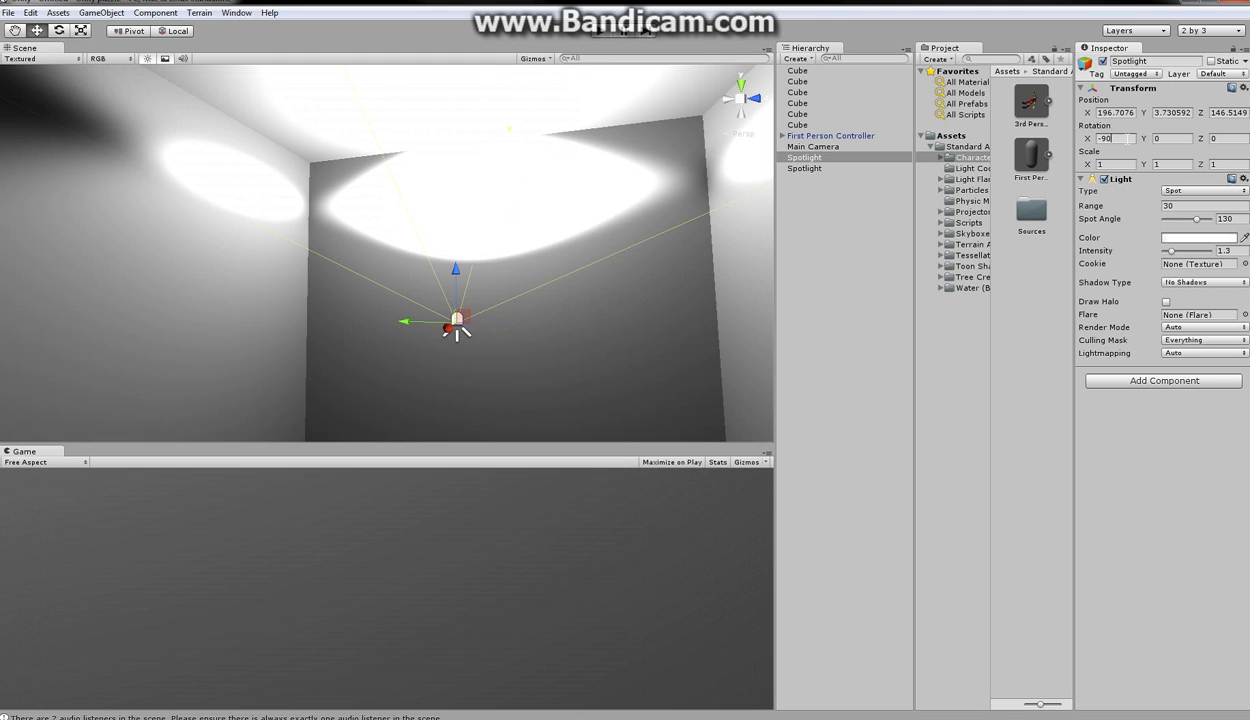
- Lower the upward-facing spotlight beneath the room's floor, to about Y -3.69
drag(455, 276, 457, 422)
scroll(532, 271, down, 3)
middle_drag(531, 270, 531, 229)
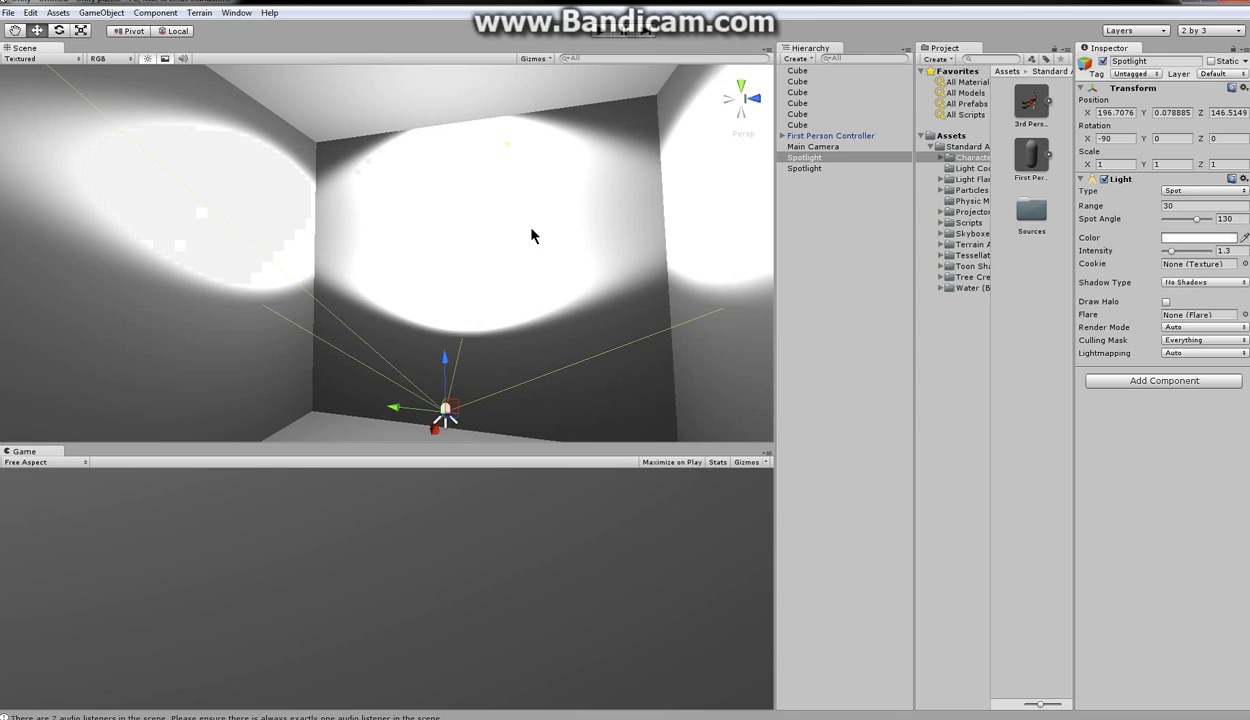
scroll(531, 229, up, 3)
drag(459, 398, 456, 490)
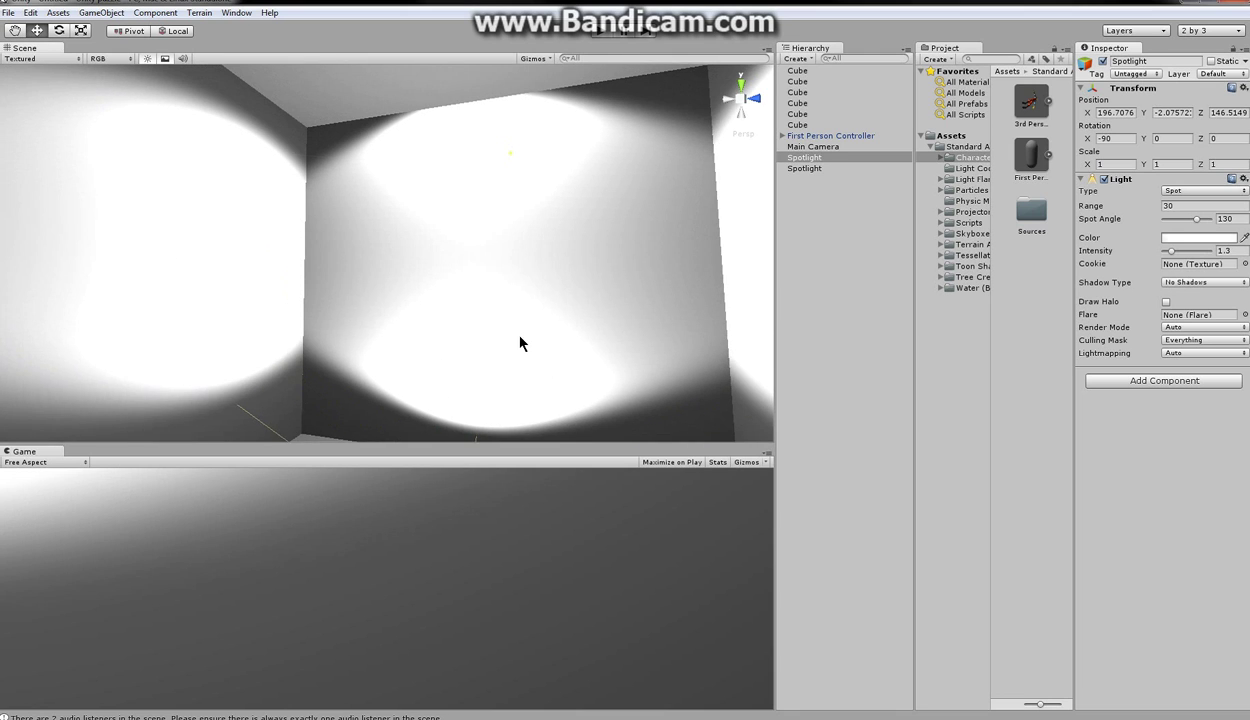
middle_drag(515, 322, 519, 230)
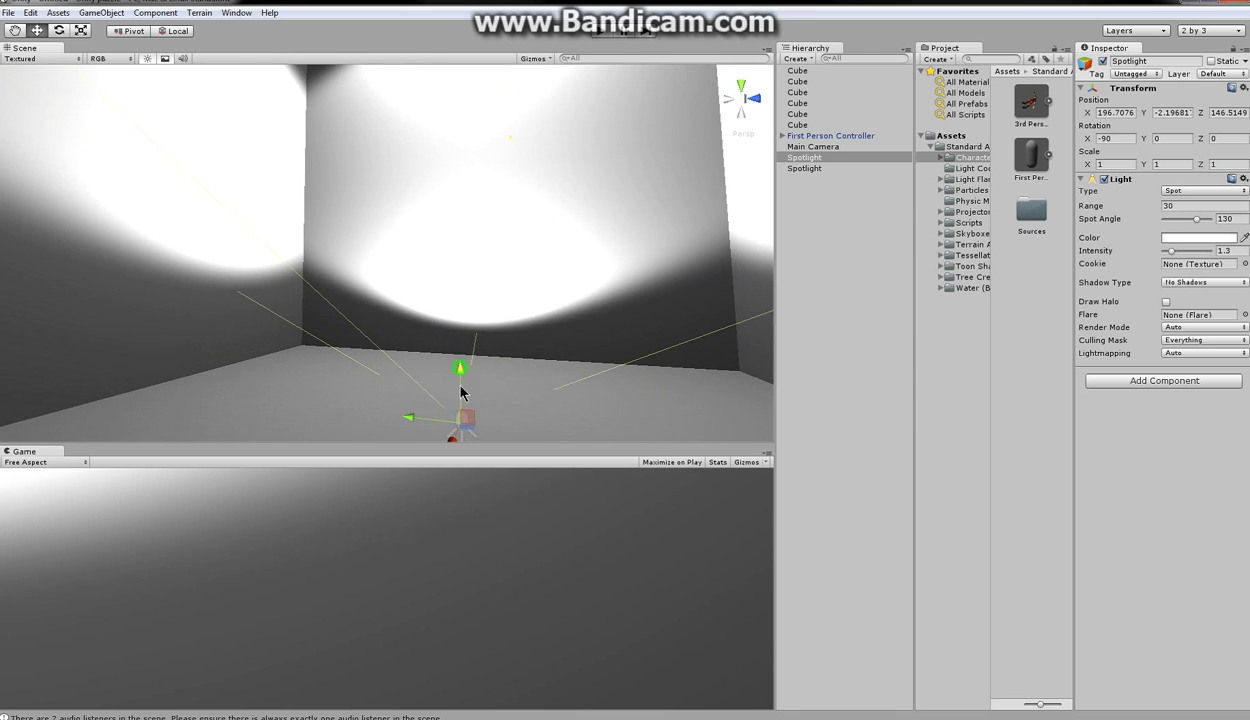
drag(461, 393, 463, 452)
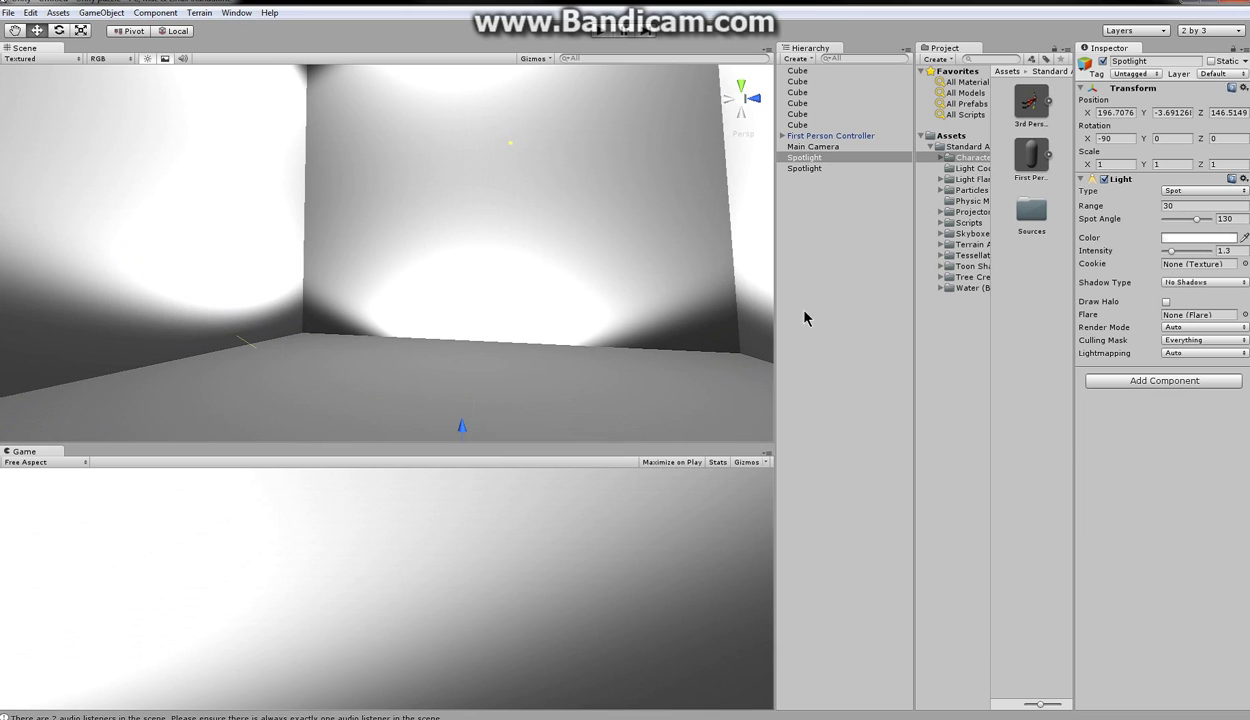
- Reduce the light intensity to 0.3 on the floor spotlight and 0.6 on the ceiling spotlight
drag(1175, 258, 1168, 258)
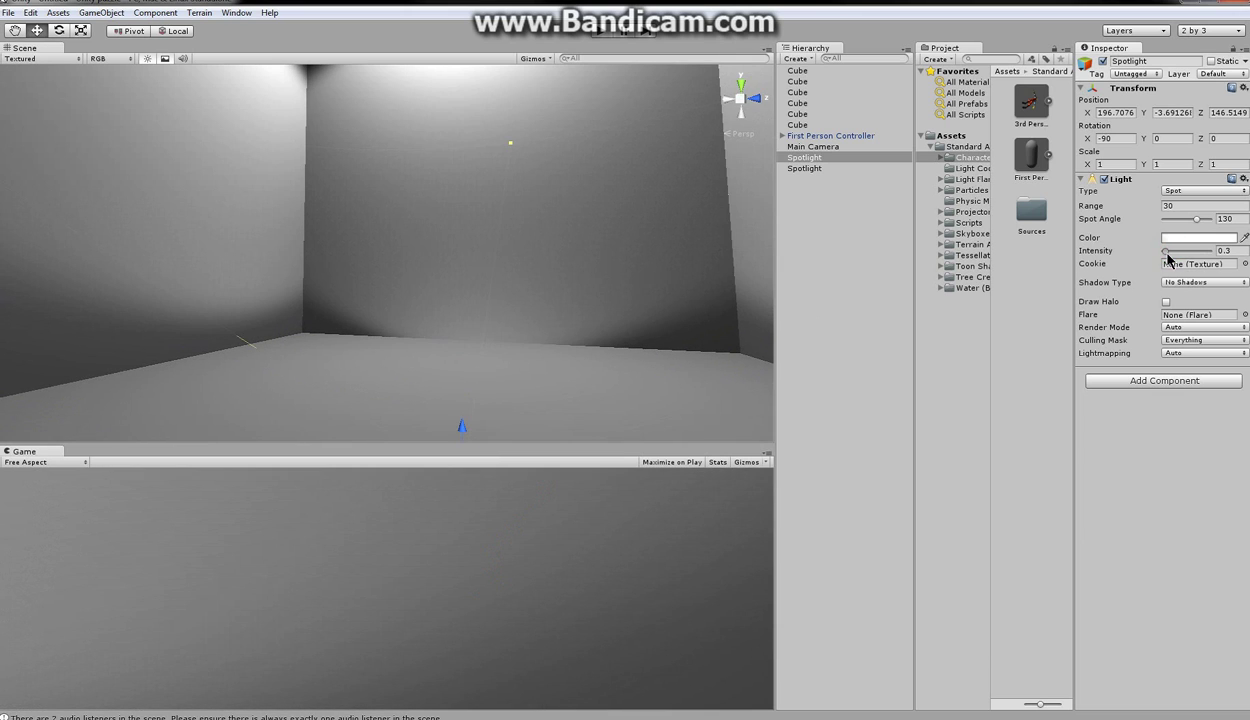
right_drag(545, 317, 584, 272)
click(436, 110)
drag(1175, 258, 1170, 258)
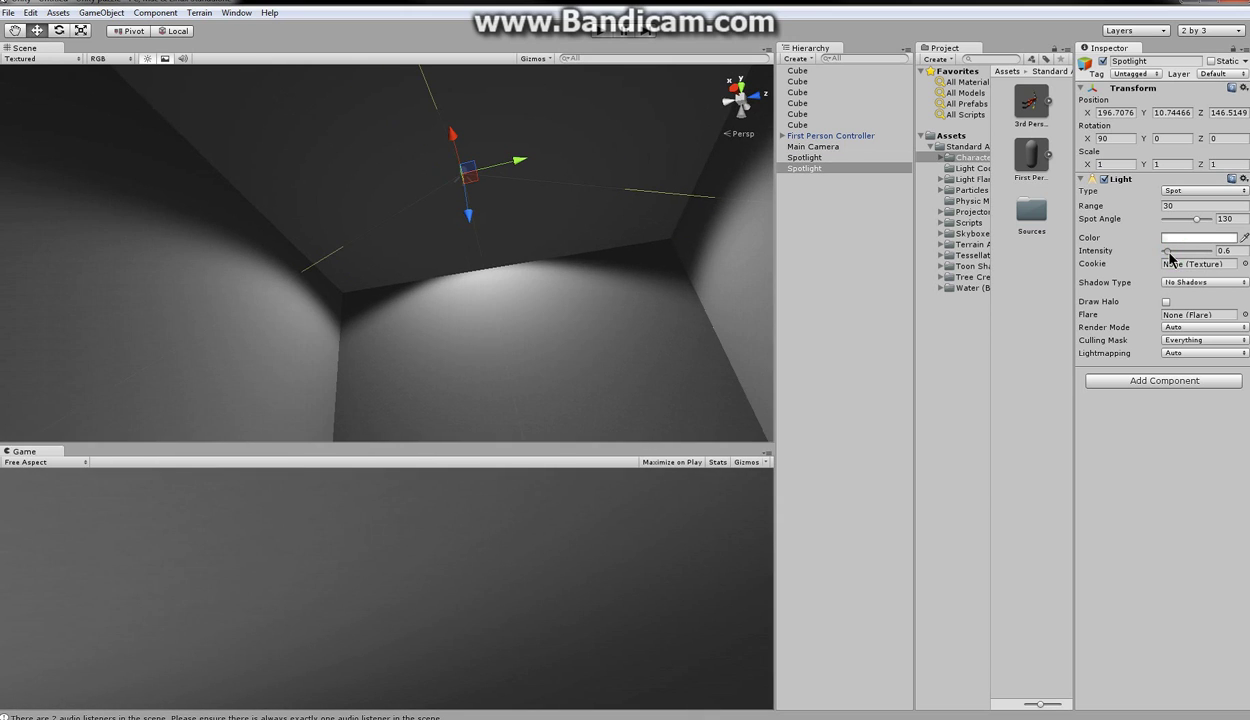
- Inspect the dimmed room lighting in play mode and exit
right_drag(517, 238, 600, 232)
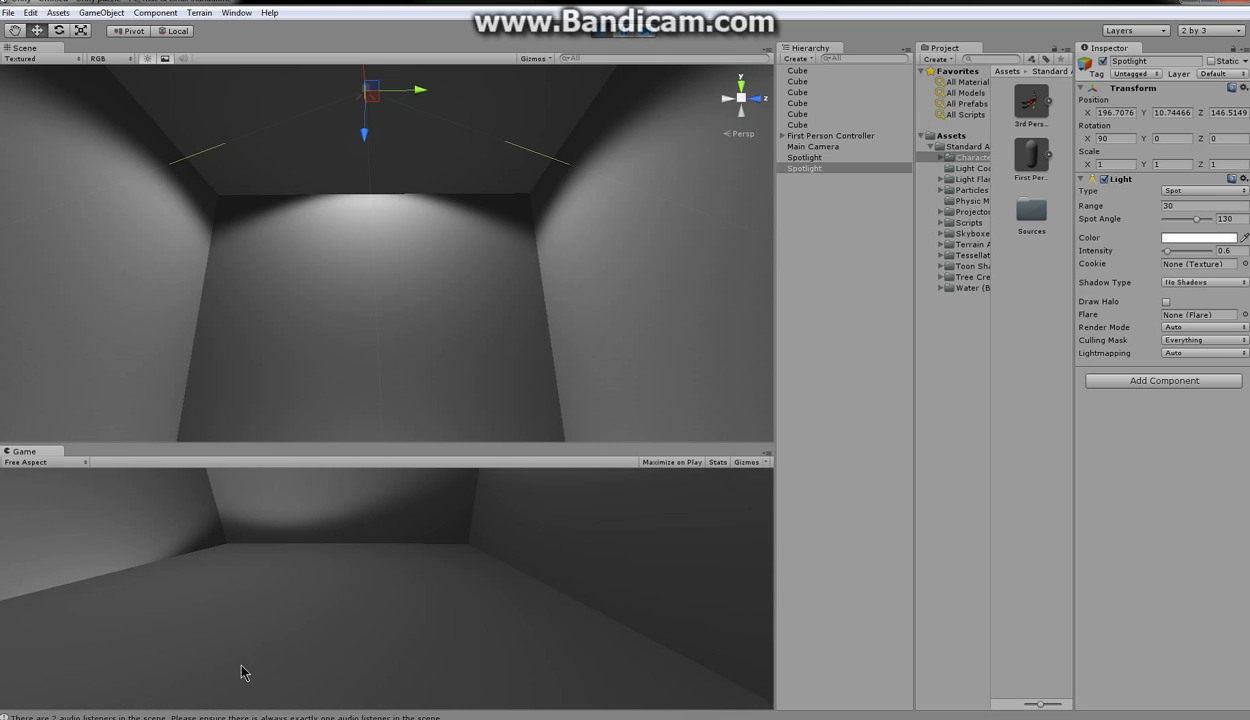
click(602, 32)
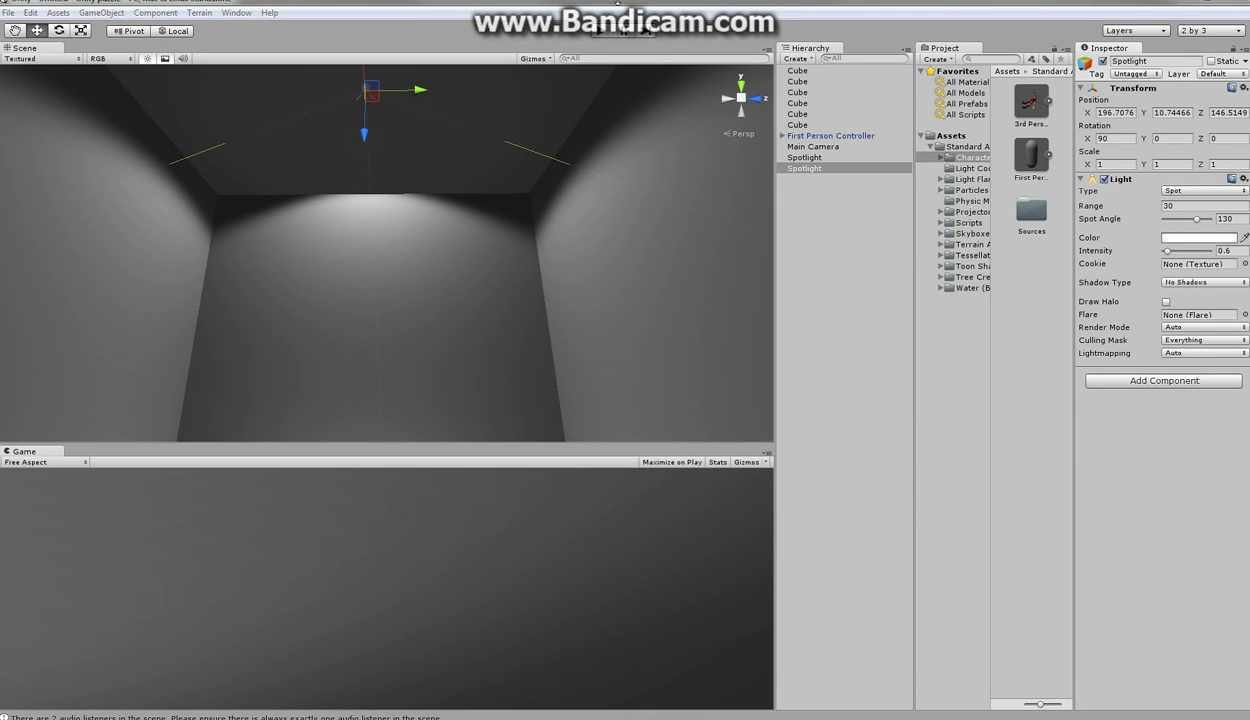
double_click(620, 5)
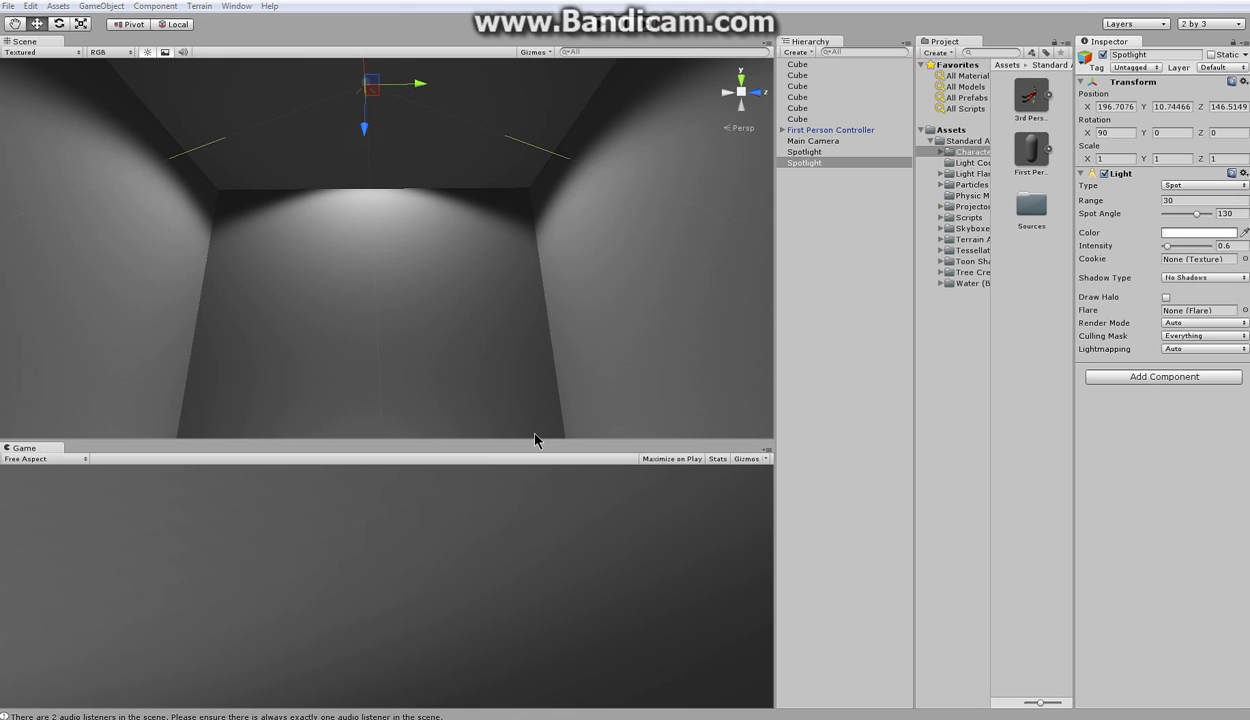
- Enlarge the Scene view and create a new cube above the room's floor near the corner
middle_drag(483, 223, 486, 286)
drag(500, 443, 490, 561)
middle_drag(462, 262, 474, 272)
right_drag(473, 267, 393, 390)
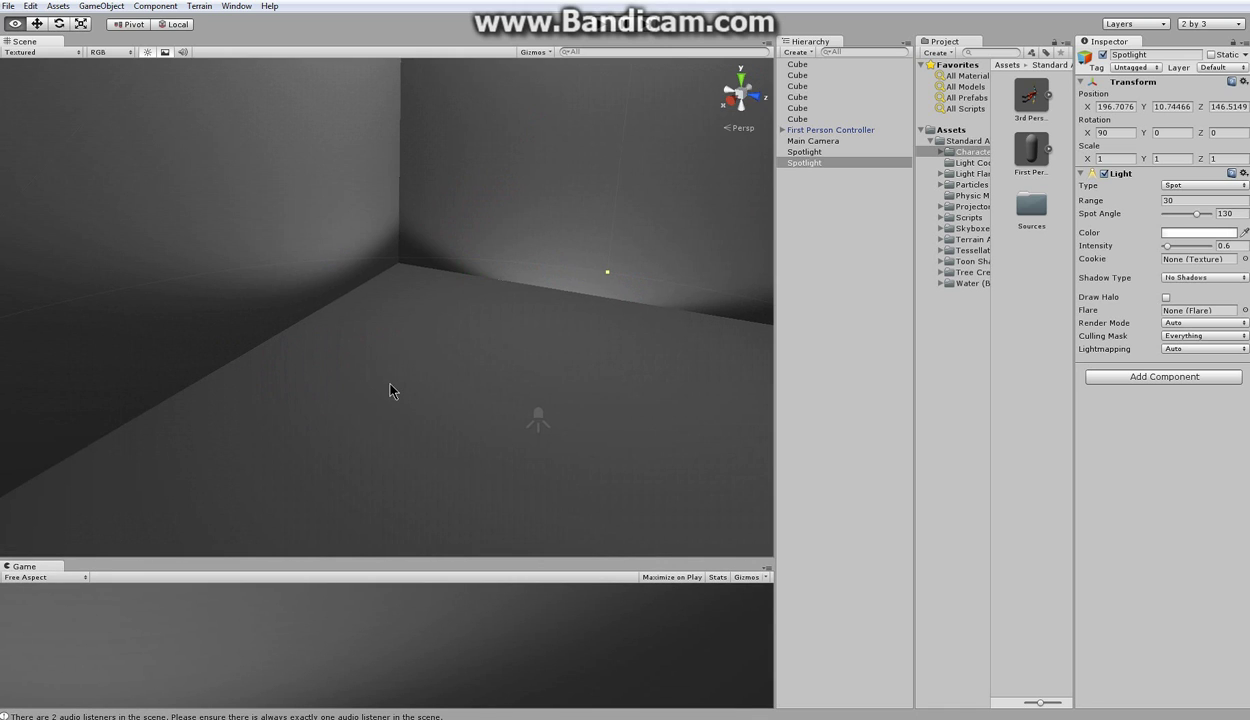
middle_drag(489, 272, 445, 265)
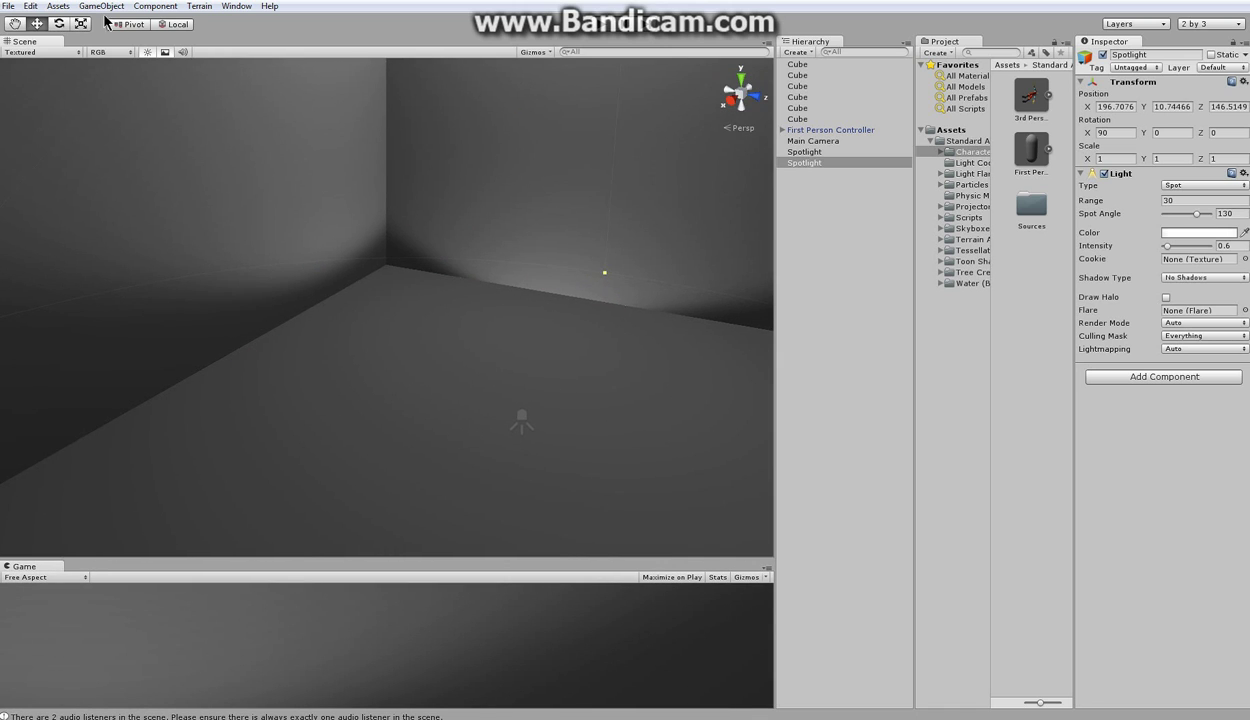
click(110, 7)
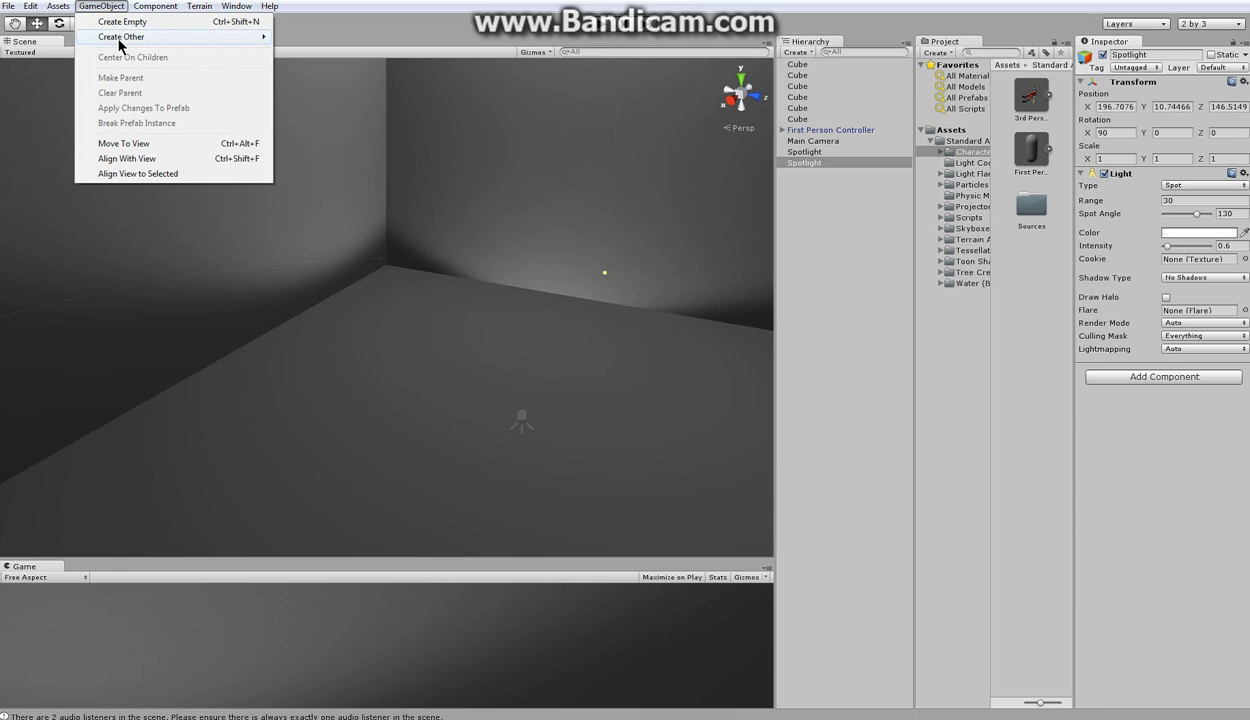
mouse_move(119, 44)
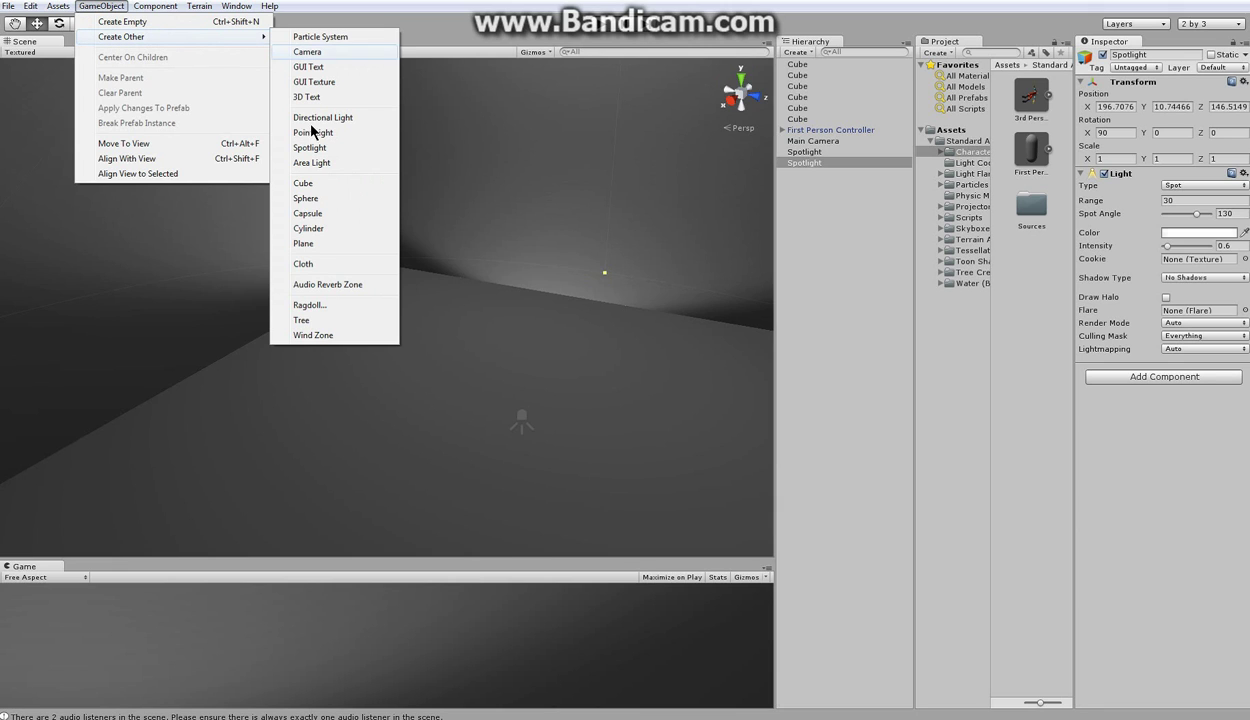
click(322, 179)
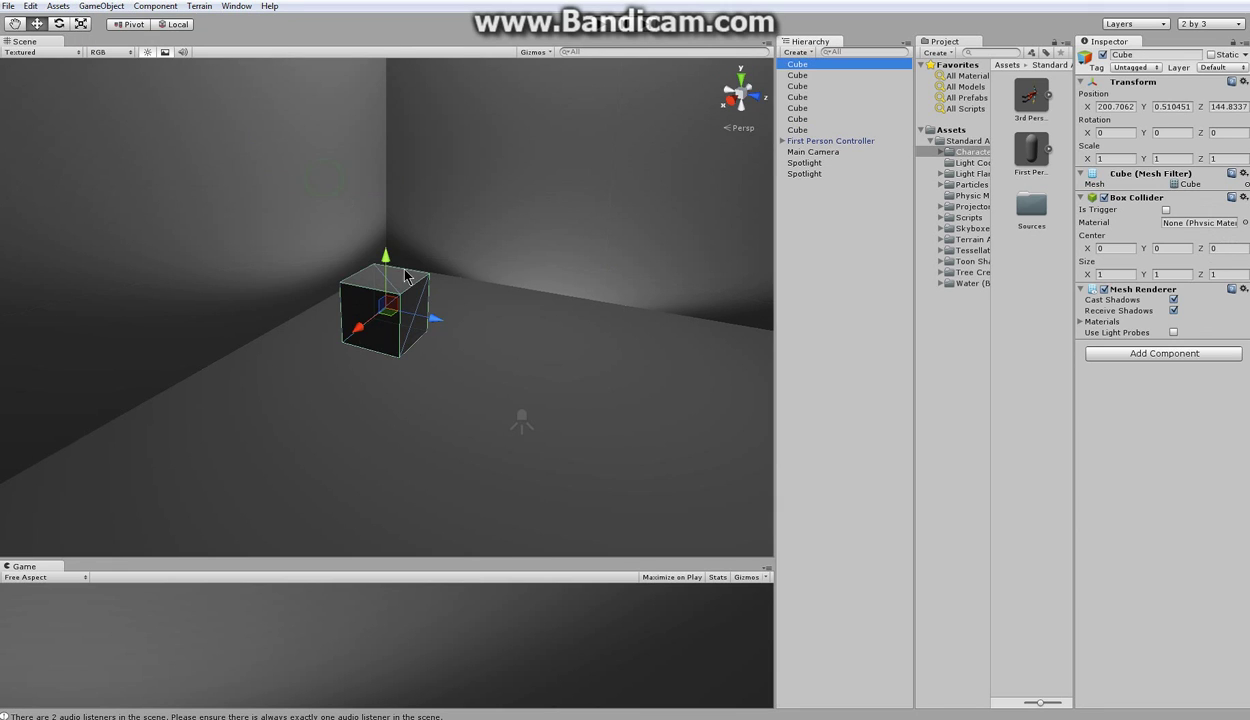
- Stretch the new cube along Z to a scale of about 13.81
click(82, 24)
drag(437, 321, 662, 342)
middle_drag(481, 290, 446, 265)
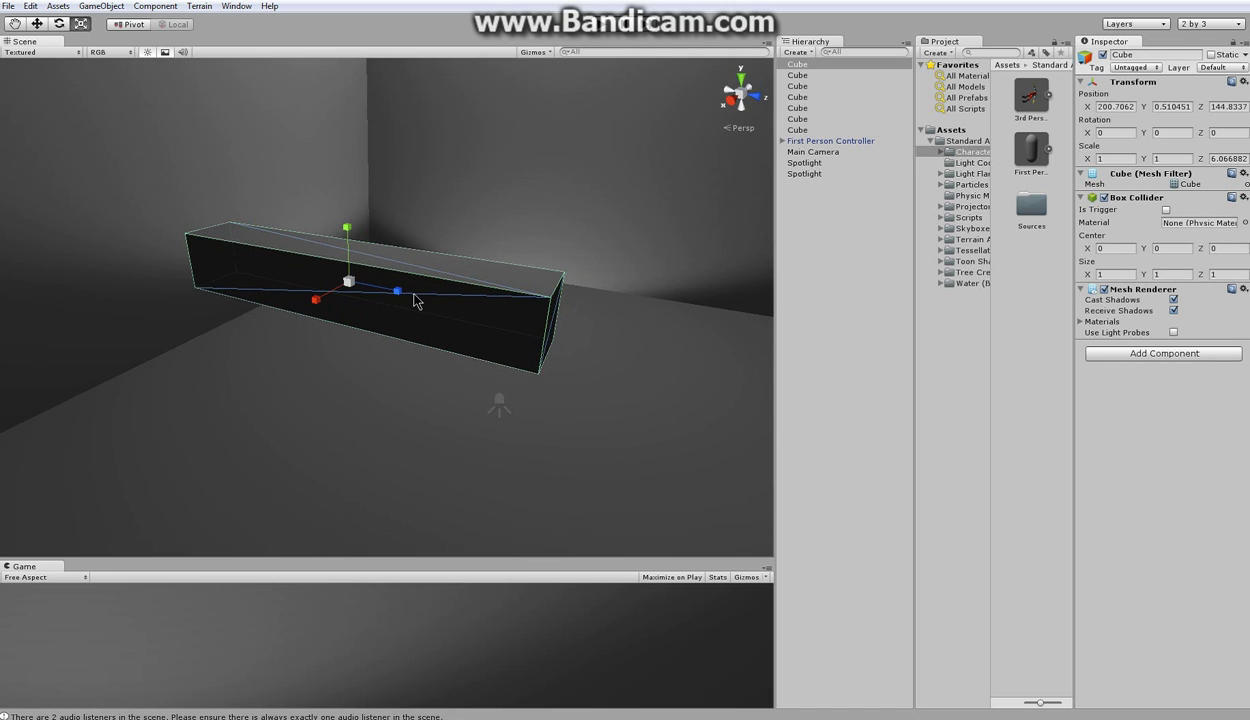
drag(398, 298, 503, 318)
- Move the stretched cube against the room's wall, to about X 194.05 and Z 146.82
click(36, 23)
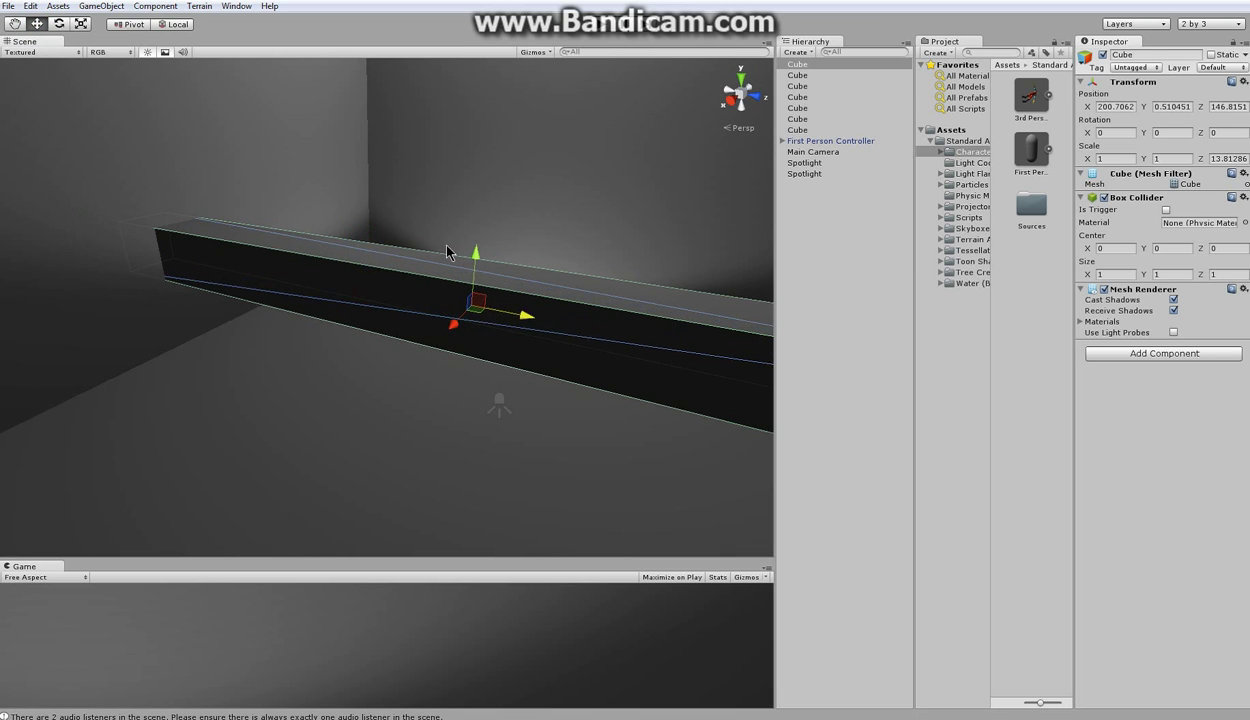
middle_drag(449, 254, 212, 272)
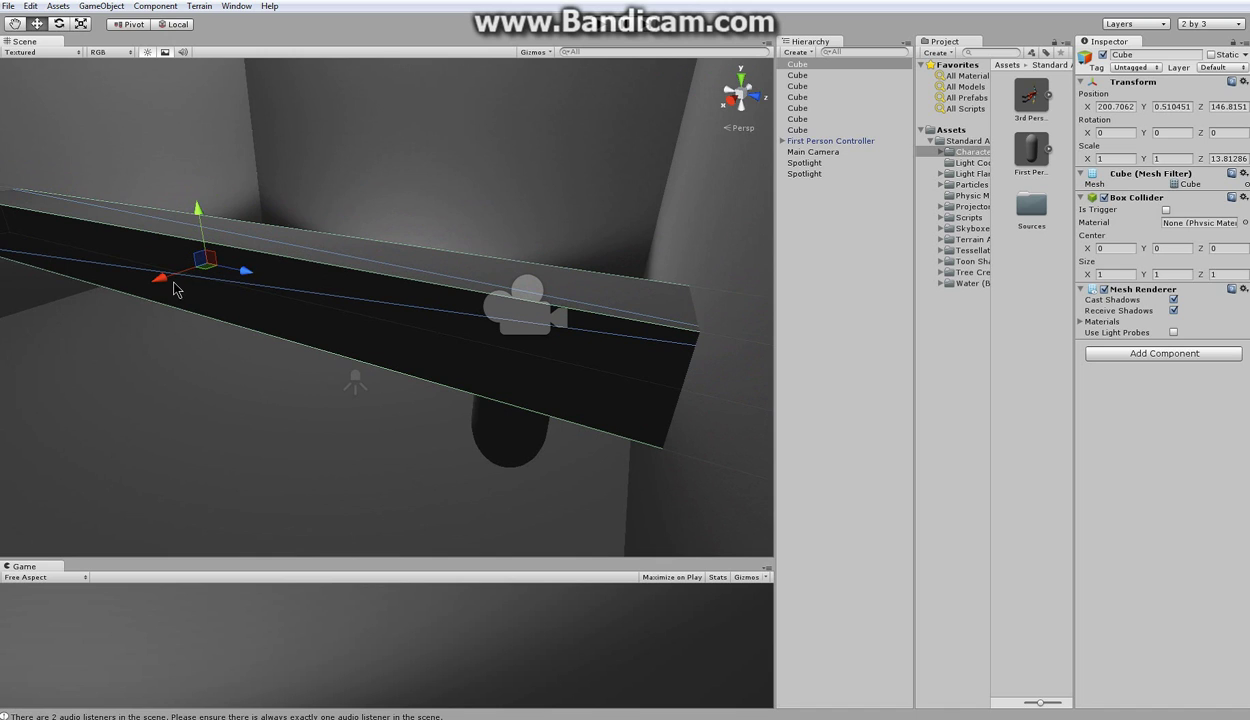
drag(163, 289, 488, 131)
middle_drag(483, 206, 480, 260)
right_drag(500, 210, 467, 247)
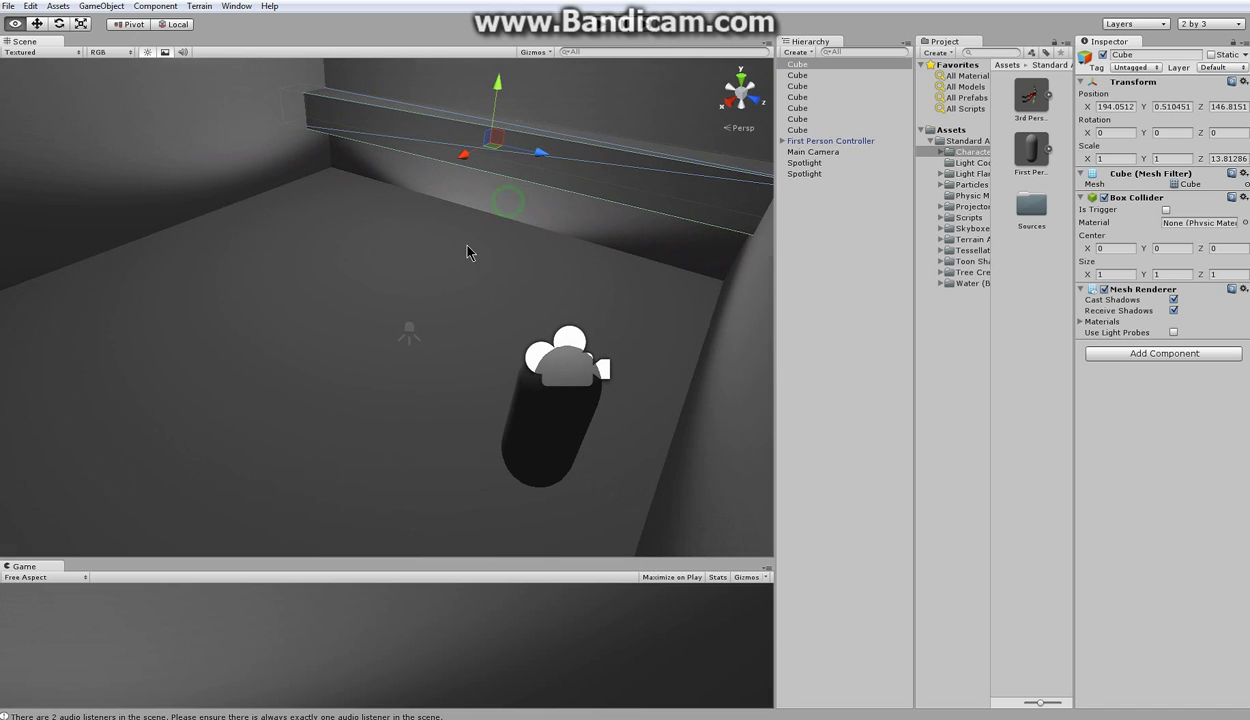
- Scale the cube along the wall to about 5.46 on X and 2.29 on Y
click(84, 25)
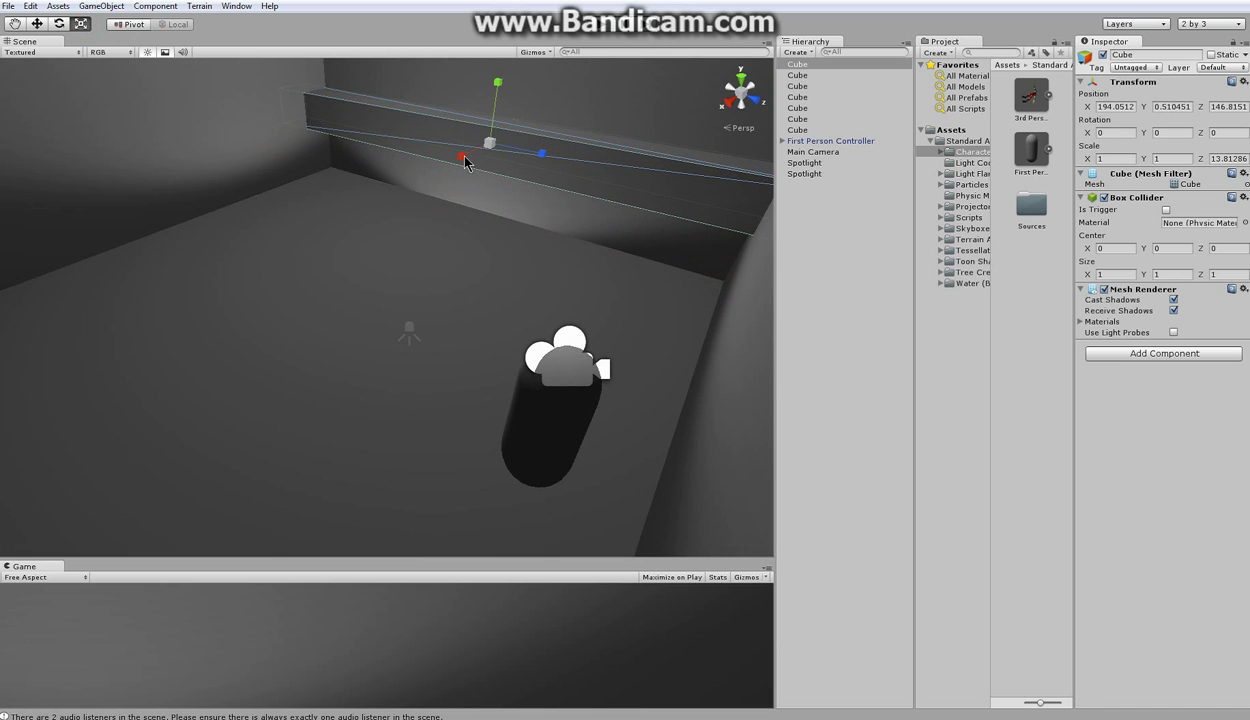
drag(465, 163, 240, 262)
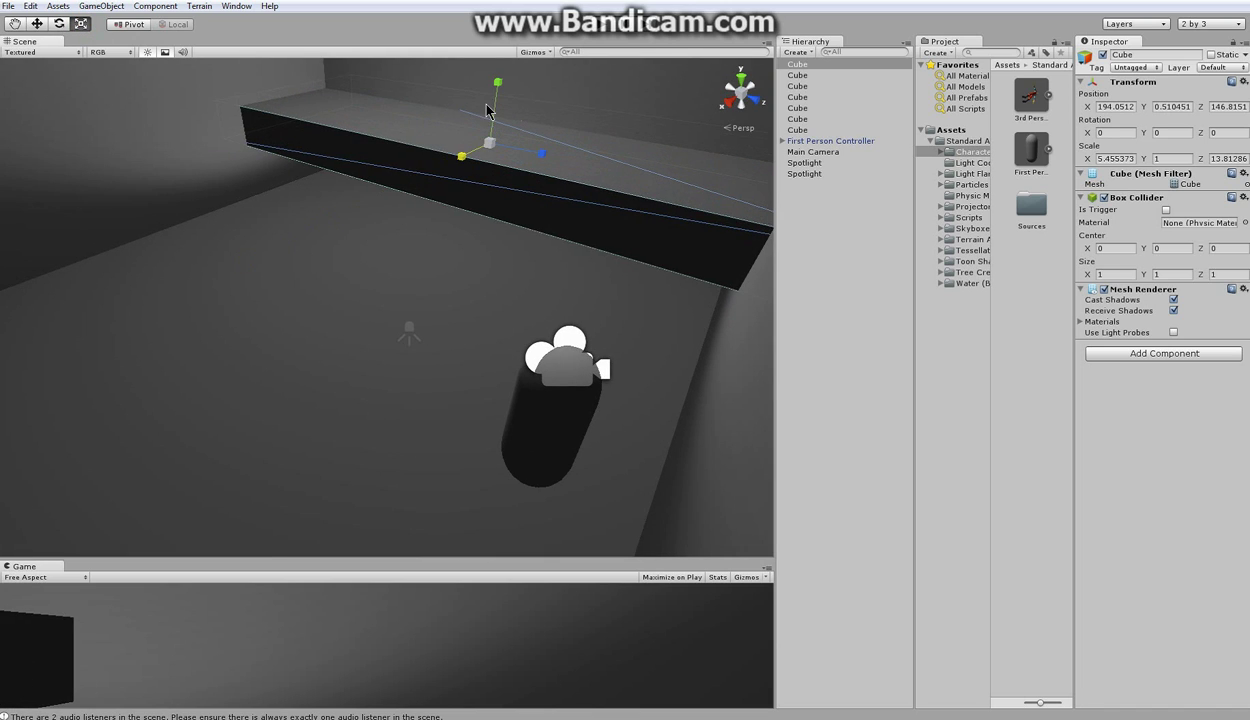
drag(498, 100, 500, 45)
- Lower the block to about Y -0.47 and scale it to about 4.39 on Y and 6.34 on X
click(38, 24)
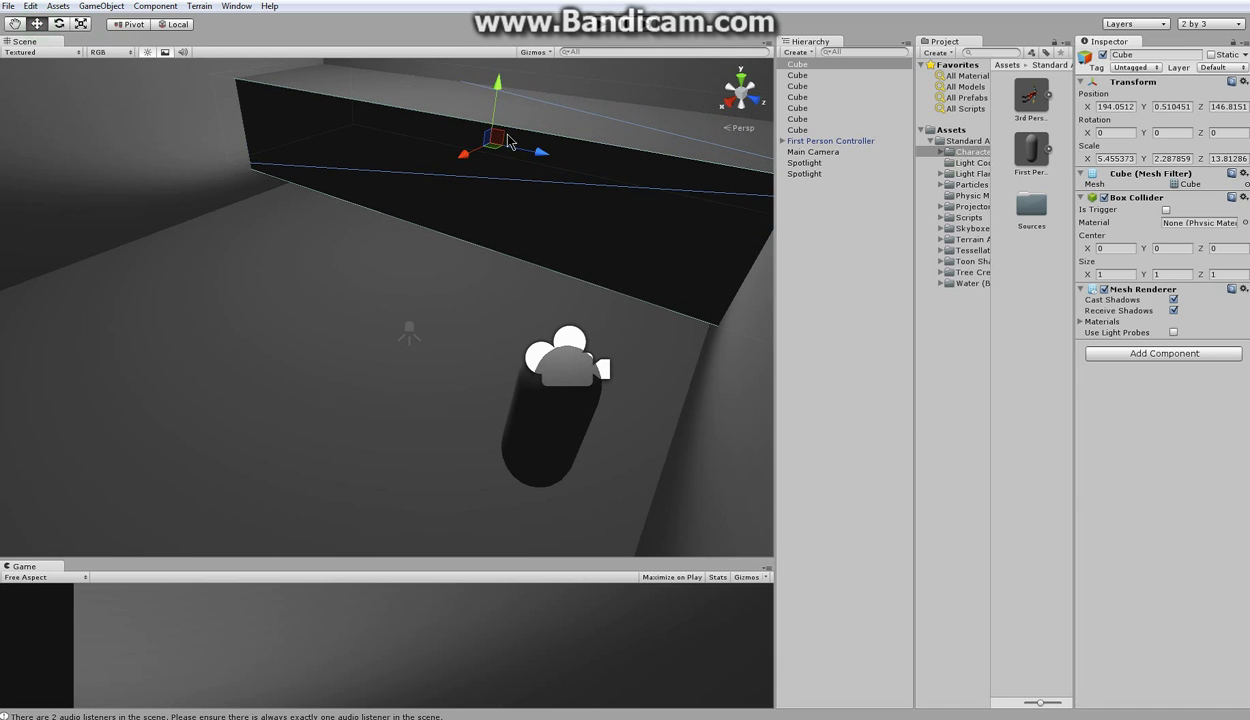
mouse_move(498, 105)
mouse_down()
mouse_move(483, 147)
mouse_move(497, 105)
mouse_up()
click(82, 24)
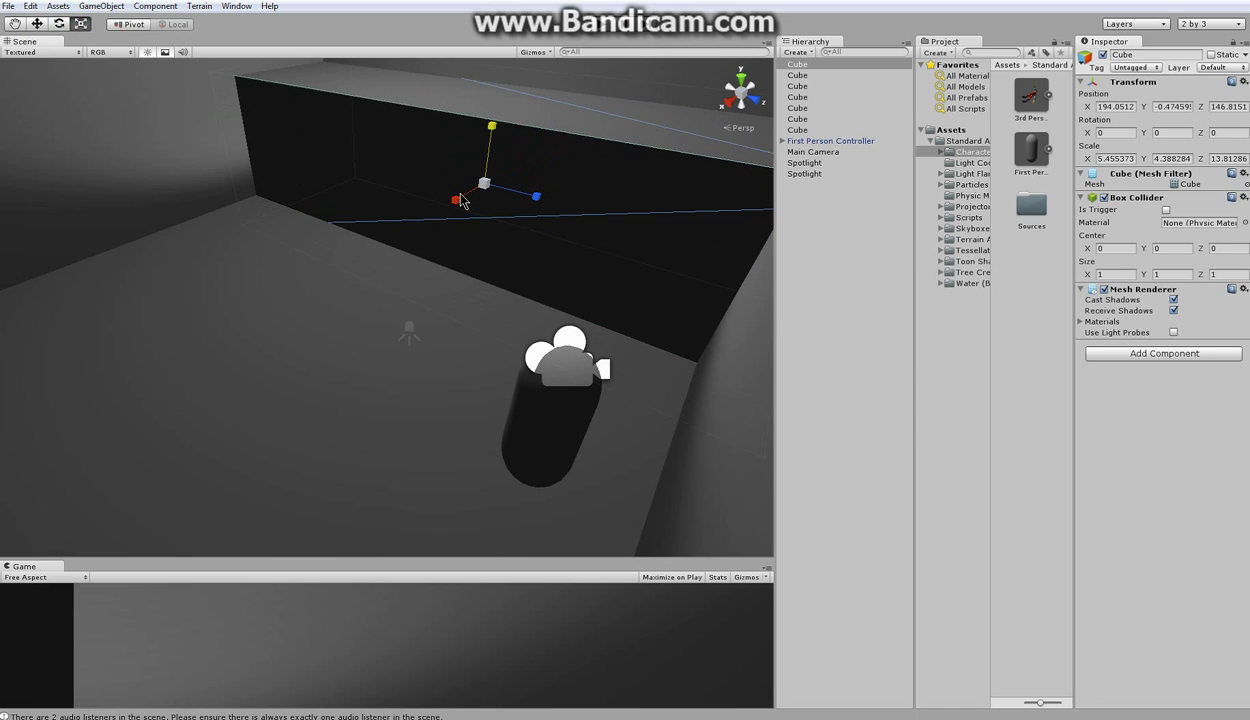
mouse_move(460, 201)
mouse_down()
mouse_move(453, 210)
mouse_move(459, 199)
mouse_up()
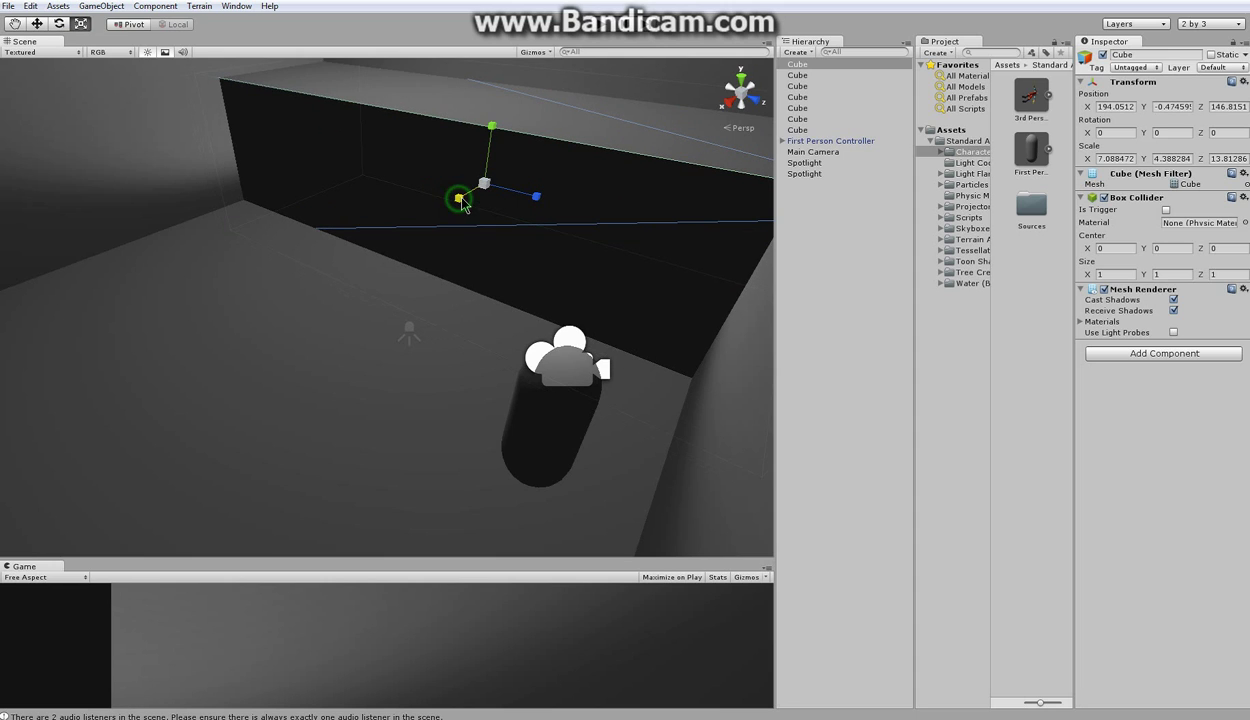
right_drag(432, 218, 371, 234)
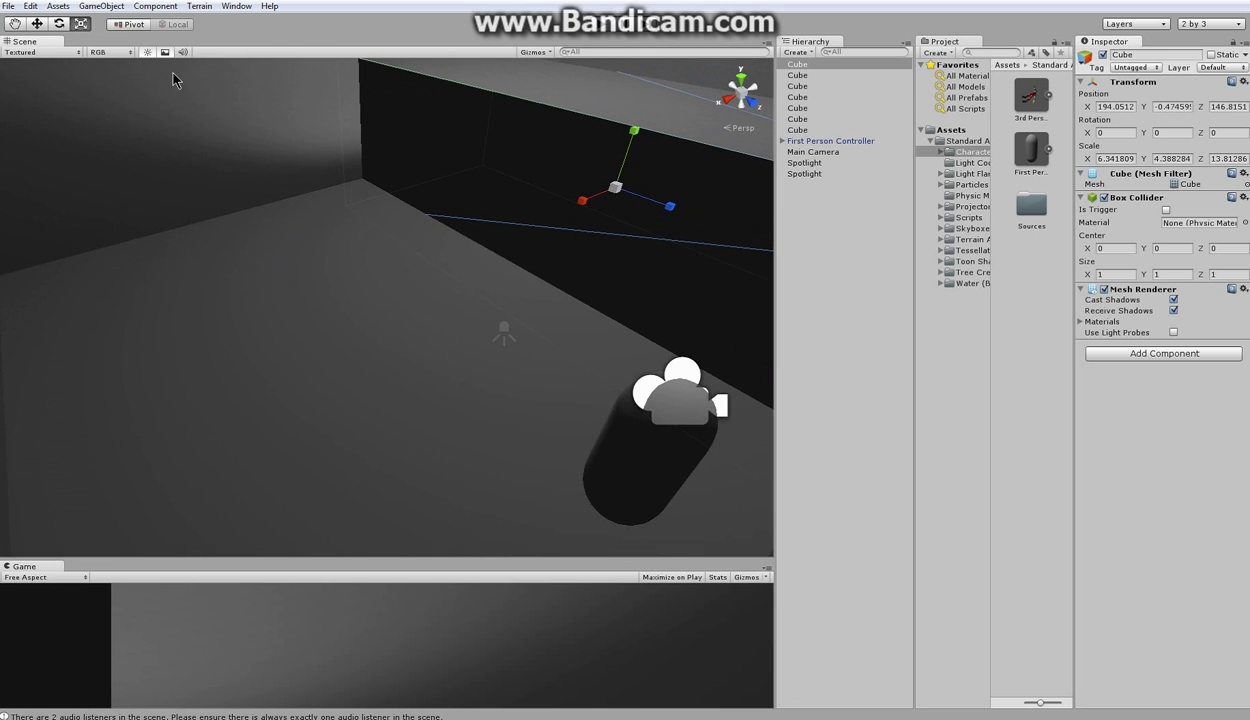
- Duplicate the block and move the copy along X to the opposite side of the room, near X 206
click(38, 25)
key(ctrl+d)
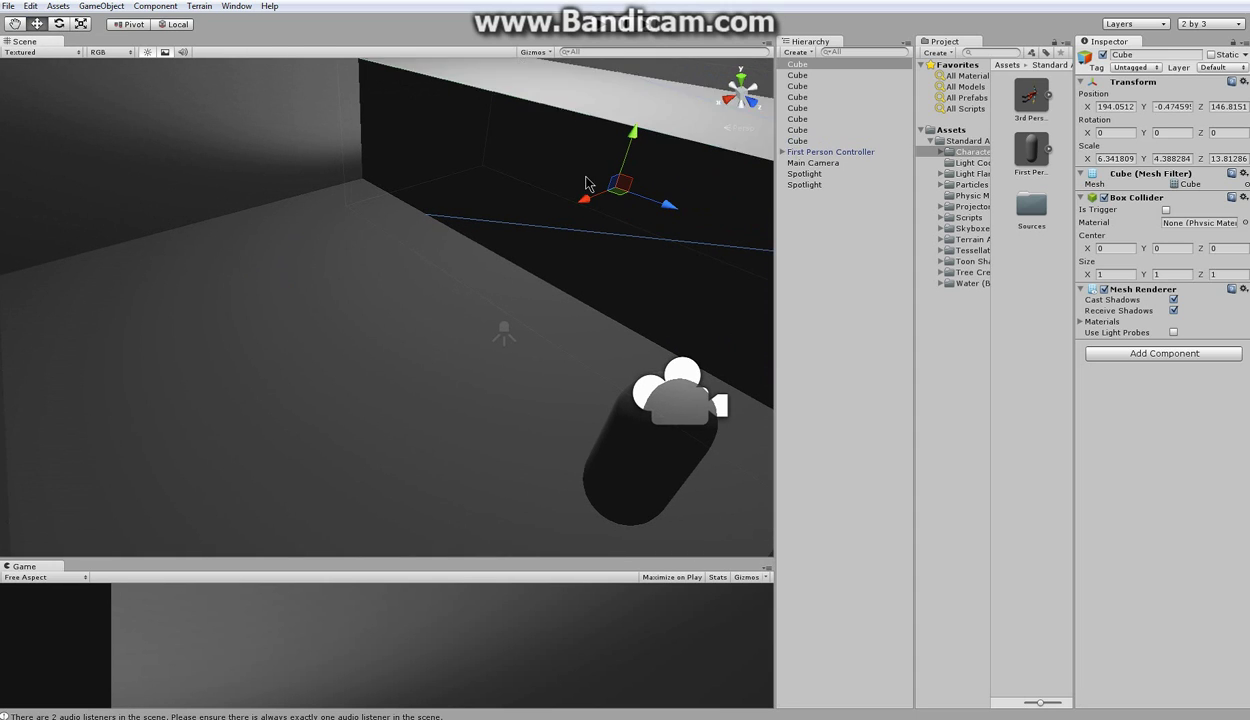
drag(584, 206, 288, 322)
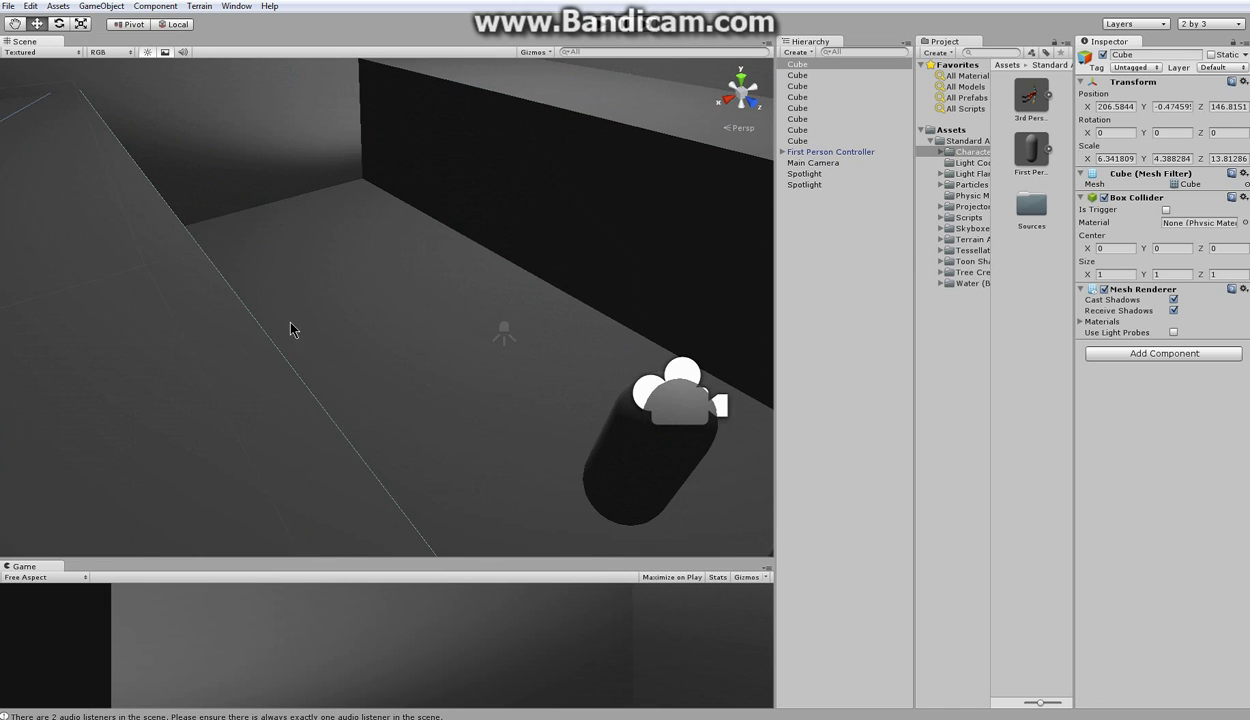
right_drag(444, 219, 245, 226)
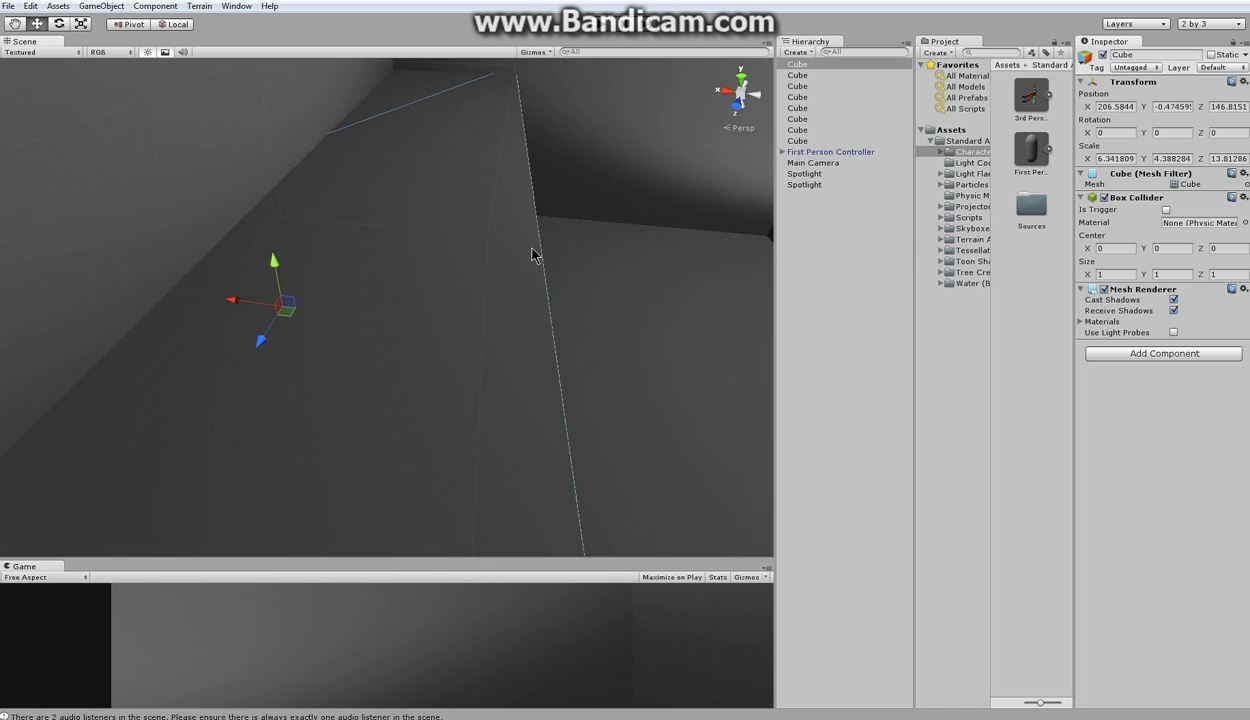
middle_drag(466, 246, 135, 318)
mouse_move(717, 179)
middle_down()
mouse_move(569, 187)
mouse_move(723, 174)
middle_up()
drag(18, 349, 43, 356)
middle_drag(282, 357, 339, 269)
- Move the First Person Controller above the raised side block, to about X 195.39 and Y 2.82
right_drag(438, 356, 652, 525)
click(496, 465)
middle_drag(478, 463, 486, 442)
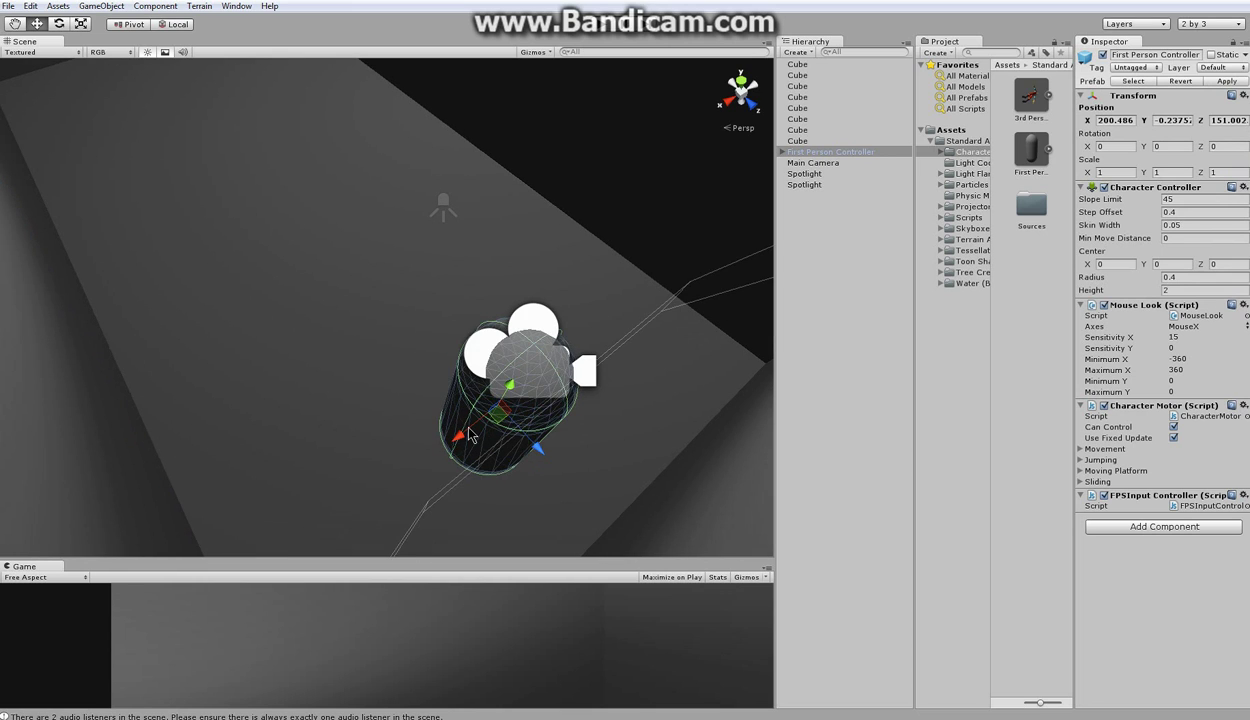
drag(463, 434, 645, 266)
middle_drag(522, 283, 450, 338)
drag(418, 412, 556, 305)
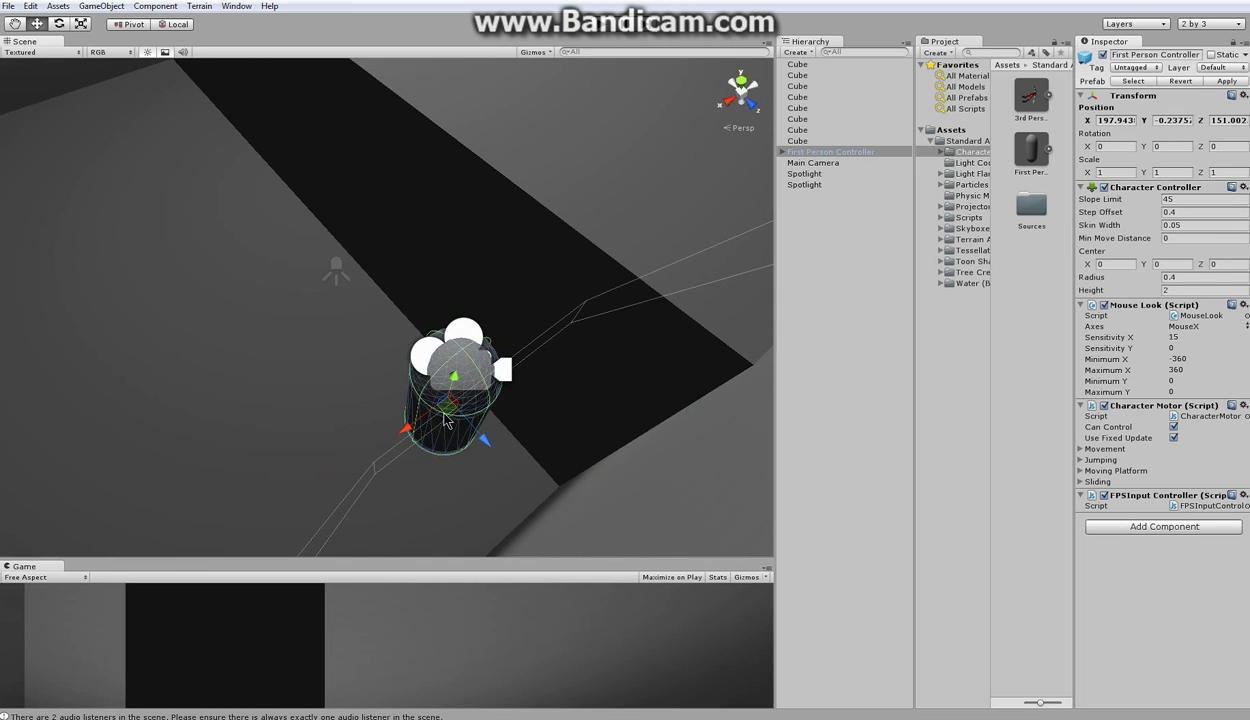
drag(410, 428, 666, 143)
middle_drag(553, 214, 426, 326)
drag(648, 160, 617, 33)
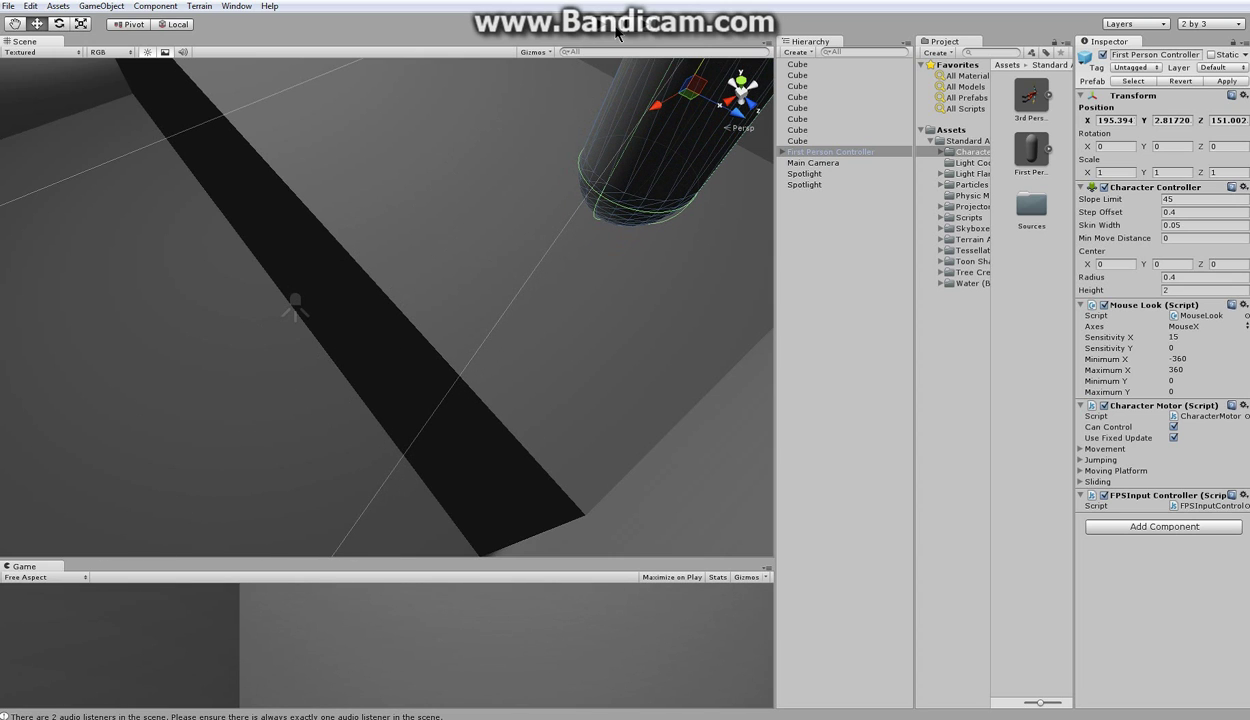
- Play-test the room with an enlarged Game view, walking off the raised side block to the floor, and stop playback
click(600, 27)
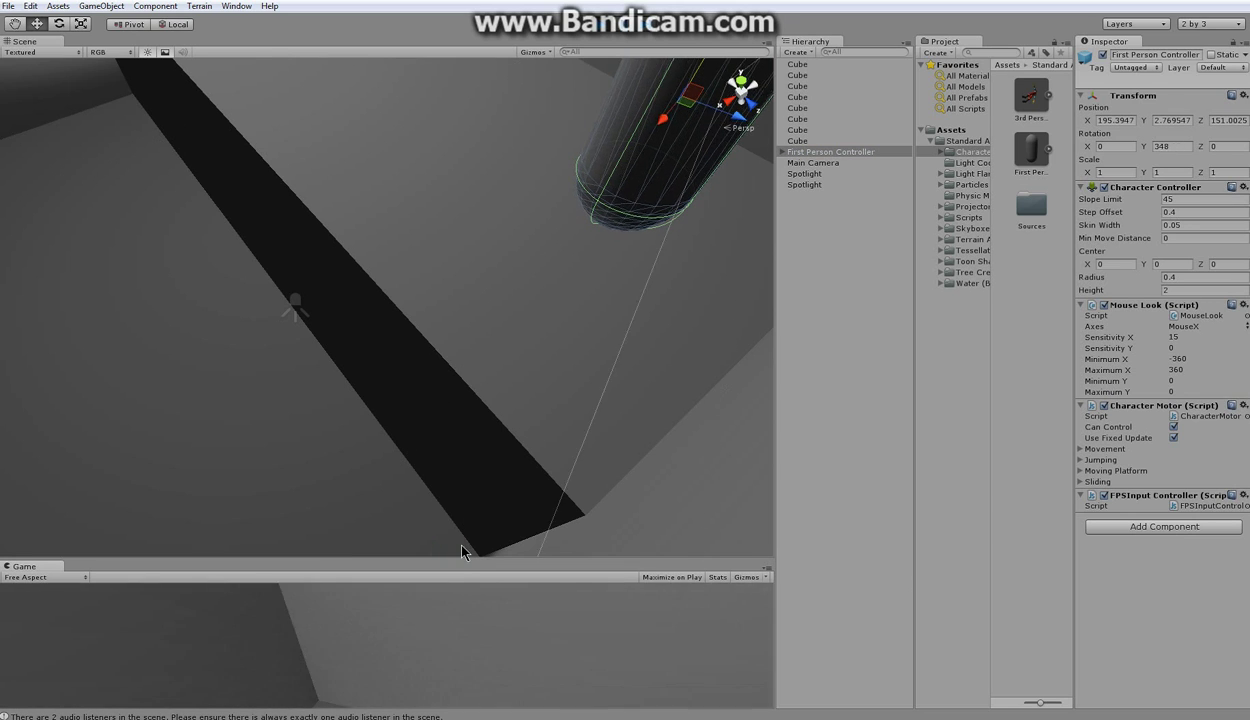
drag(459, 557, 340, 383)
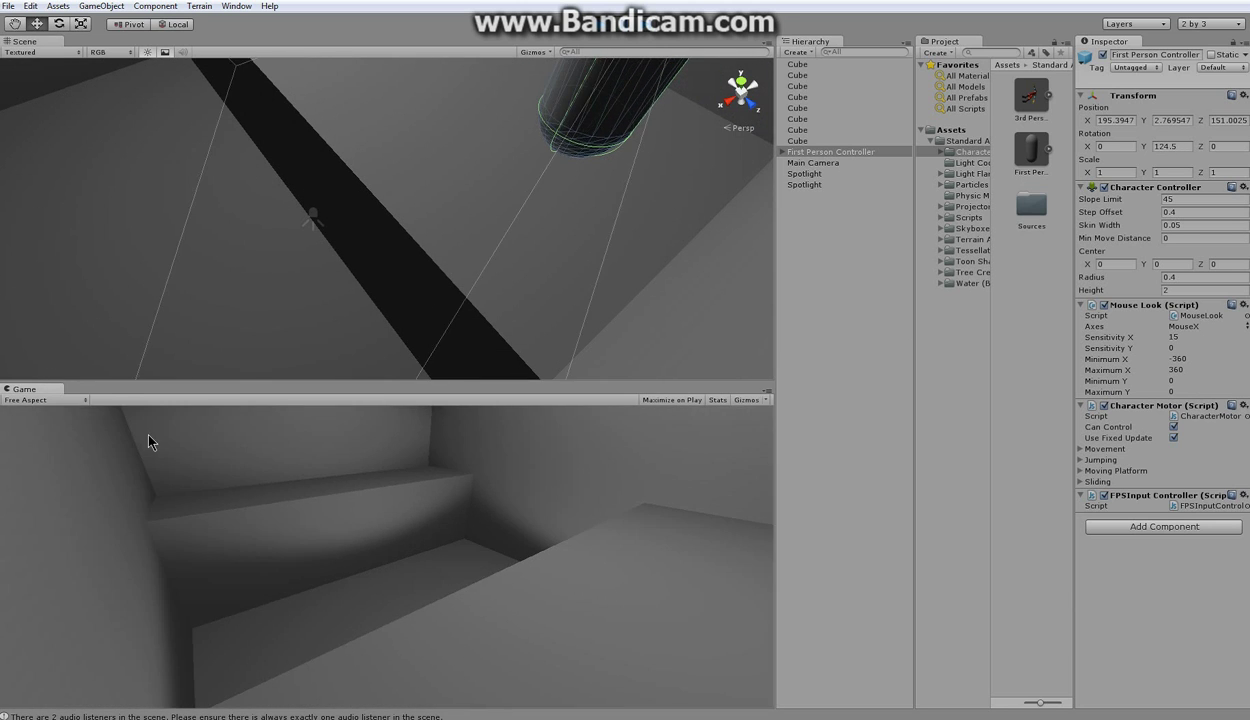
key(s)
key(w)
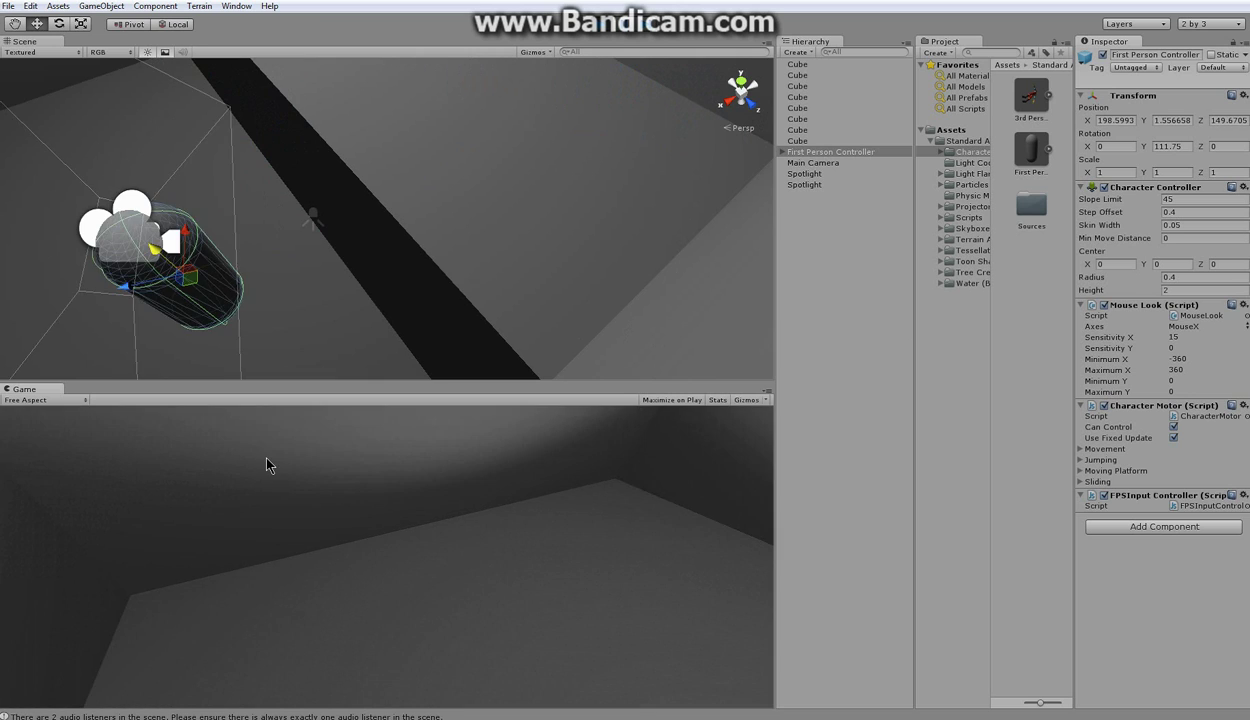
key(w)
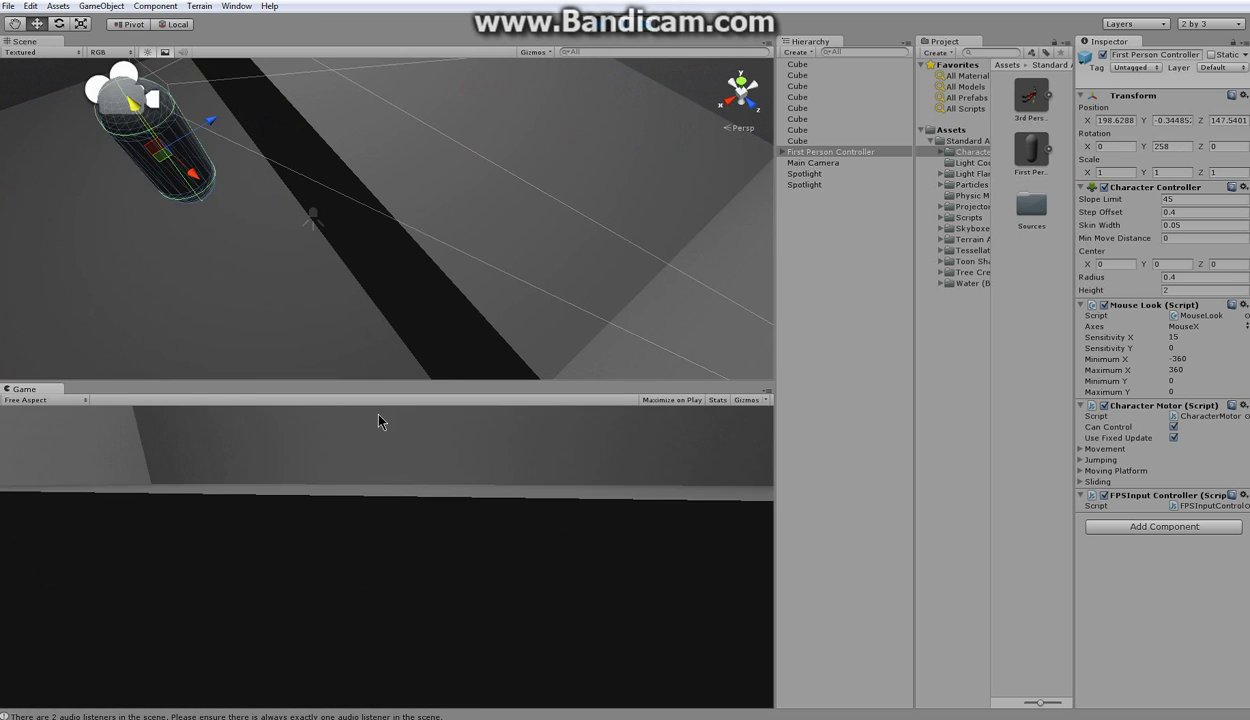
click(606, 24)
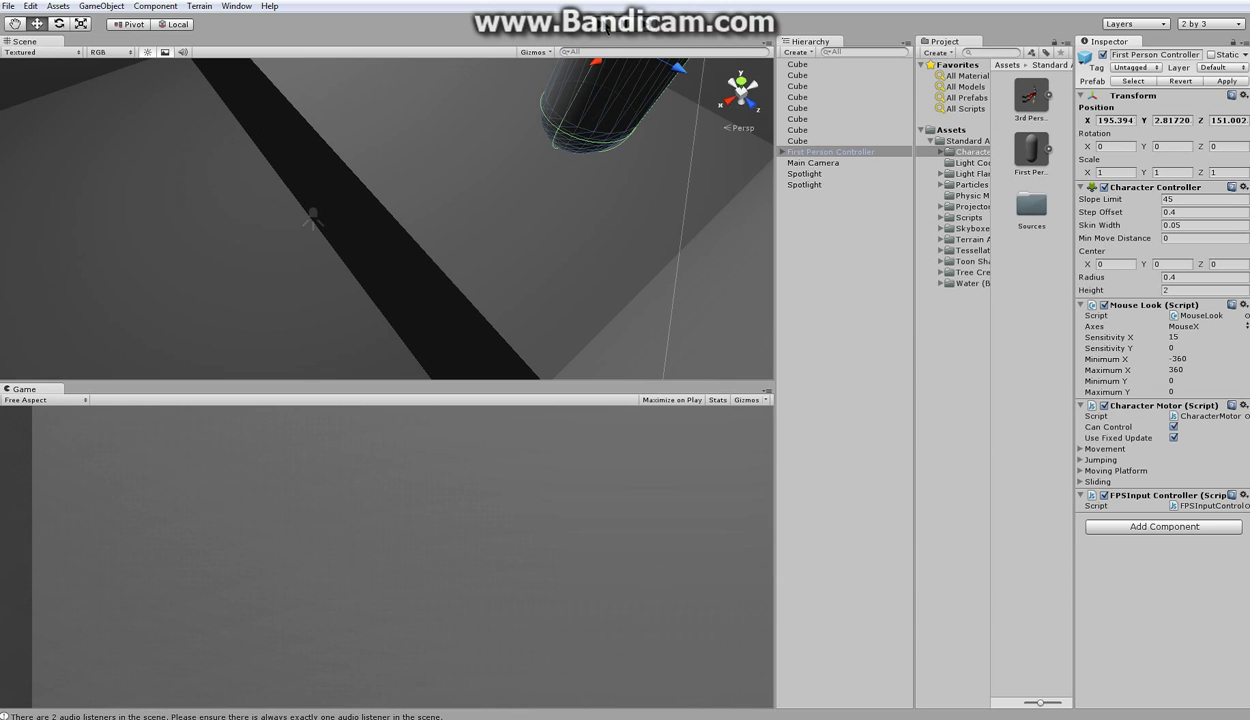
- Run another play test, crossing from one raised side block to the opposite one and back, and stop playback
click(605, 27)
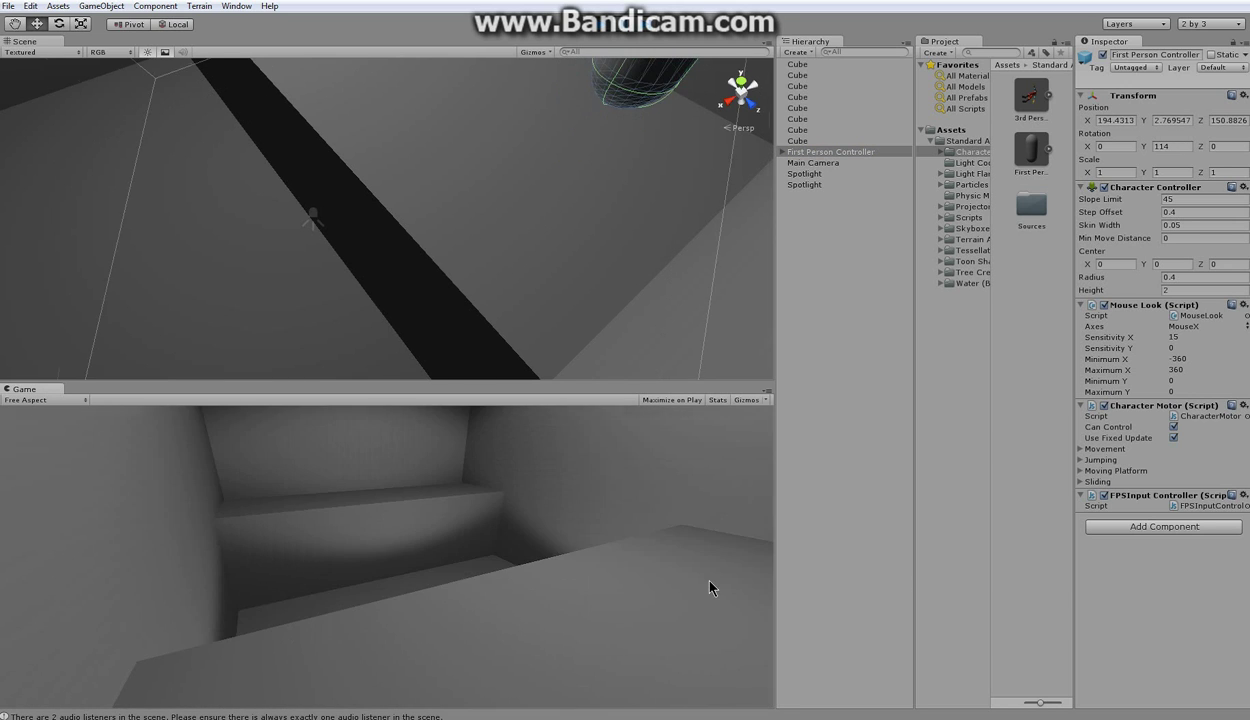
key(w)
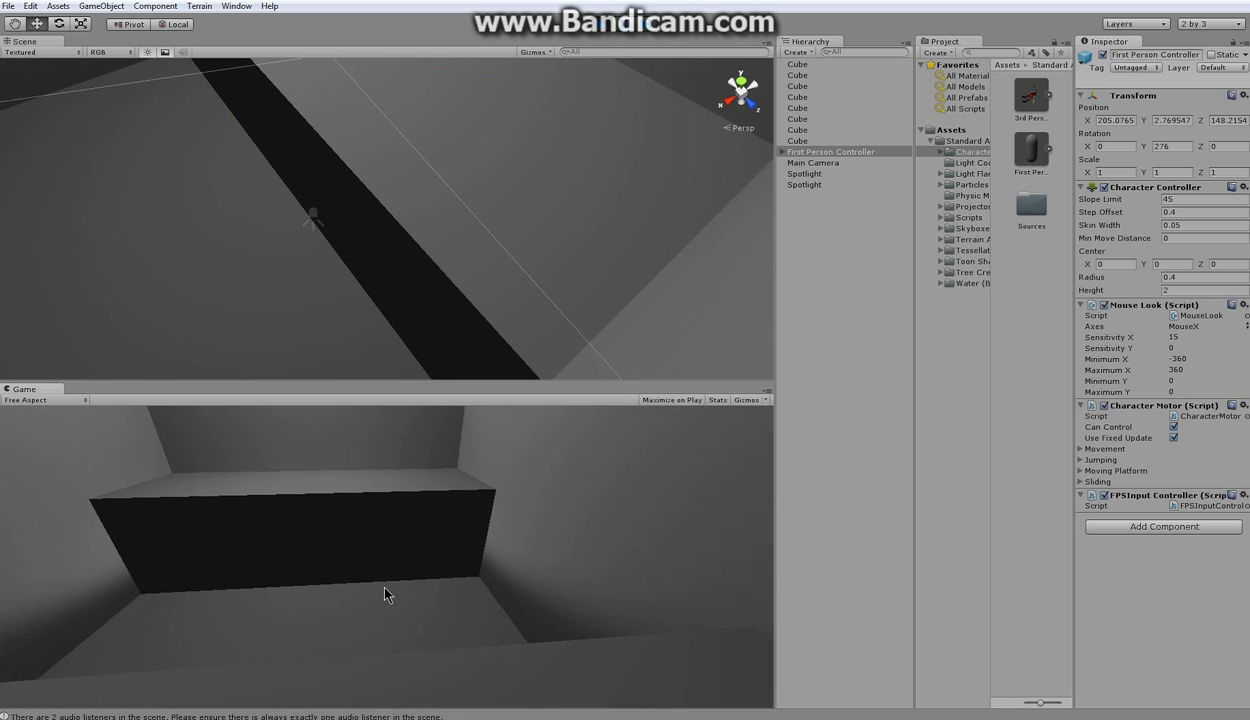
key(w)
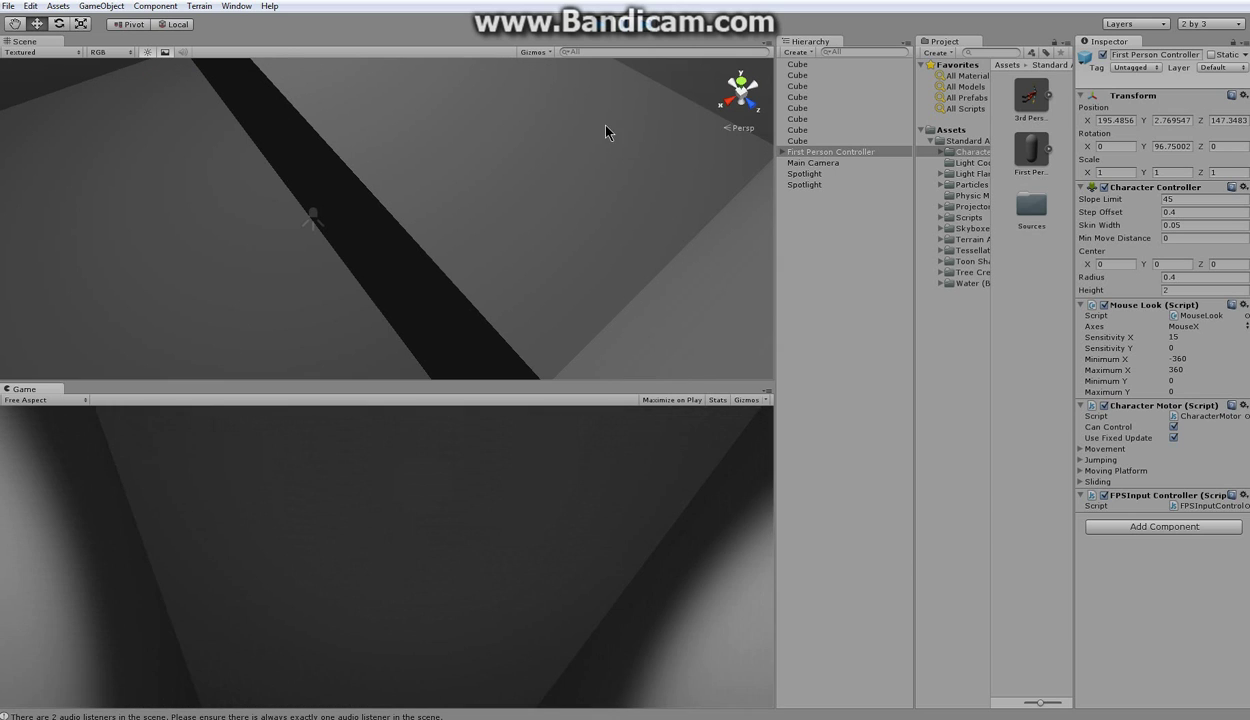
click(604, 28)
- Examine the gap between the raised side blocks and the room's walls in the Scene view
middle_drag(428, 195, 574, 226)
scroll(523, 239, down, 2)
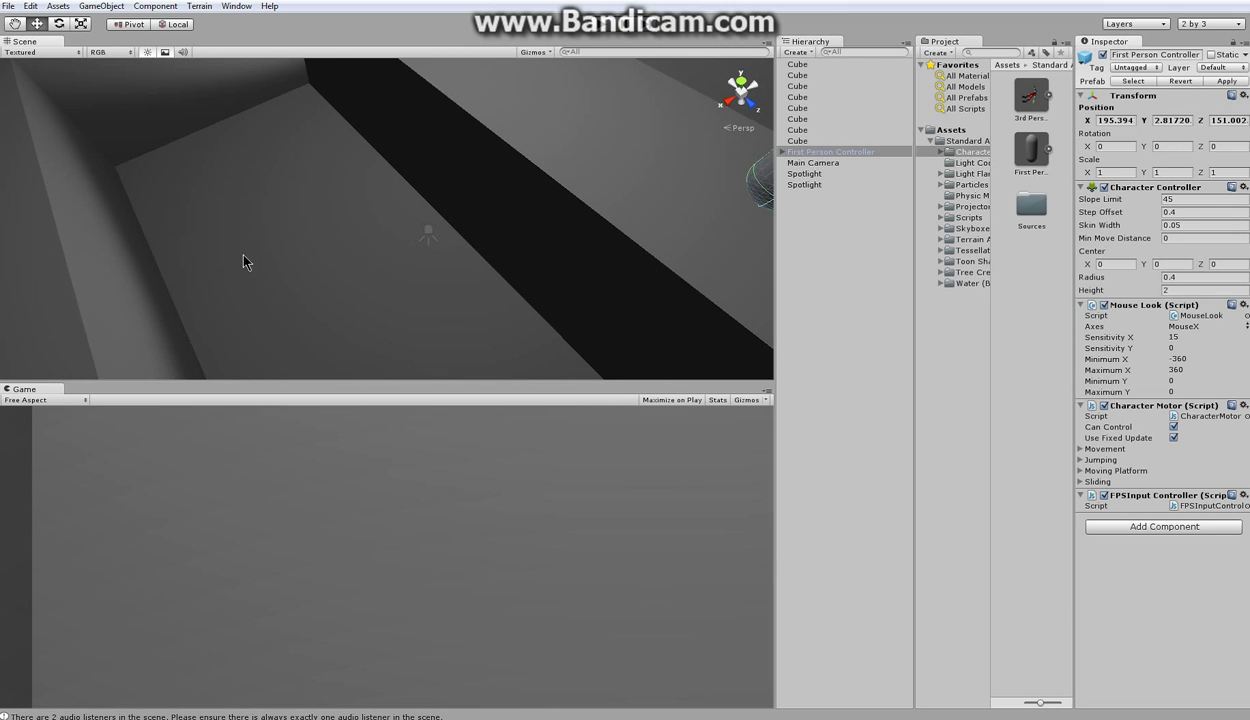
drag(382, 203, 455, 273)
middle_drag(421, 281, 440, 245)
right_drag(474, 237, 340, 237)
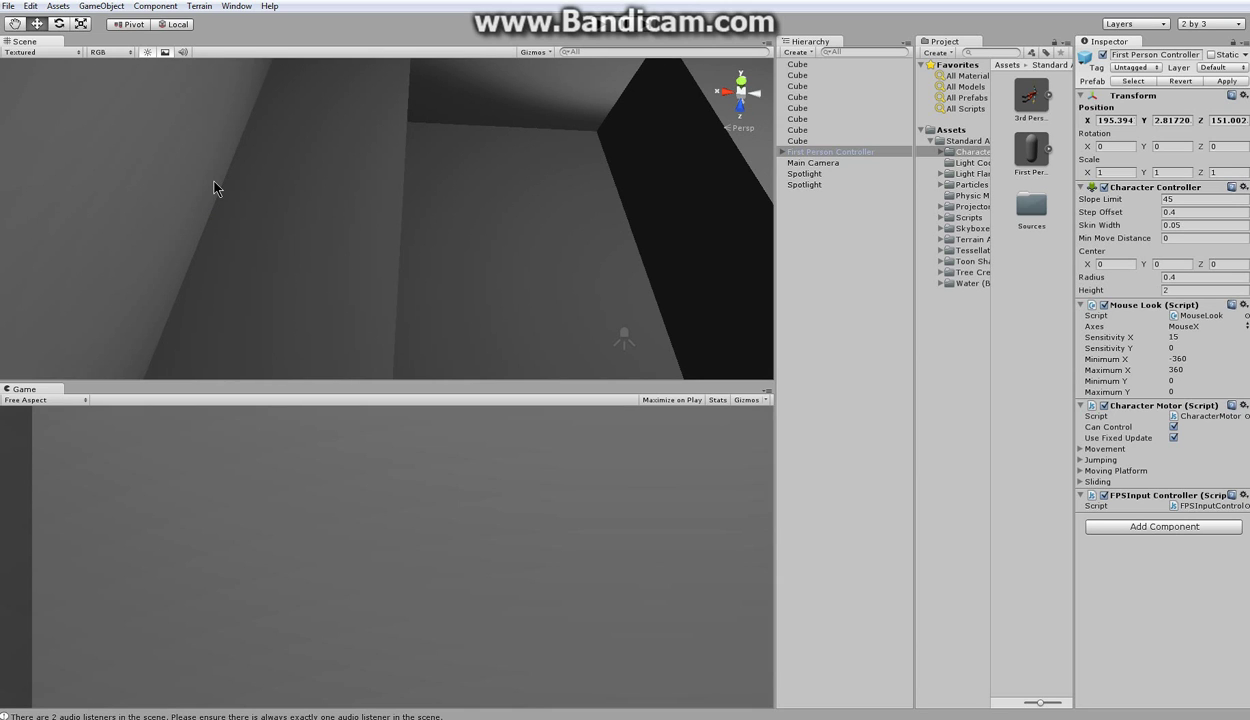
drag(443, 218, 349, 222)
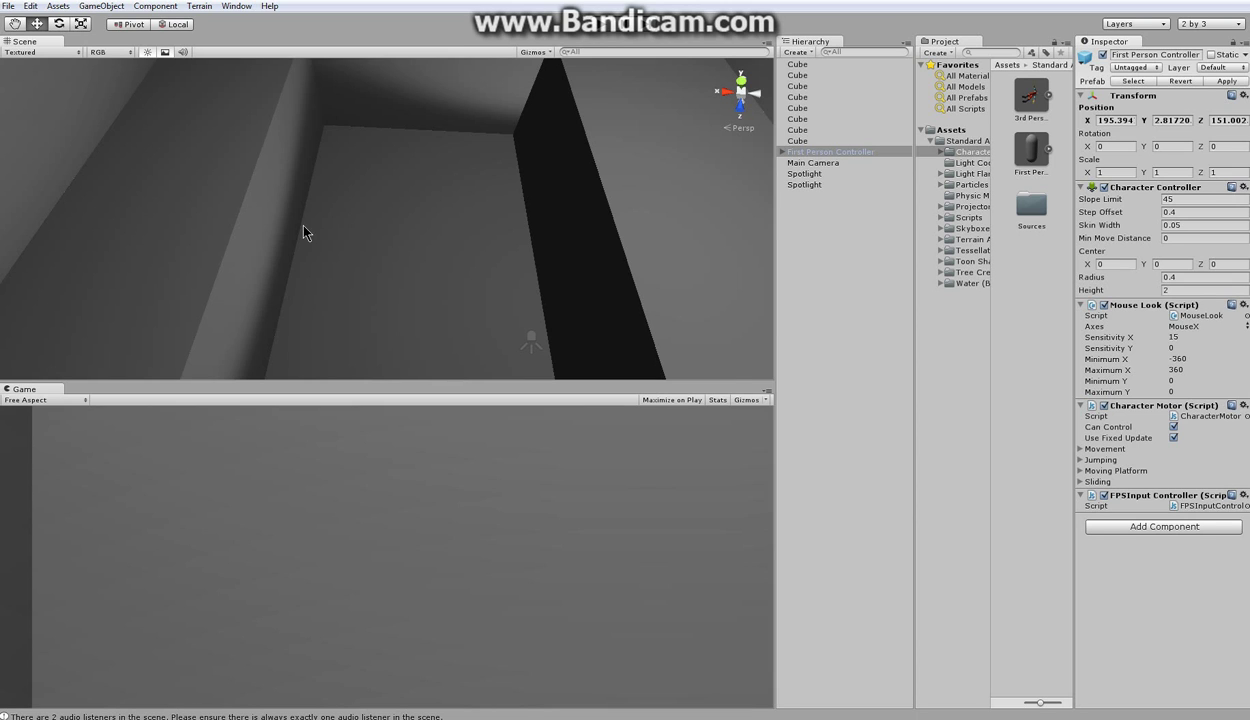
alt+drag(304, 232, 508, 79)
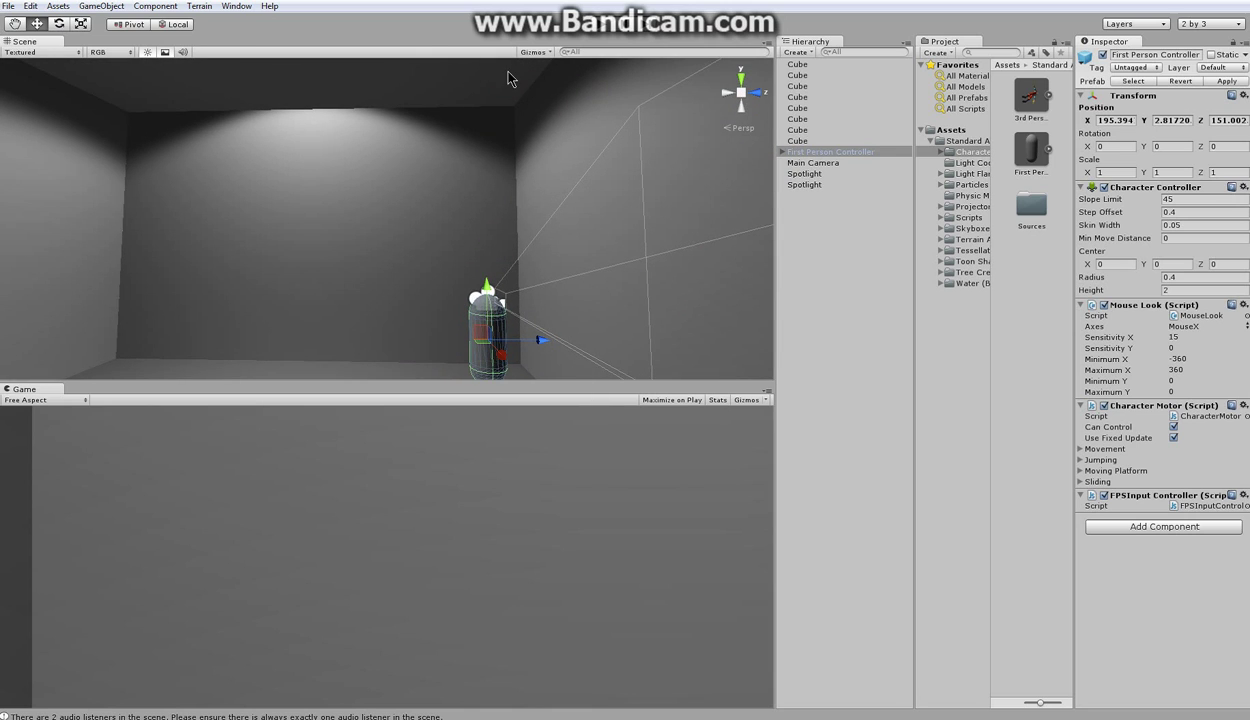